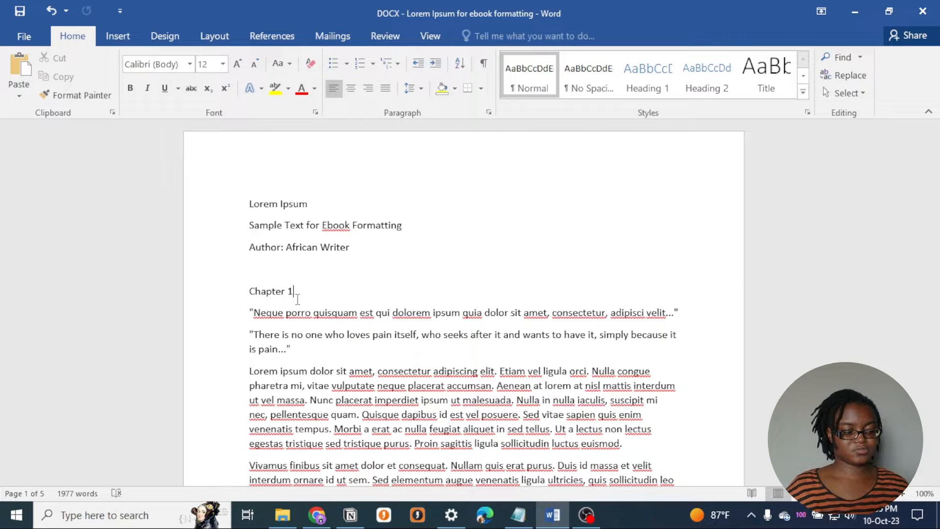
Set the font size of the entire document to 12
{"action": "key", "text": "ctrl+a"}
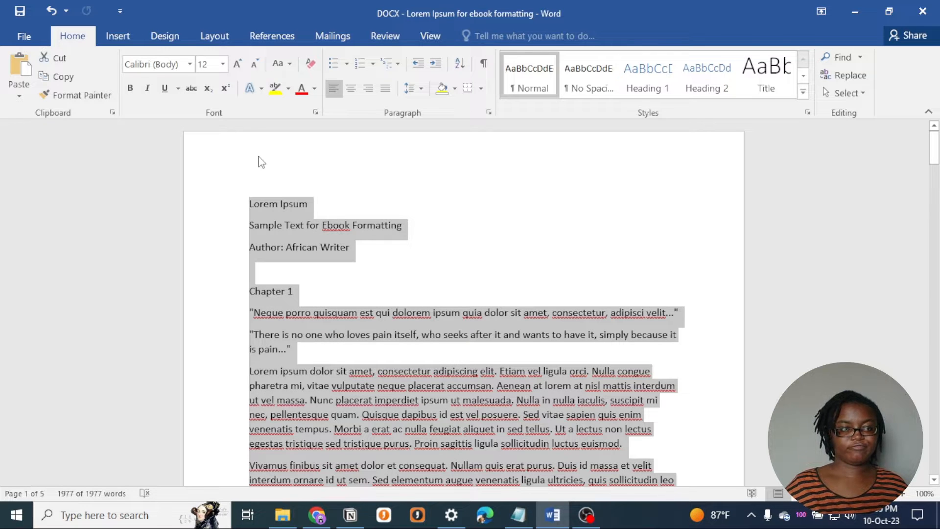
{"action": "left_click", "coordinate": [223, 64]}
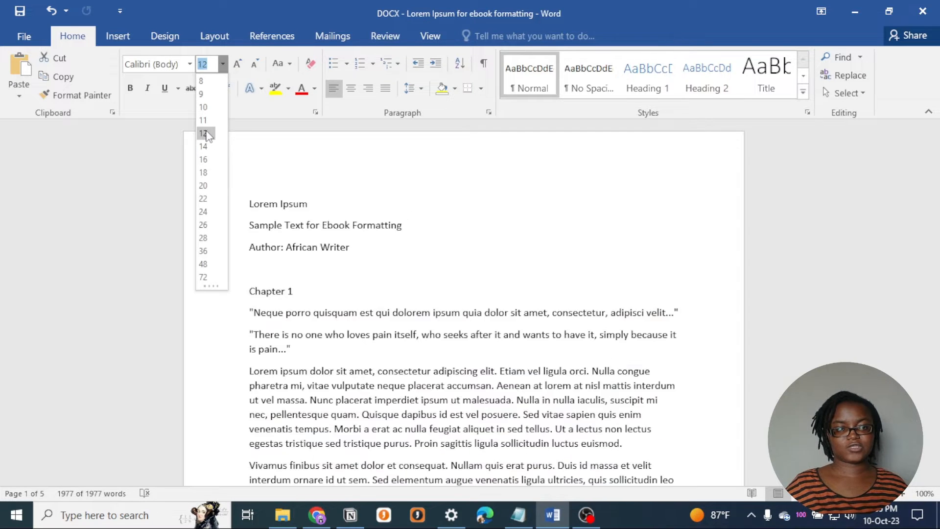
{"action": "left_click", "coordinate": [204, 131]}
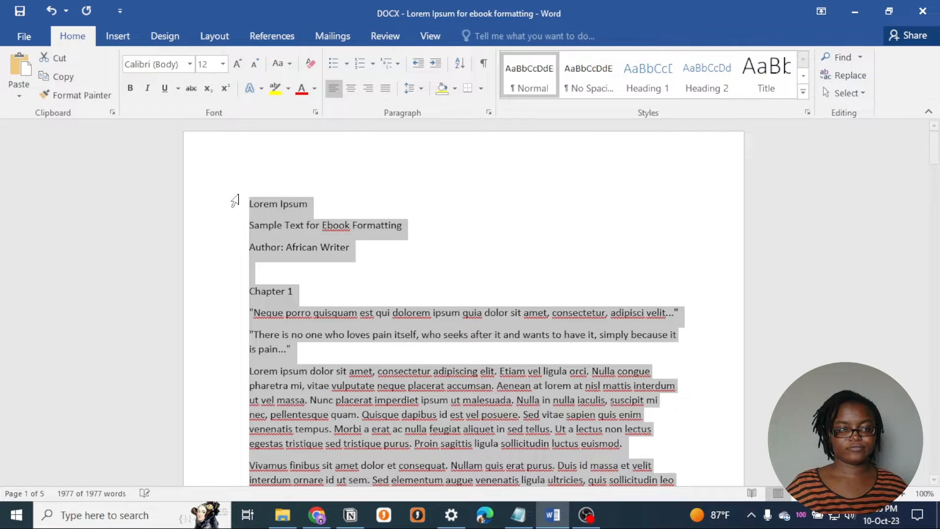
{"action": "left_click", "coordinate": [277, 303]}
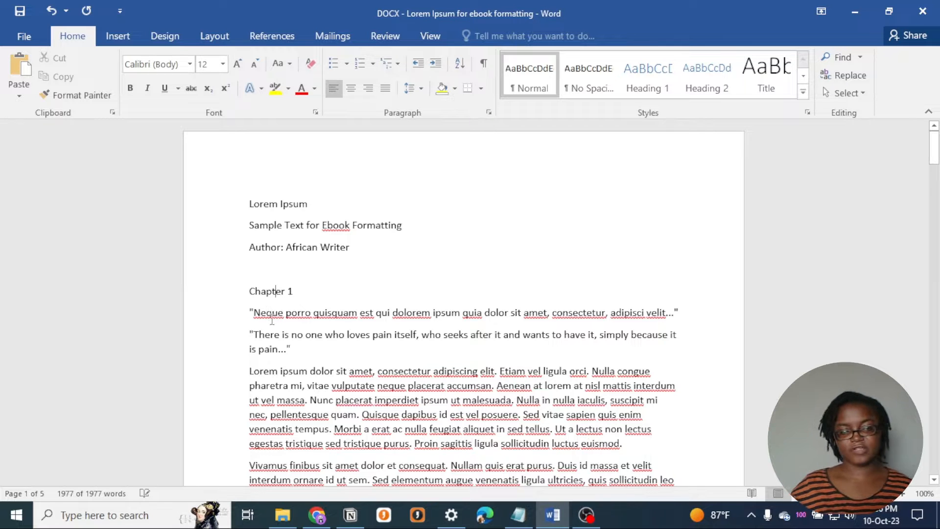
Switch to Notepad, note the fonts "Libre Baskerville or Junicode" and highlight each font name
{"action": "left_click", "coordinate": [518, 515]}
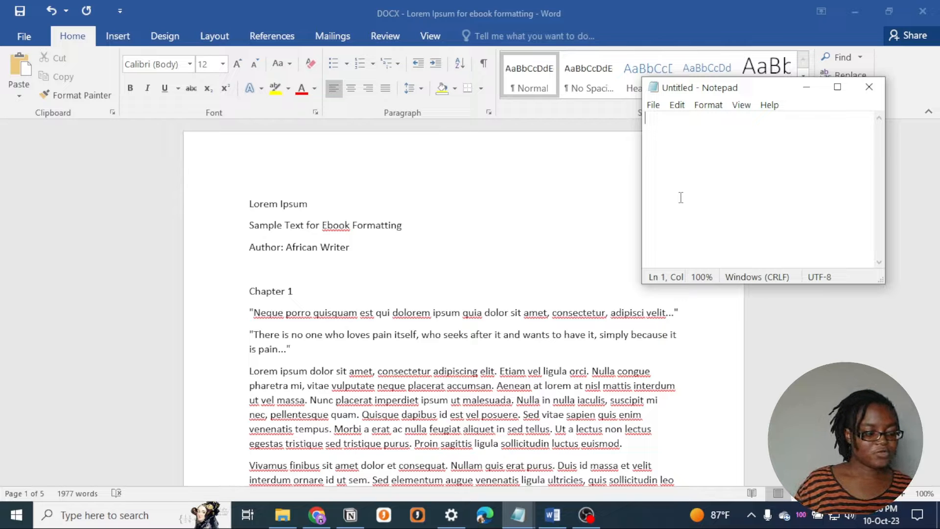
{"action": "type", "text": "Libre Baskerville"}
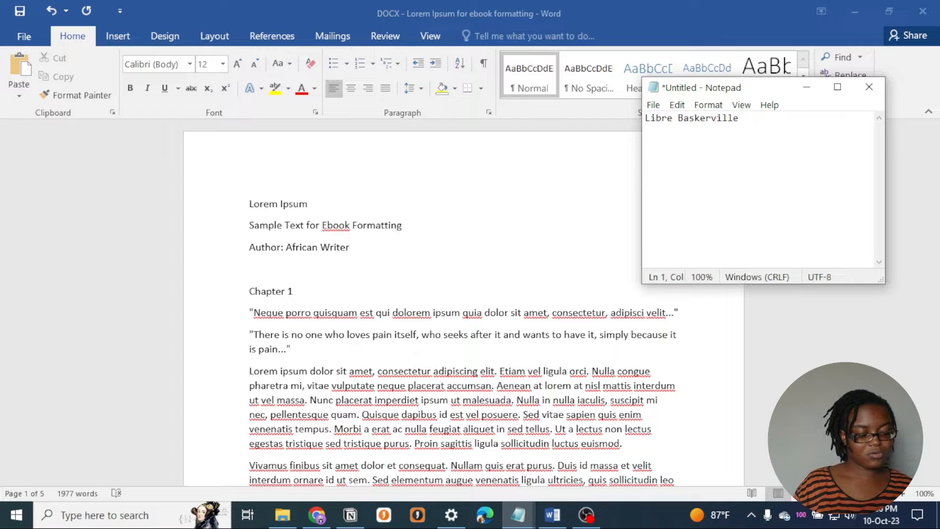
{"action": "type", "text": " or Junicode"}
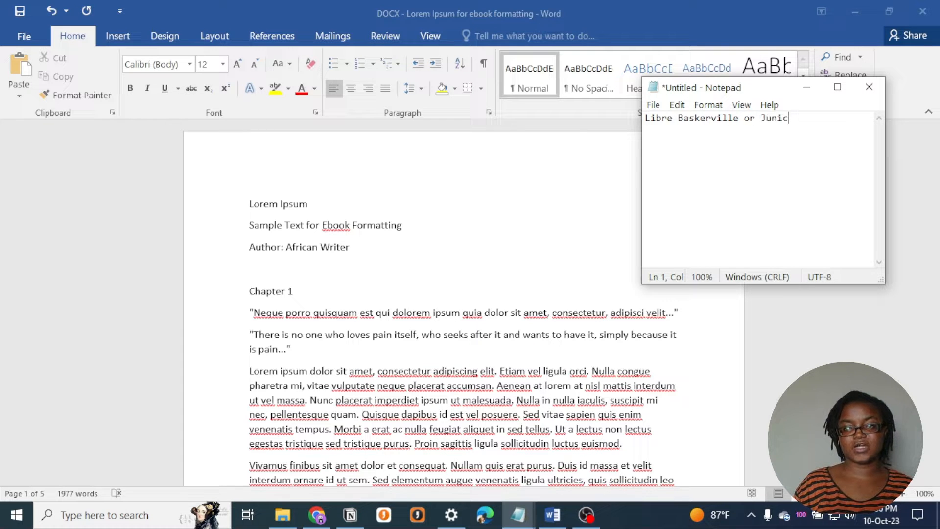
{"action": "left_click_drag", "start_coordinate": [805, 119], "coordinate": [647, 119]}
{"action": "left_click", "coordinate": [799, 119]}
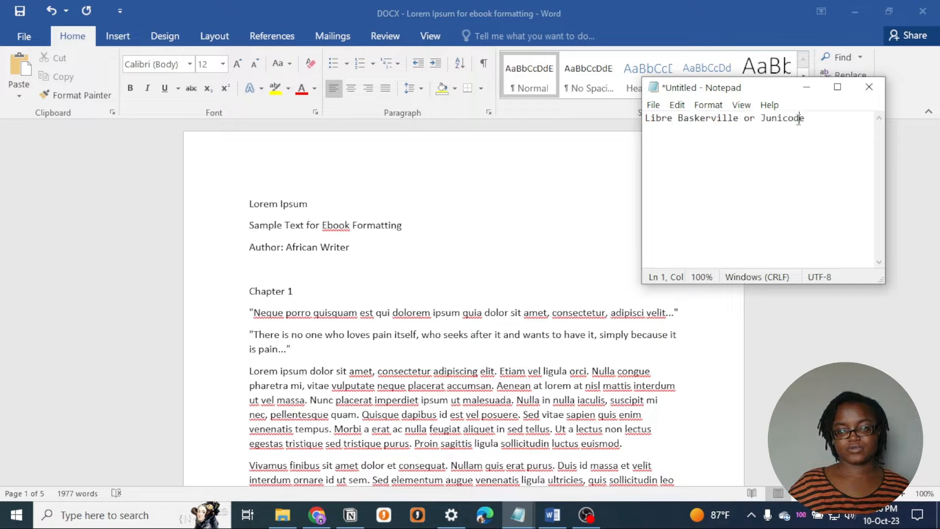
{"action": "left_click_drag", "start_coordinate": [740, 119], "coordinate": [614, 125]}
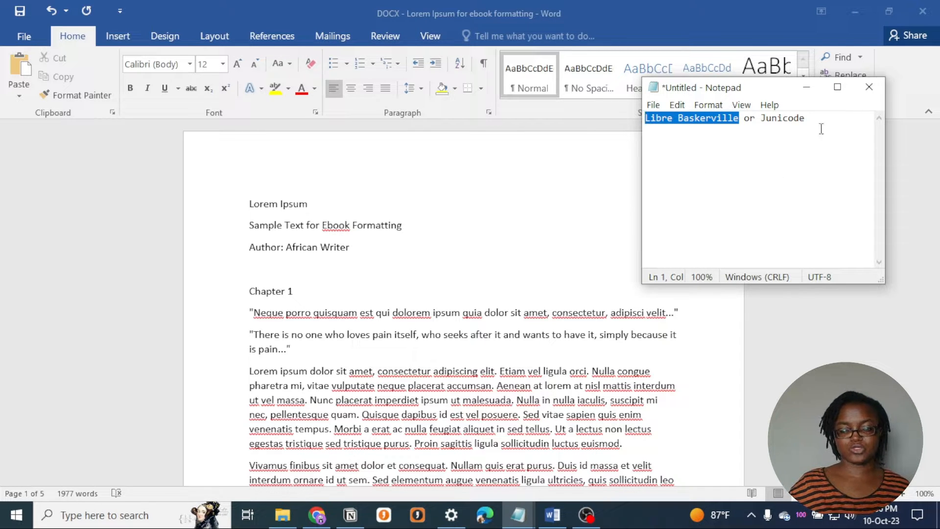
{"action": "left_click_drag", "start_coordinate": [808, 119], "coordinate": [776, 124]}
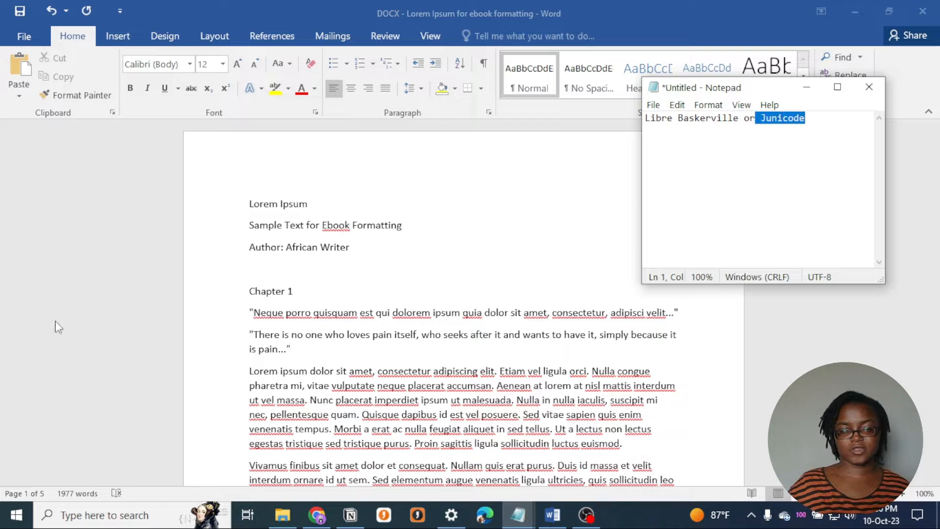
Return to Word and change the font of the entire document to Libre Baskerville
{"action": "left_click", "coordinate": [297, 335]}
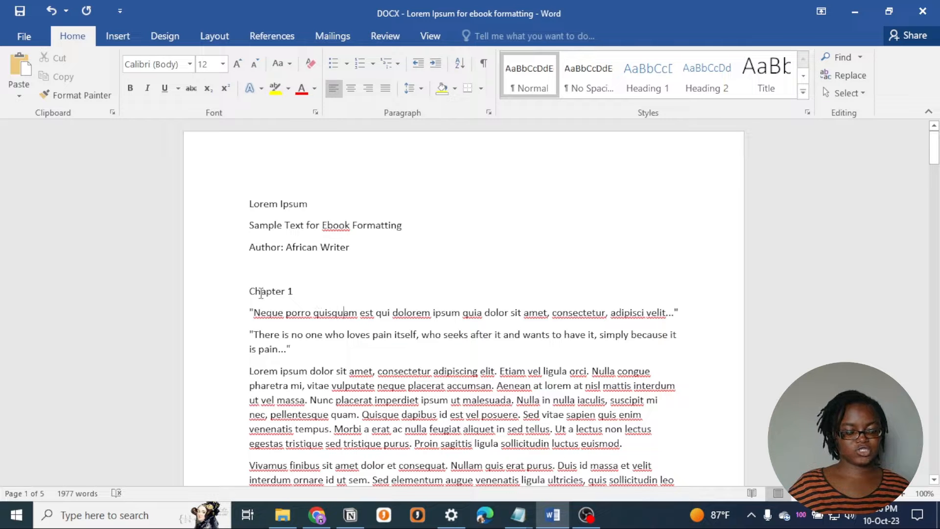
{"action": "left_click", "coordinate": [316, 278]}
{"action": "key", "text": "ctrl+a"}
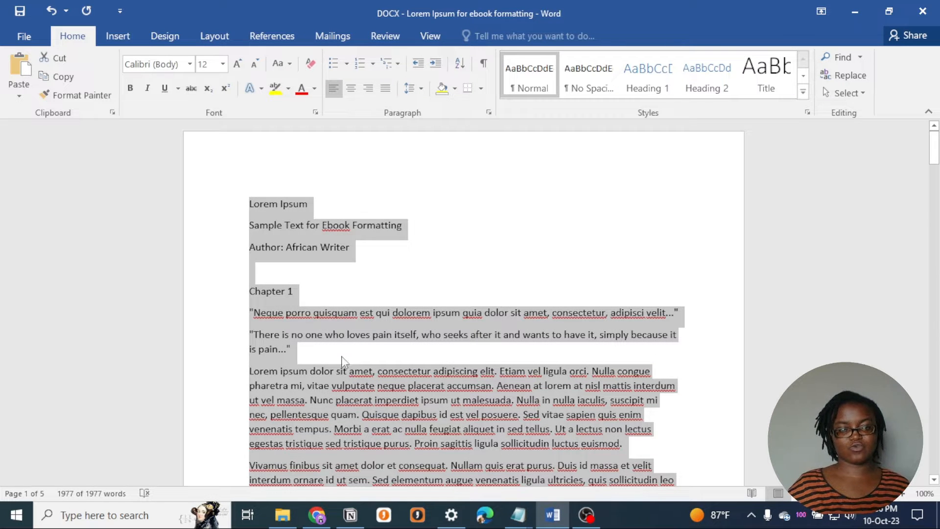
{"action": "left_click", "coordinate": [190, 64]}
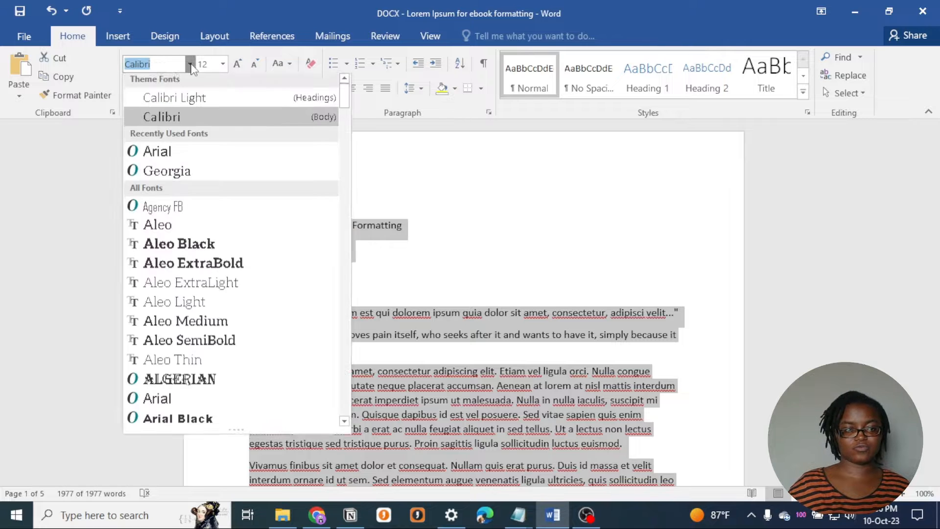
{"action": "type", "text": "Libre Baskervill"}
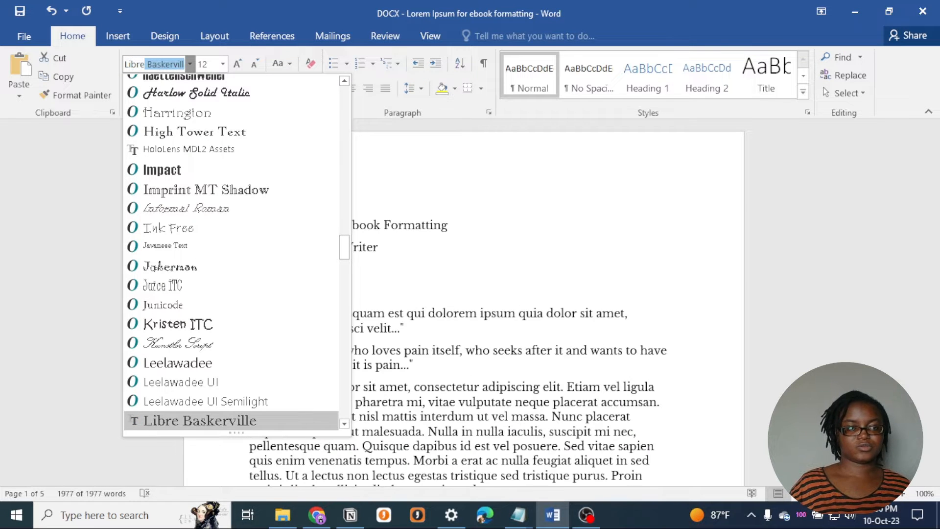
{"action": "left_click", "coordinate": [211, 420]}
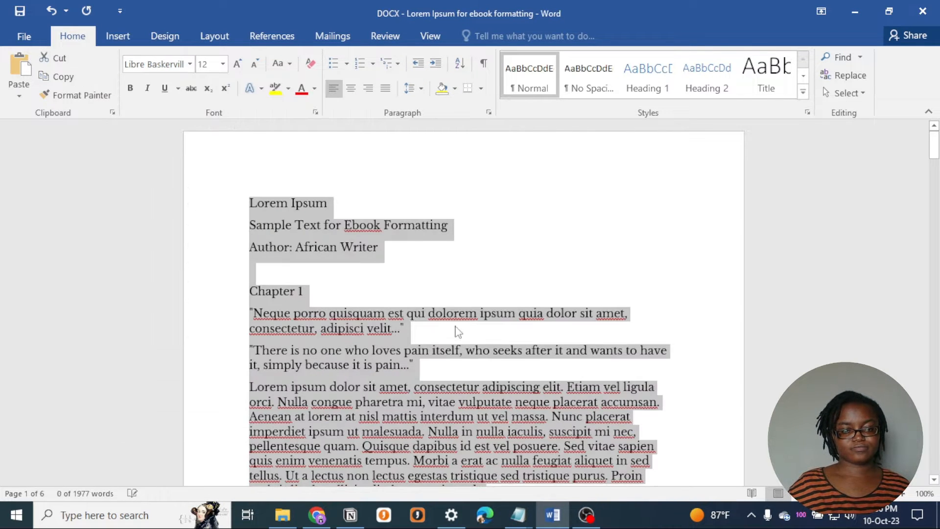
Undo the document-wide formatting changes and check the fonts of the Chapter 1 heading and the first quote
{"action": "key", "text": "ctrl+z"}
{"action": "left_click", "coordinate": [309, 266]}
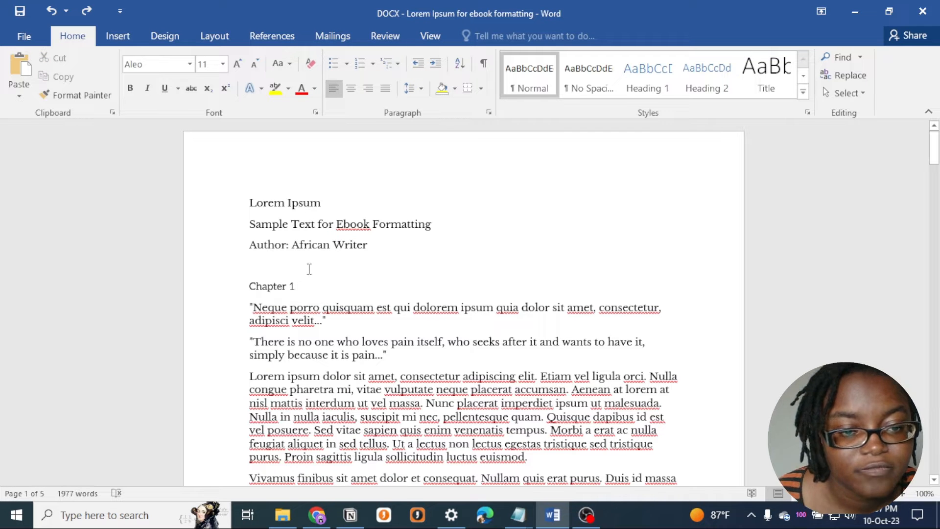
{"action": "left_click_drag", "start_coordinate": [309, 291], "coordinate": [235, 290]}
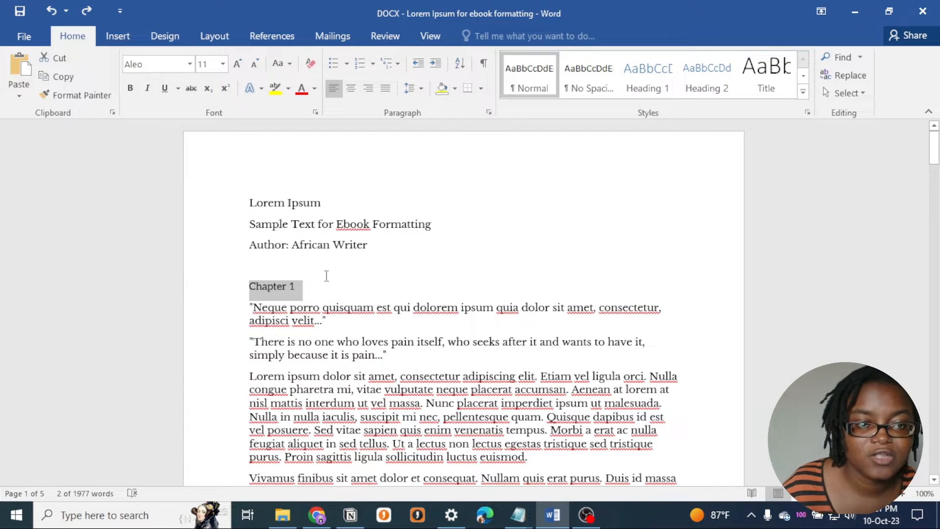
{"action": "left_click", "coordinate": [305, 290]}
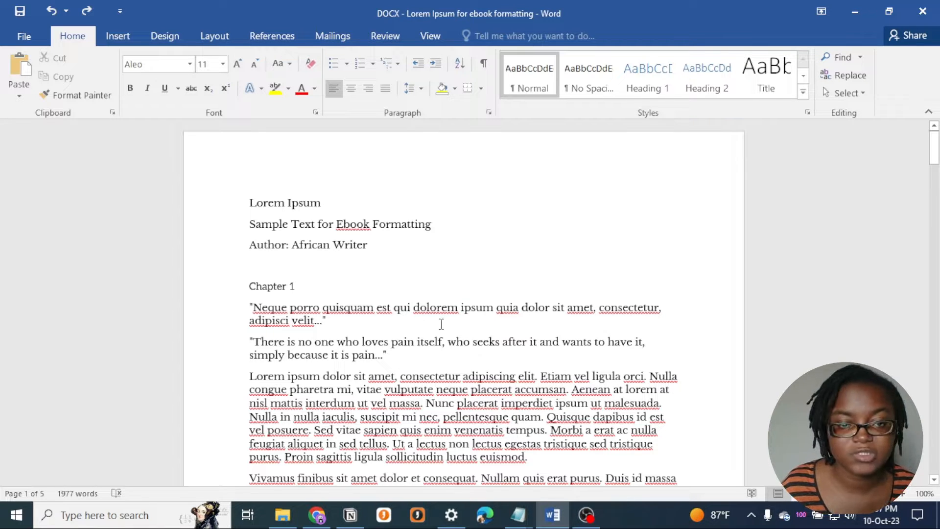
{"action": "left_click", "coordinate": [336, 308]}
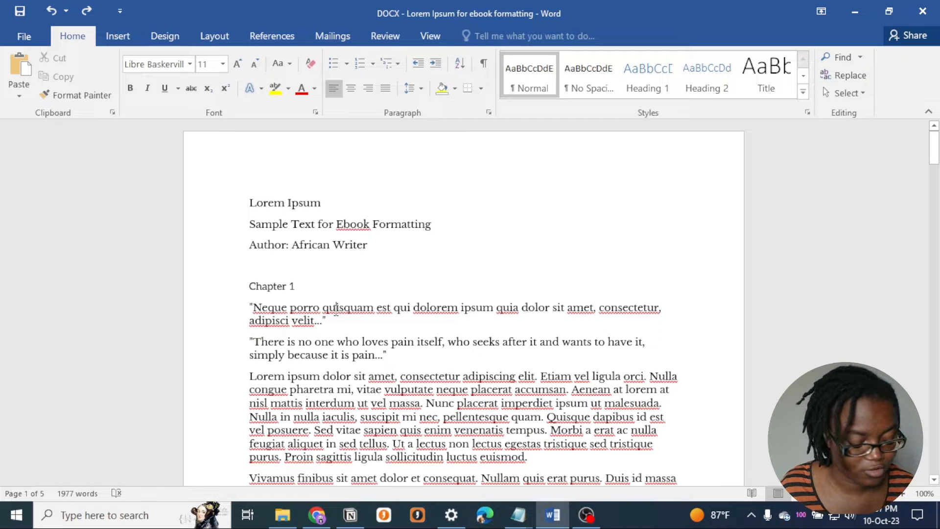
With the whole document selected, open the Normal style's paragraph settings and set the special indentation to First line
{"action": "key", "text": "ctrl+a"}
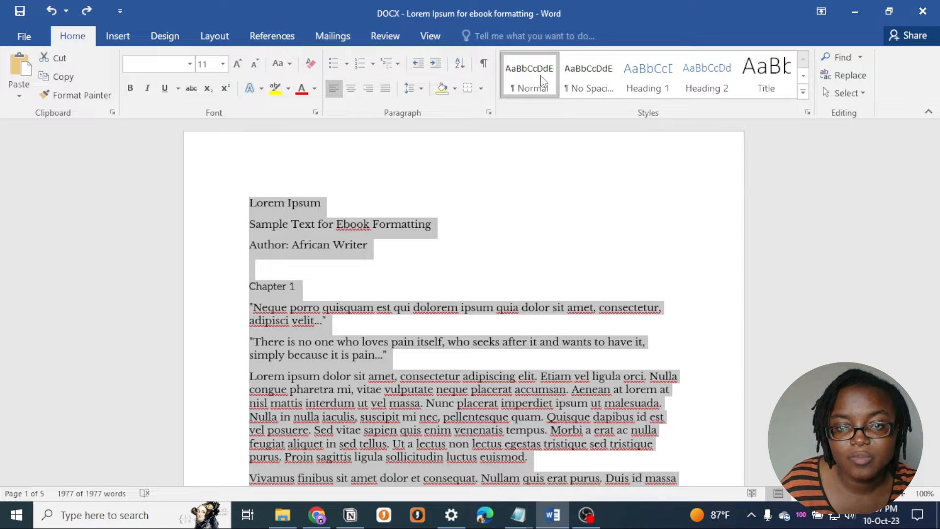
{"action": "right_click", "coordinate": [541, 79]}
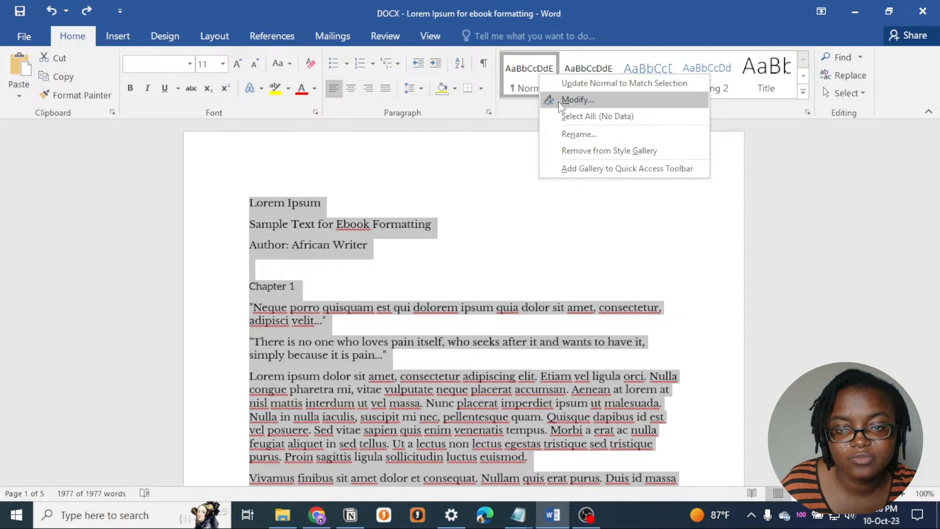
{"action": "left_click", "coordinate": [616, 217]}
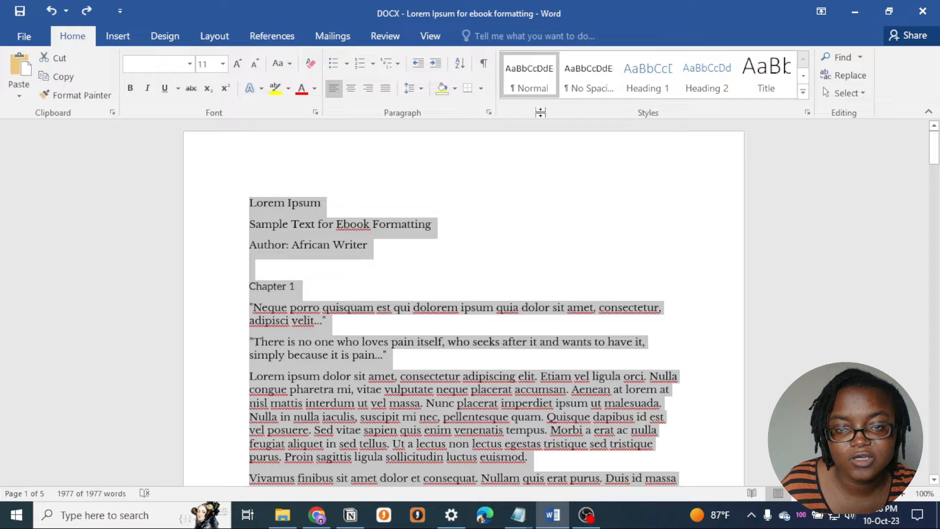
{"action": "right_click", "coordinate": [540, 80]}
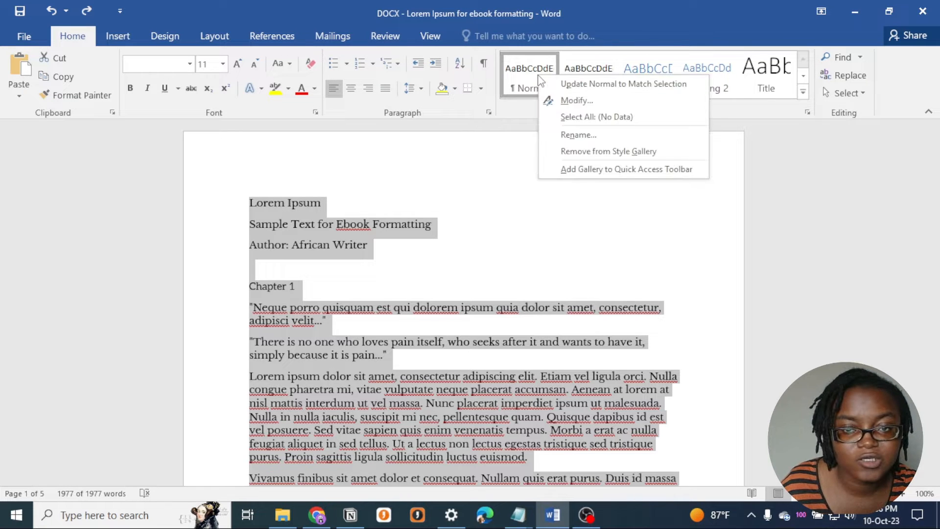
{"action": "left_click", "coordinate": [564, 84]}
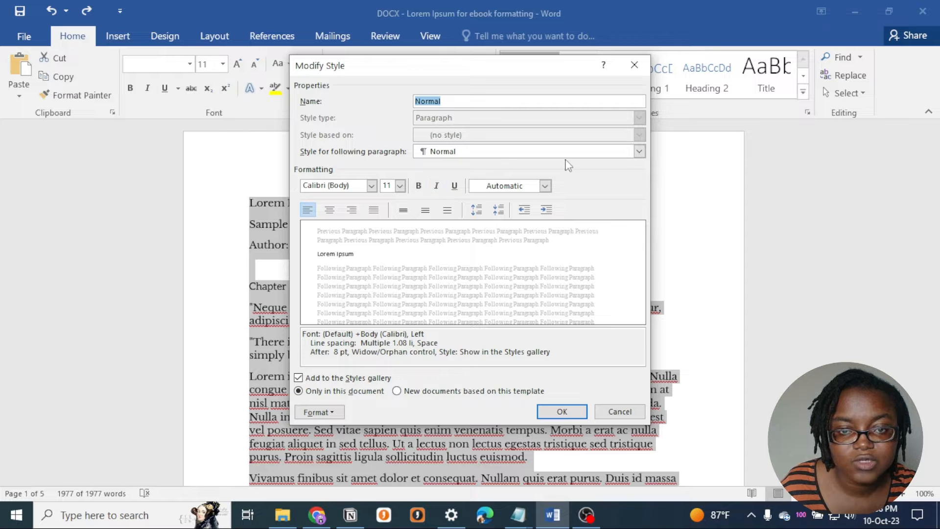
{"action": "left_click", "coordinate": [334, 414]}
{"action": "left_click", "coordinate": [360, 282]}
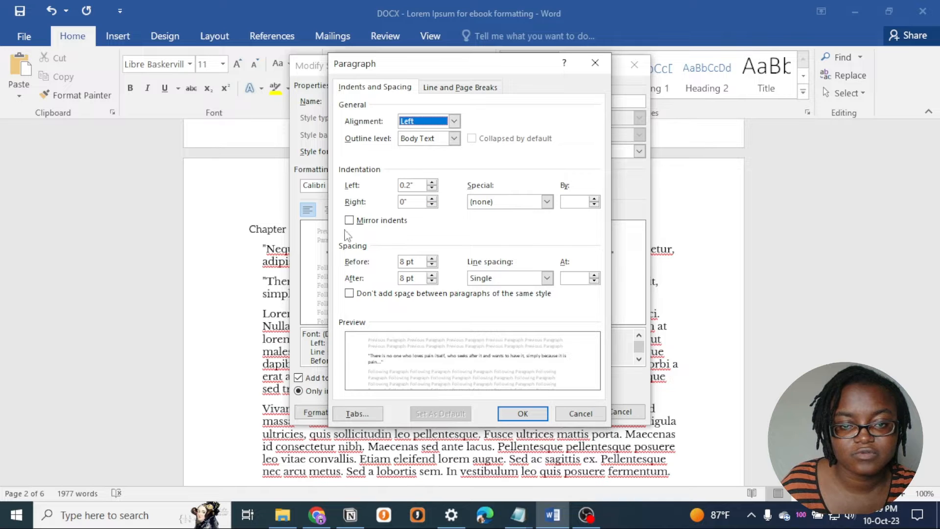
{"action": "left_click", "coordinate": [547, 201]}
{"action": "left_click", "coordinate": [494, 232]}
{"action": "left_click", "coordinate": [507, 201]}
{"action": "left_click", "coordinate": [505, 223]}
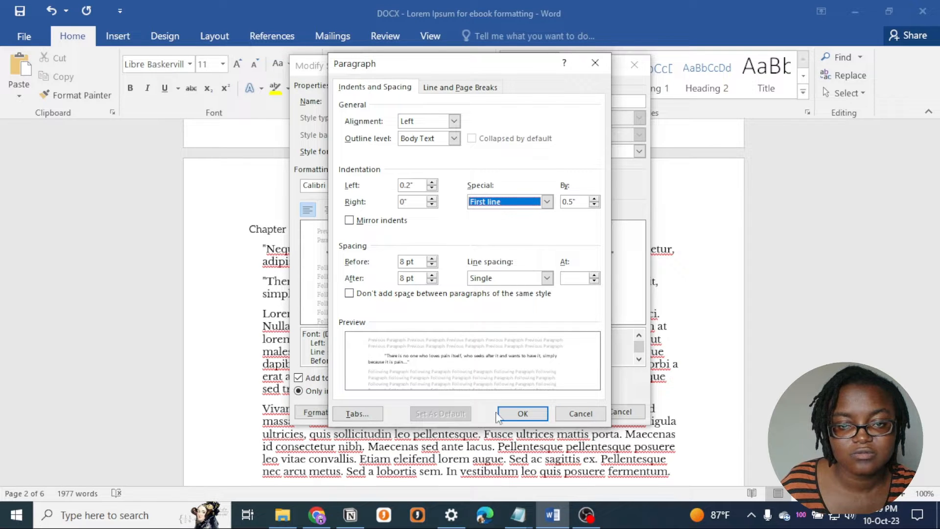
Set the Normal style's left indent to 0" and its first-line indent to 0.3", and apply the style changes
{"action": "left_click_drag", "start_coordinate": [415, 185], "coordinate": [396, 185]}
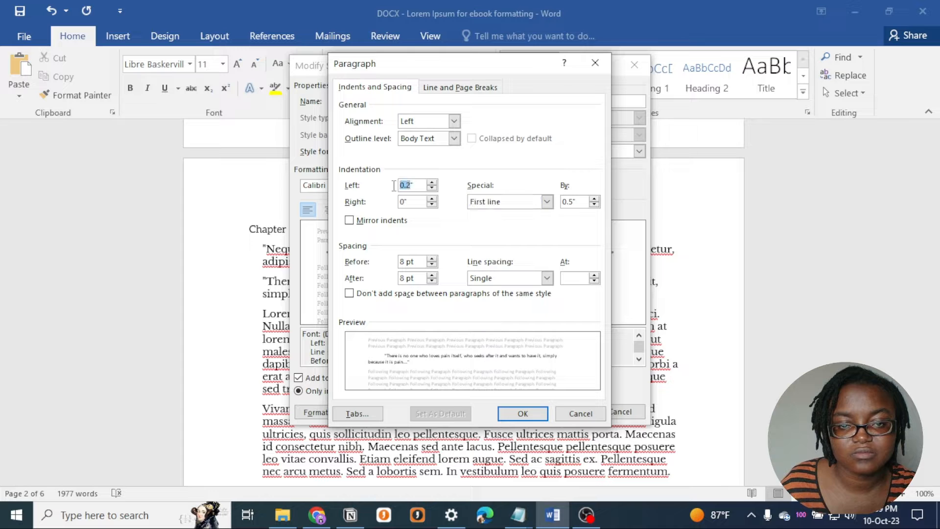
{"action": "type", "text": "0"}
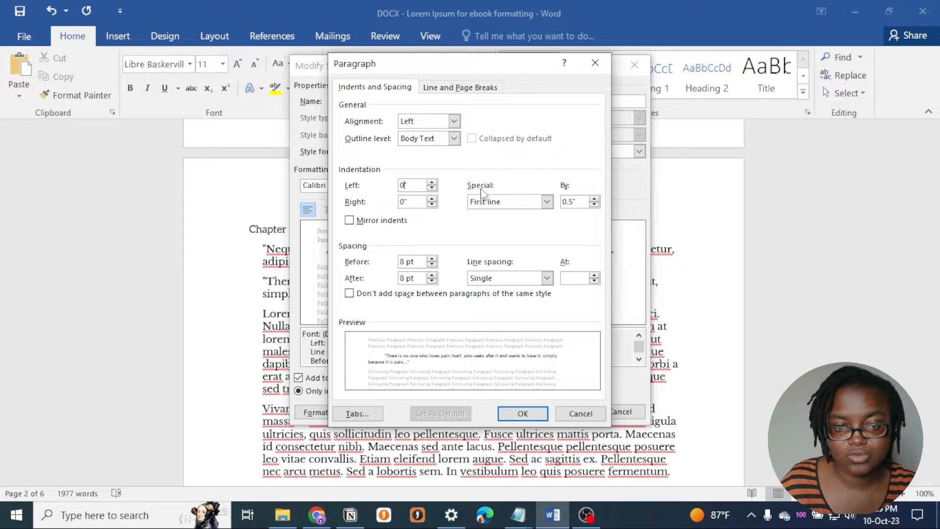
{"action": "left_click", "coordinate": [581, 202]}
{"action": "left_click_drag", "start_coordinate": [571, 201], "coordinate": [568, 202]}
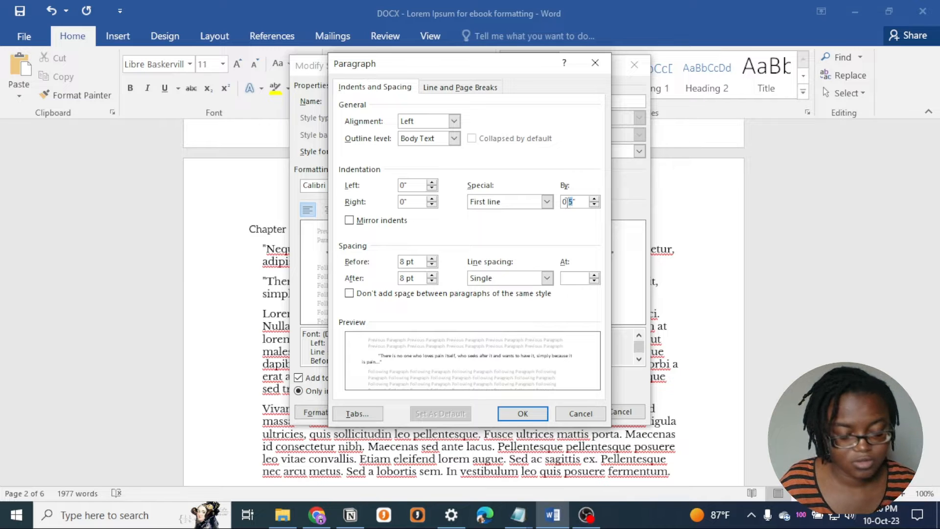
{"action": "type", "text": "3"}
{"action": "left_click", "coordinate": [523, 414]}
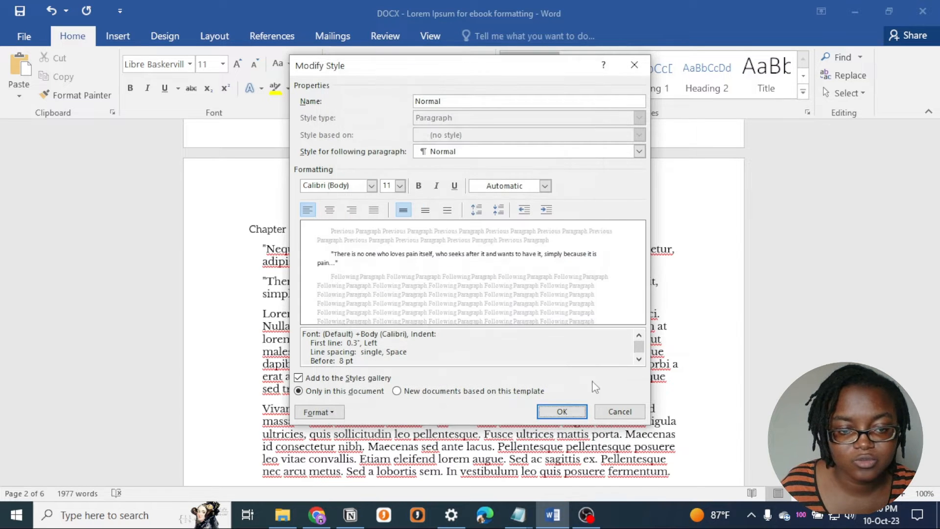
{"action": "left_click", "coordinate": [561, 411]}
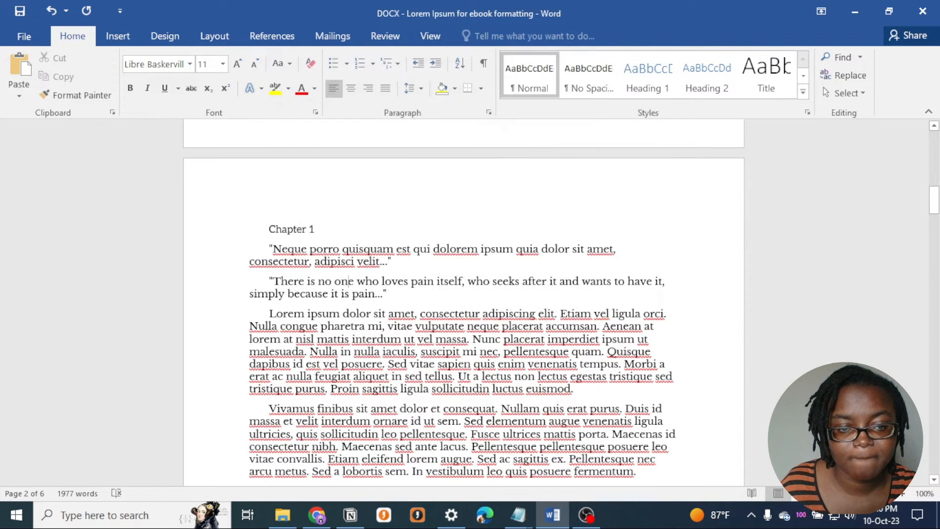
Examine the first-line indents of the quotes and the first body paragraph under Chapter 1
{"action": "left_click_drag", "start_coordinate": [270, 249], "coordinate": [297, 314]}
{"action": "left_click", "coordinate": [253, 284]}
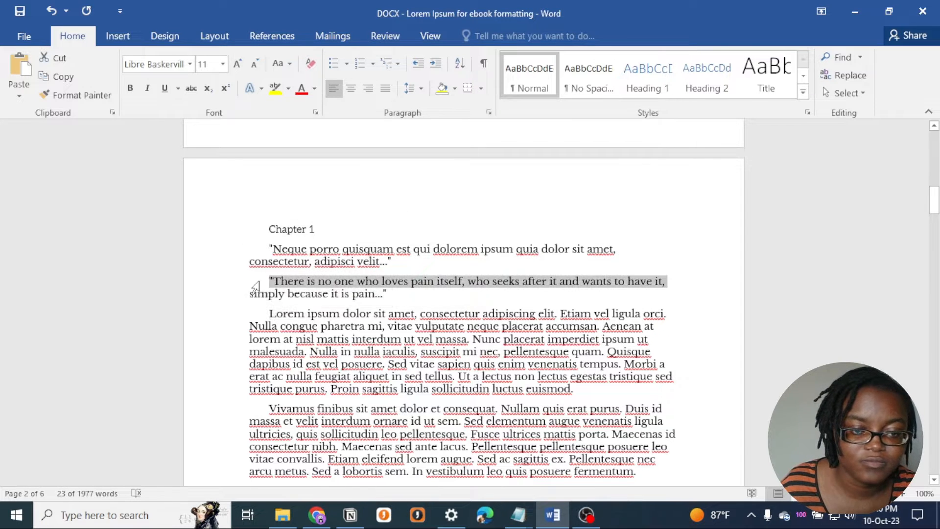
{"action": "left_click", "coordinate": [287, 283]}
{"action": "left_click_drag", "start_coordinate": [237, 316], "coordinate": [239, 339]}
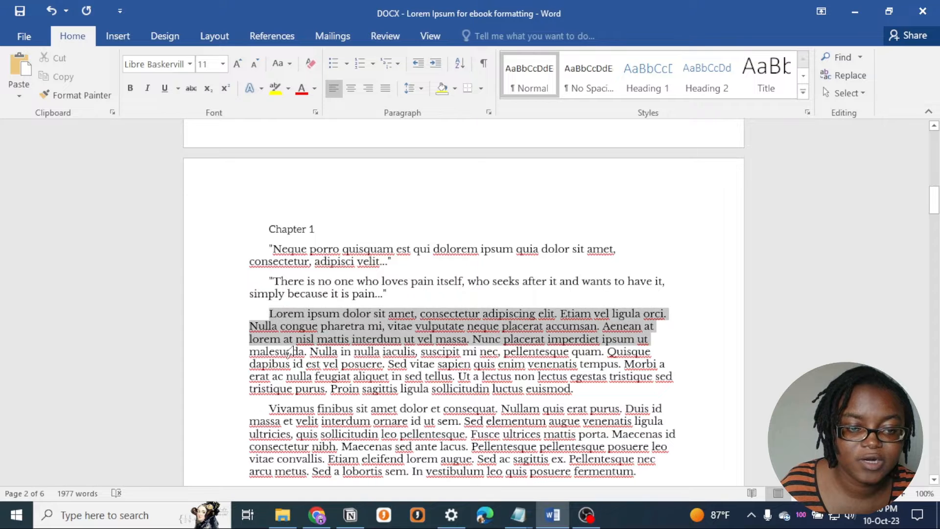
{"action": "left_click", "coordinate": [270, 313]}
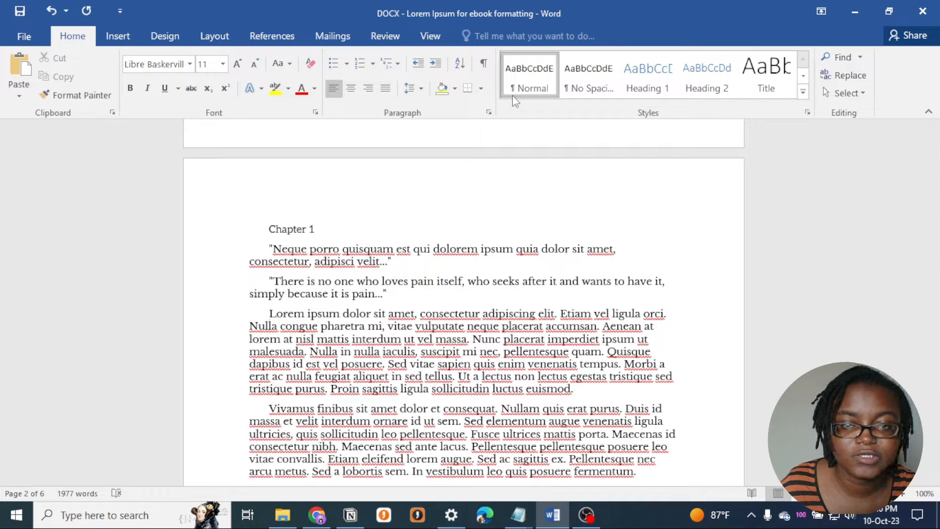
Open the Normal style's paragraph settings and choose Single line spacing
{"action": "right_click", "coordinate": [517, 79]}
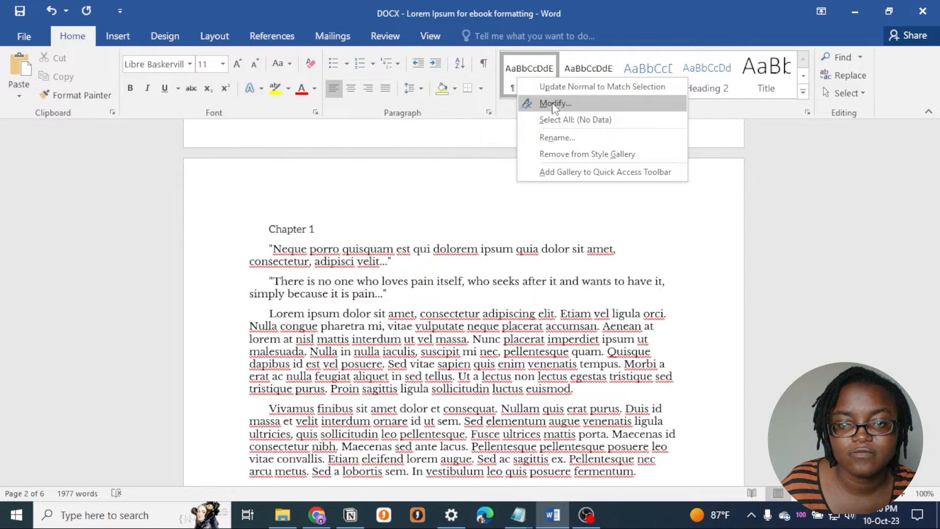
{"action": "left_click", "coordinate": [543, 103]}
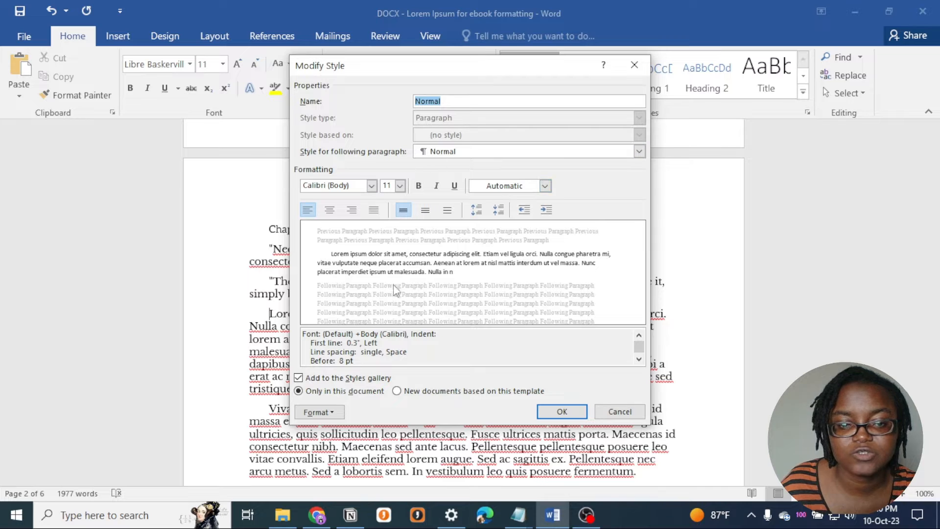
{"action": "left_click", "coordinate": [318, 412]}
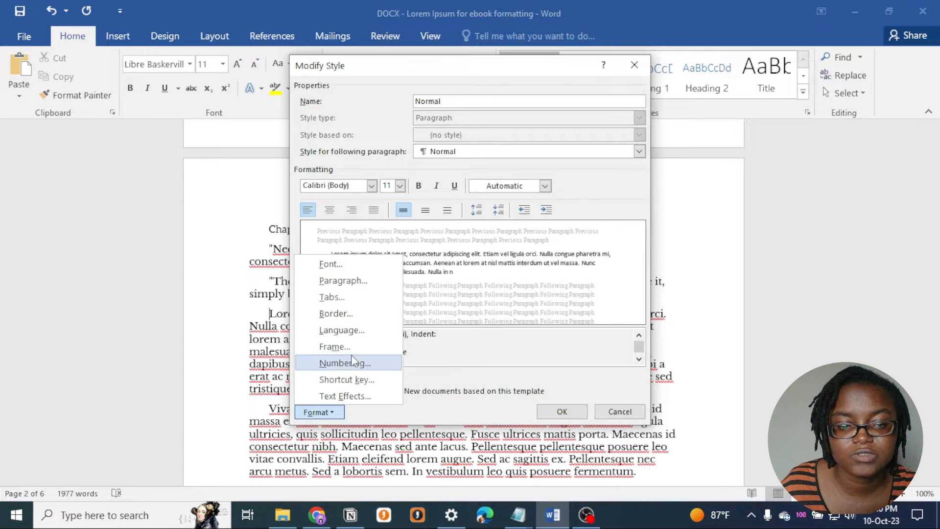
{"action": "left_click", "coordinate": [343, 281]}
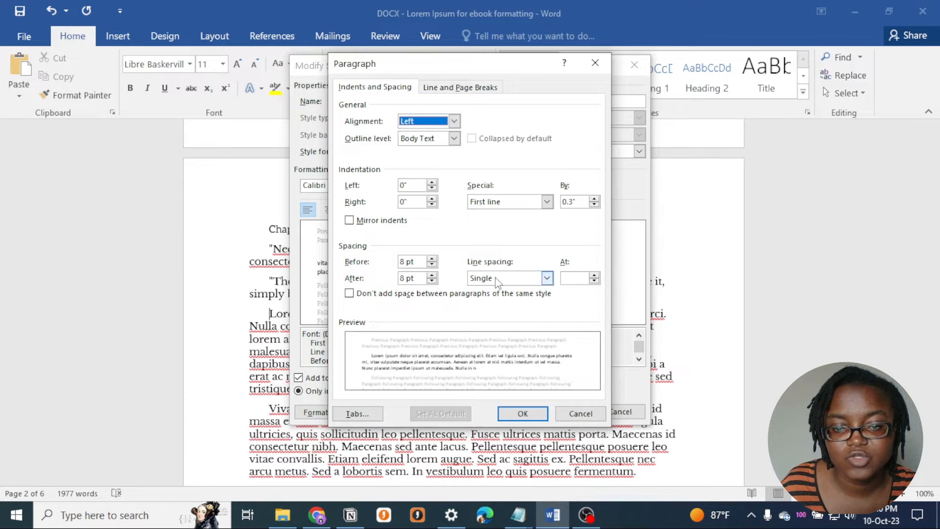
{"action": "left_click", "coordinate": [547, 278]}
{"action": "left_click", "coordinate": [503, 293]}
{"action": "left_click", "coordinate": [547, 278]}
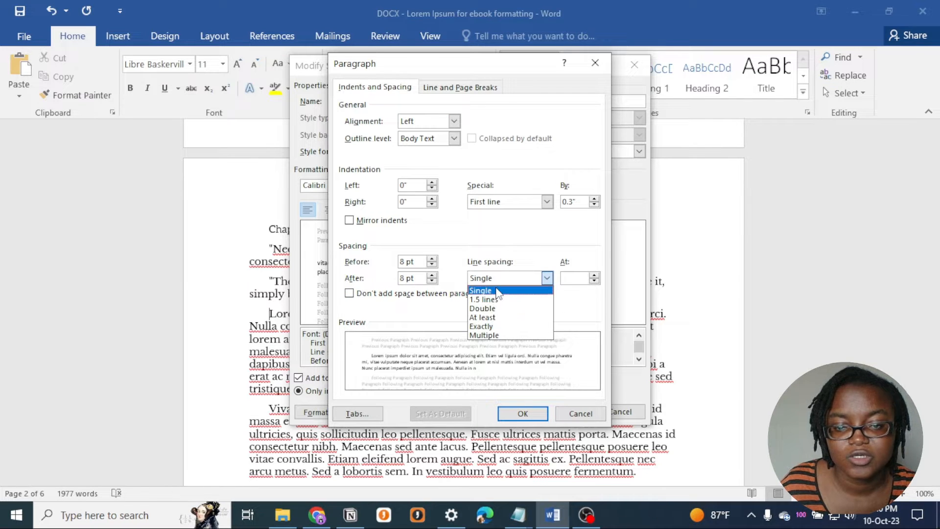
{"action": "left_click", "coordinate": [510, 291]}
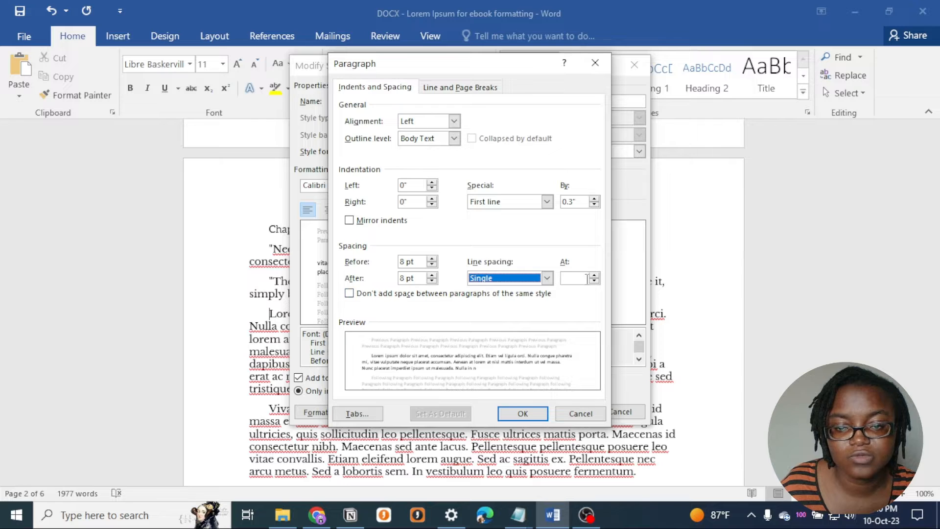
Check the Normal style's spacing before and after paragraphs and accept the paragraph and style settings
{"action": "double_click", "coordinate": [405, 261]}
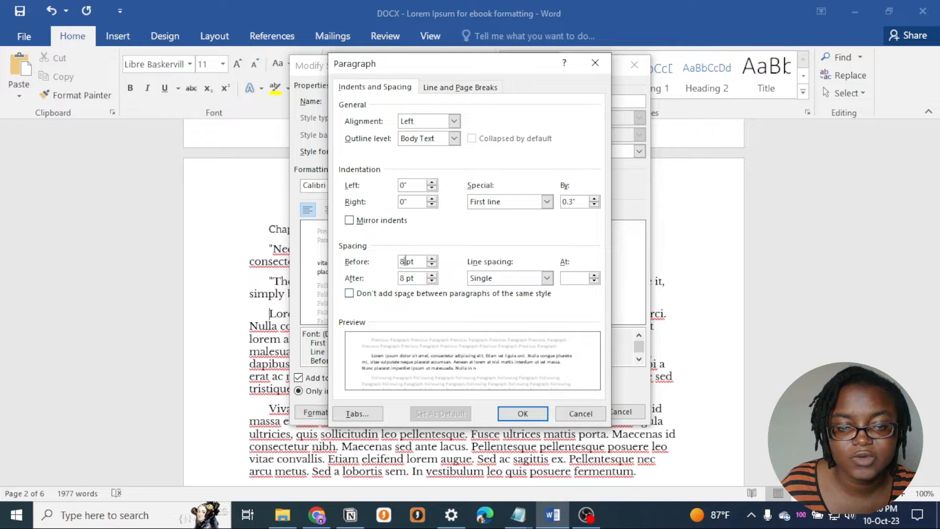
{"action": "left_click_drag", "start_coordinate": [418, 277], "coordinate": [393, 281]}
{"action": "left_click", "coordinate": [411, 263]}
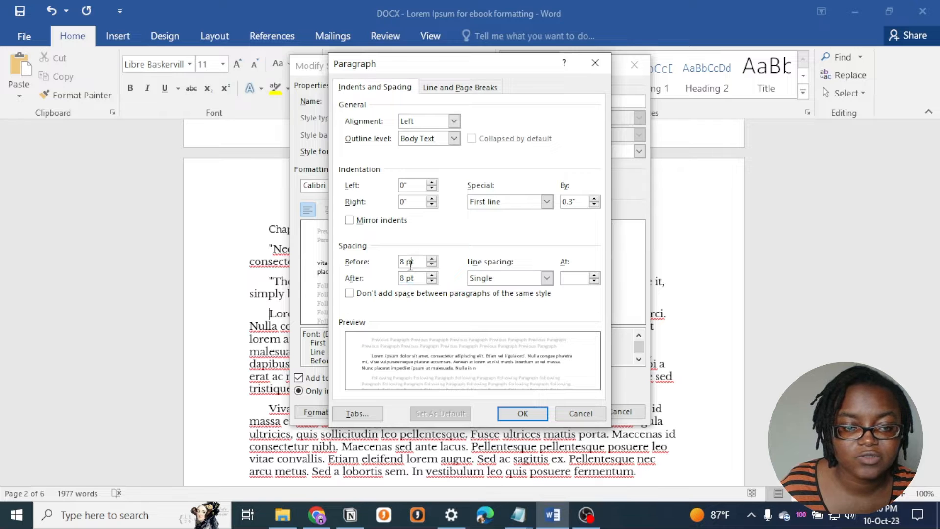
{"action": "triple_click", "coordinate": [405, 261]}
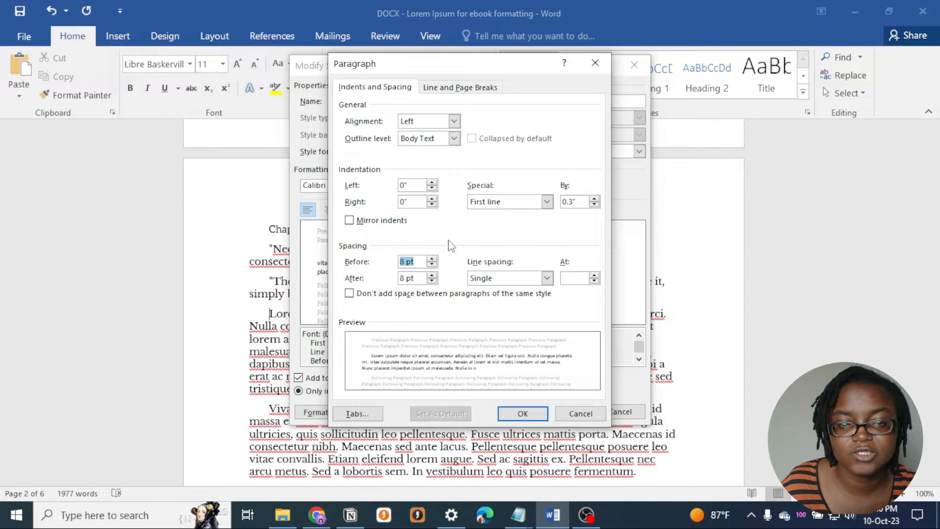
{"action": "left_click", "coordinate": [406, 262]}
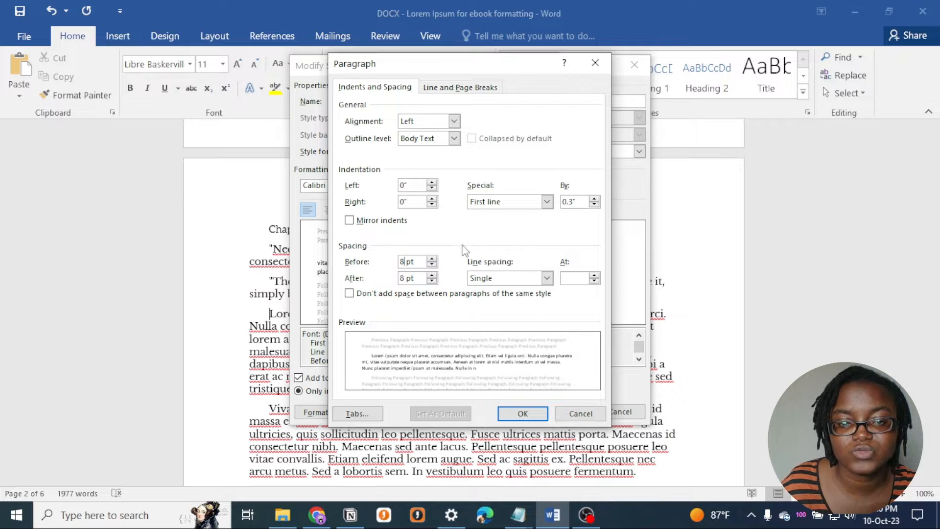
{"action": "left_click", "coordinate": [523, 414]}
{"action": "left_click", "coordinate": [558, 413]}
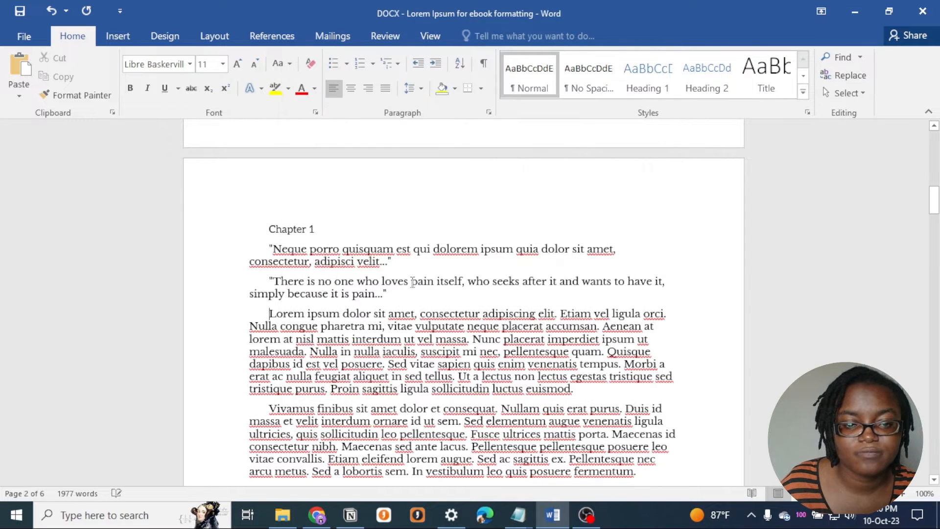
Set the font of the title, subtitle and author lines on the first page to Aleo
{"action": "scroll", "coordinate": [365, 326], "scroll_direction": "down", "scroll_amount": 2}
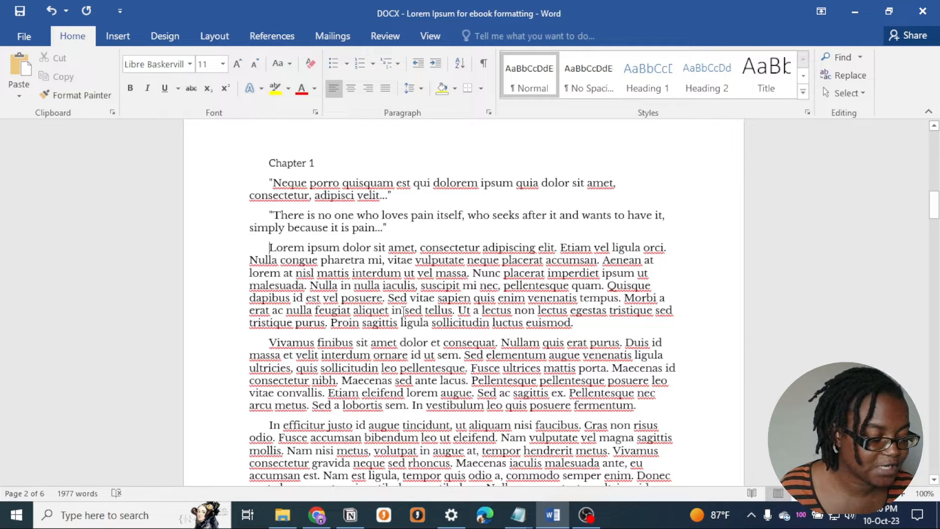
{"action": "scroll", "coordinate": [453, 260], "scroll_direction": "up", "scroll_amount": 5}
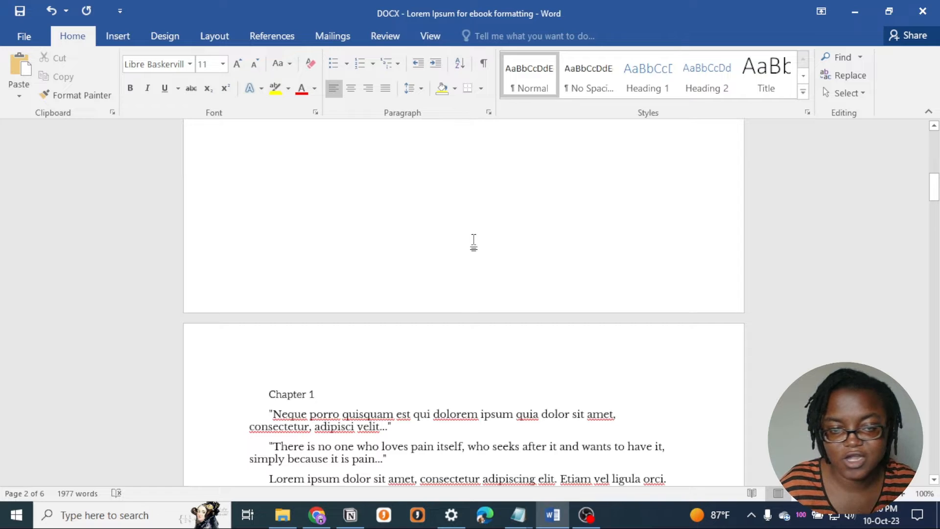
{"action": "scroll", "coordinate": [496, 239], "scroll_direction": "up", "scroll_amount": 10}
{"action": "left_click_drag", "start_coordinate": [394, 252], "coordinate": [238, 212]}
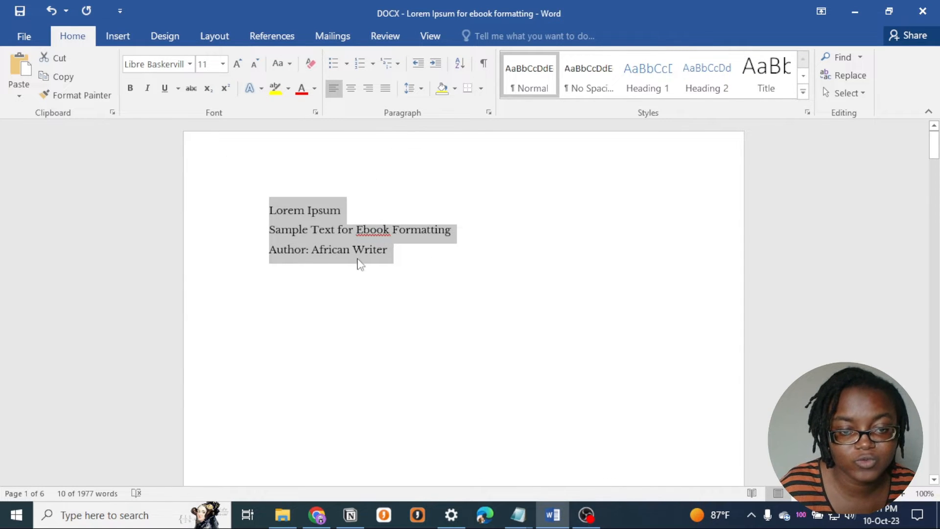
{"action": "left_click_drag", "start_coordinate": [392, 252], "coordinate": [268, 202]}
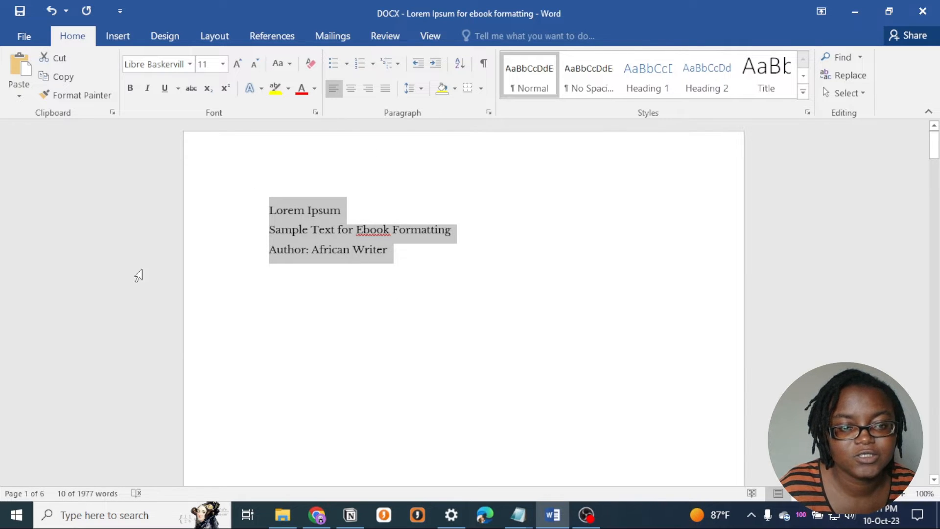
{"action": "left_click", "coordinate": [189, 64]}
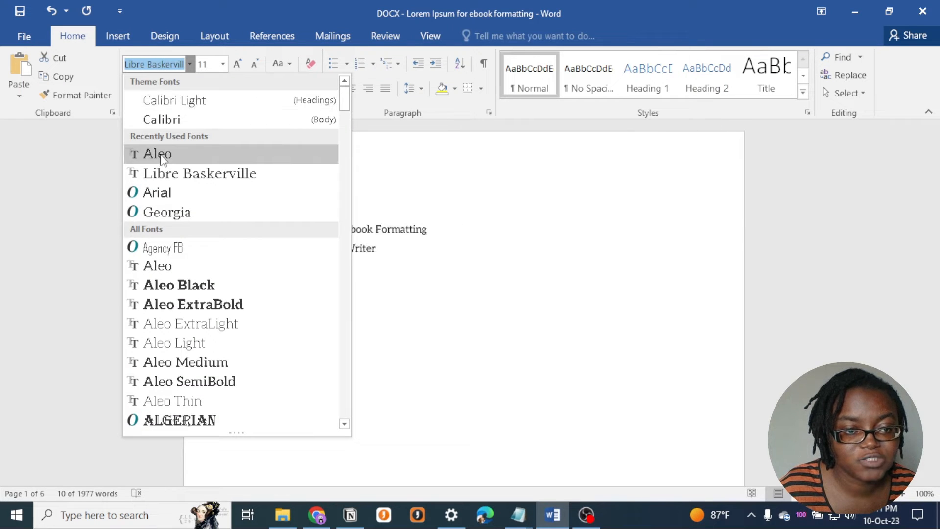
{"action": "left_click", "coordinate": [152, 154]}
{"action": "left_click", "coordinate": [428, 262]}
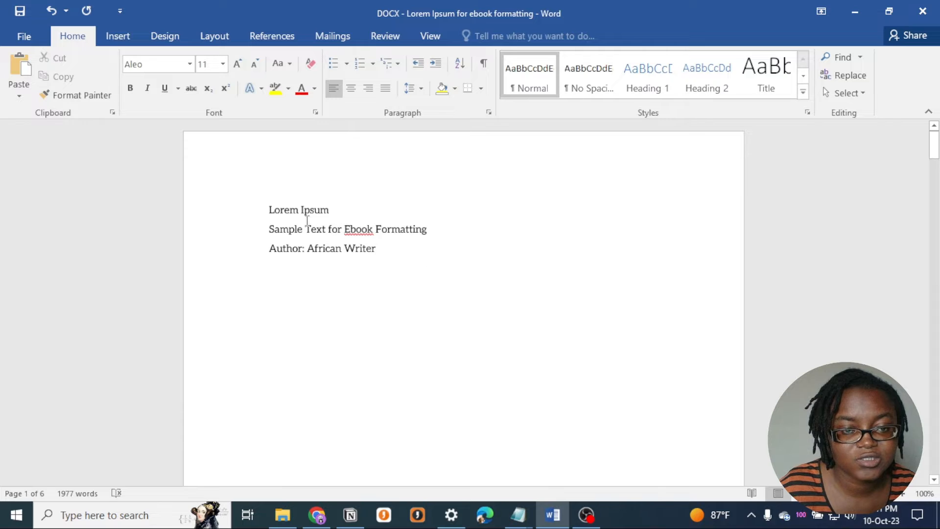
Enlarge the "Lorem Ipsum" title to 36 pt and center it
{"action": "left_click", "coordinate": [255, 206]}
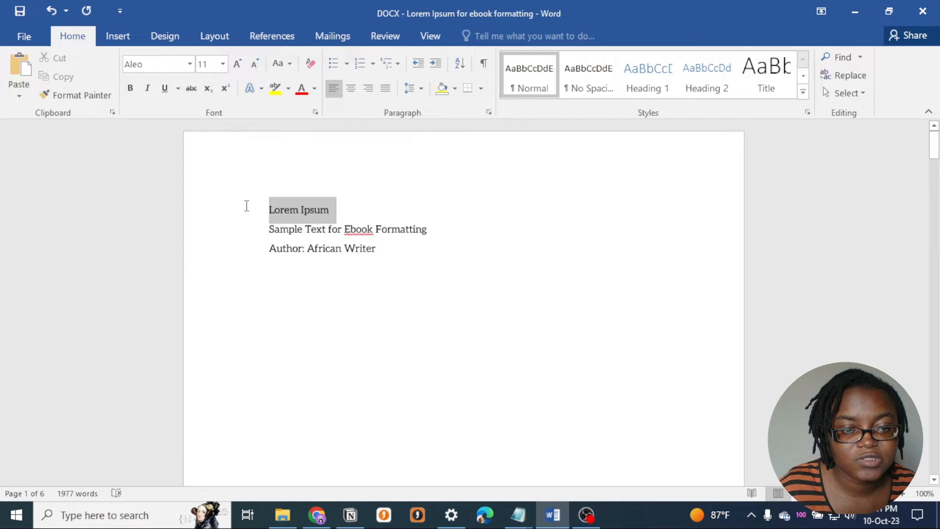
{"action": "left_click", "coordinate": [222, 65]}
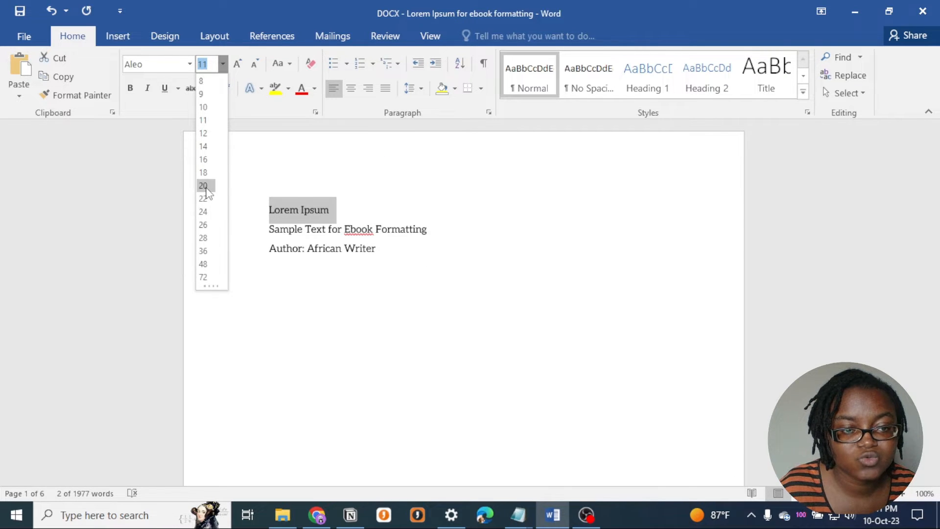
{"action": "left_click", "coordinate": [203, 186]}
{"action": "left_click", "coordinate": [222, 64]}
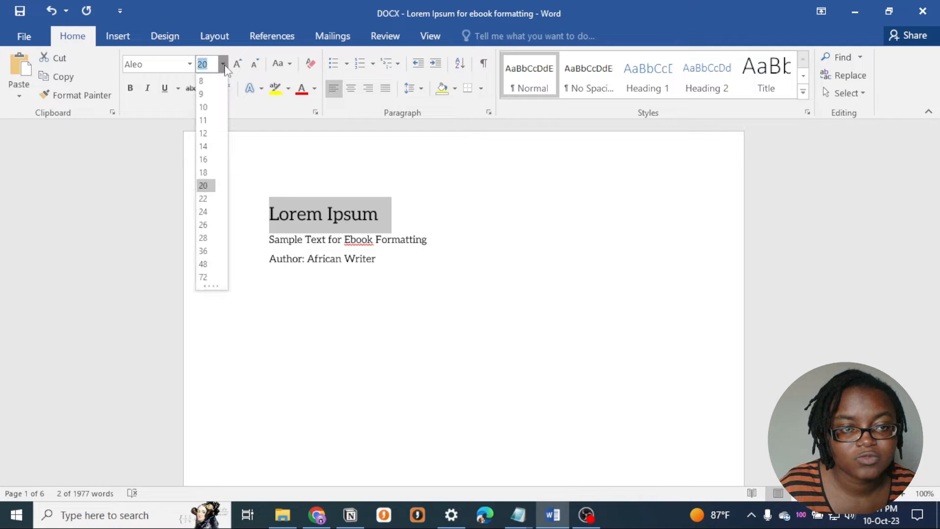
{"action": "left_click", "coordinate": [212, 252]}
{"action": "left_click", "coordinate": [351, 88]}
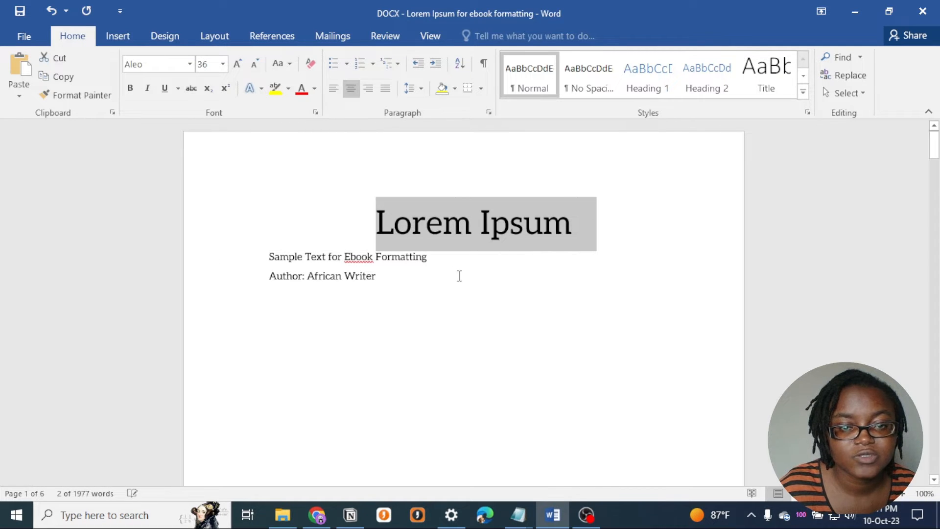
Center the subtitle and author lines below the title
{"action": "left_click", "coordinate": [383, 274]}
{"action": "left_click_drag", "start_coordinate": [382, 273], "coordinate": [186, 113]}
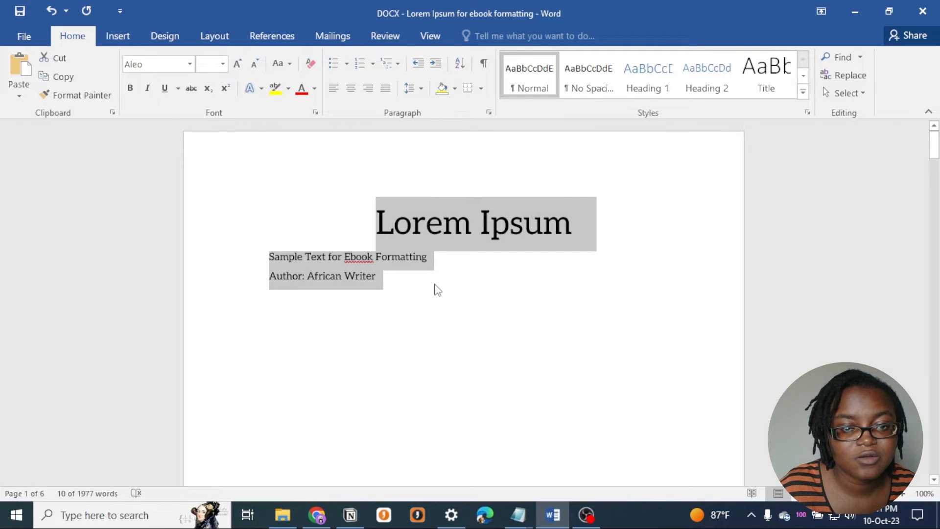
{"action": "left_click", "coordinate": [387, 283]}
{"action": "left_click_drag", "start_coordinate": [386, 283], "coordinate": [260, 256]}
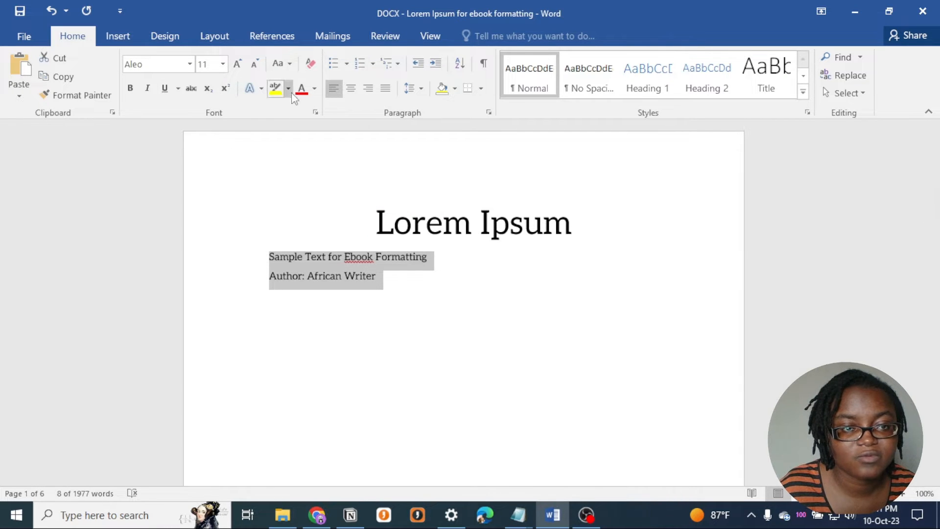
{"action": "left_click", "coordinate": [351, 88]}
{"action": "left_click", "coordinate": [569, 292]}
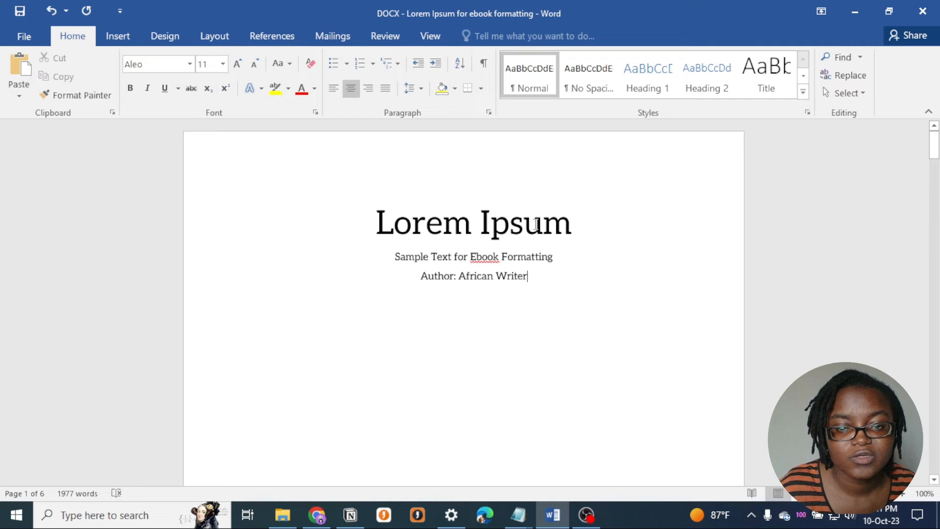
Insert two blank lines above the "Lorem Ipsum" title to move the title block down the page
{"action": "left_click", "coordinate": [373, 215]}
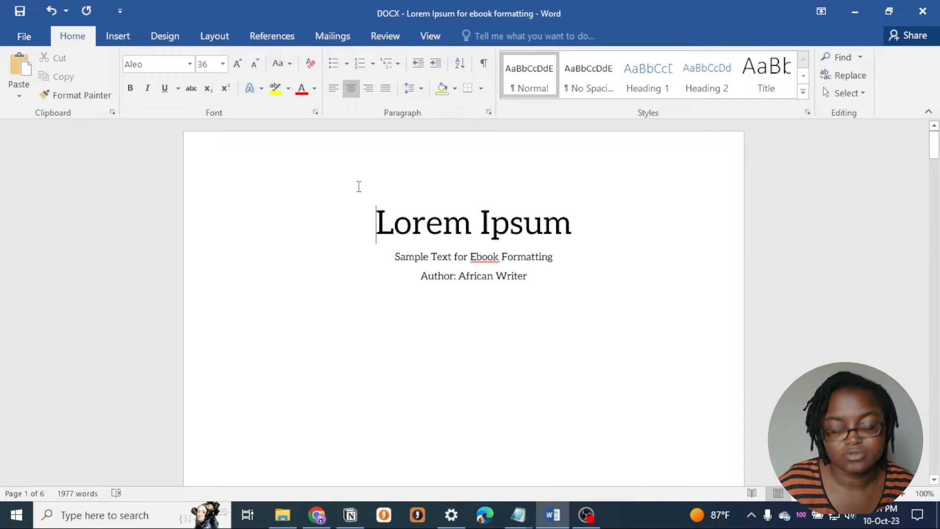
{"action": "key", "text": "Return"}
{"action": "key", "text": "Return"}
{"action": "scroll", "coordinate": [754, 302], "scroll_direction": "down", "scroll_amount": 2}
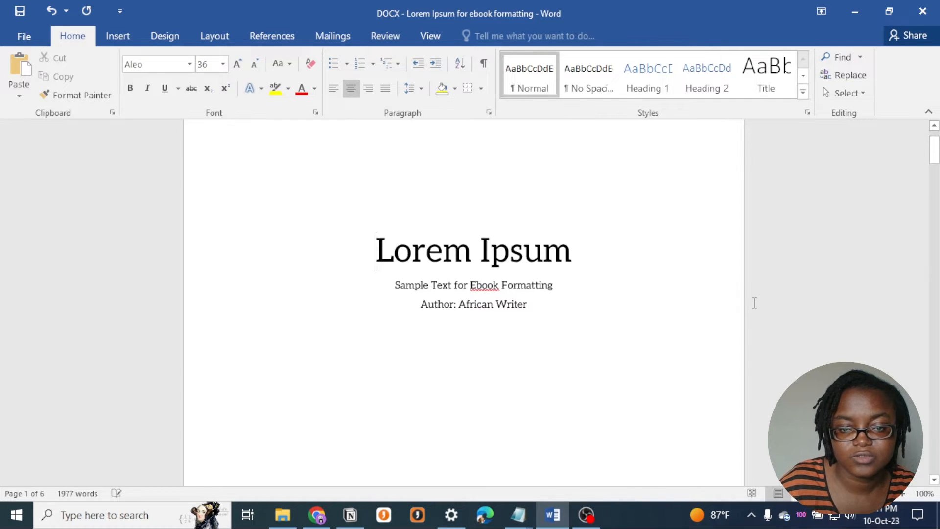
{"action": "scroll", "coordinate": [755, 304], "scroll_direction": "up", "scroll_amount": 2}
Try a 72 pt size on the "Lorem Ipsum" title and settle on 68 pt
{"action": "left_click_drag", "start_coordinate": [598, 319], "coordinate": [319, 306]}
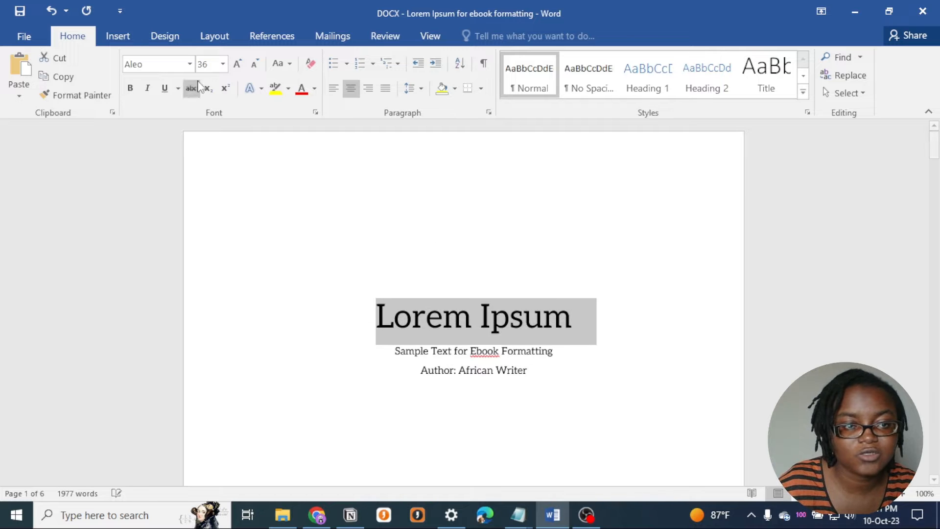
{"action": "left_click", "coordinate": [224, 69]}
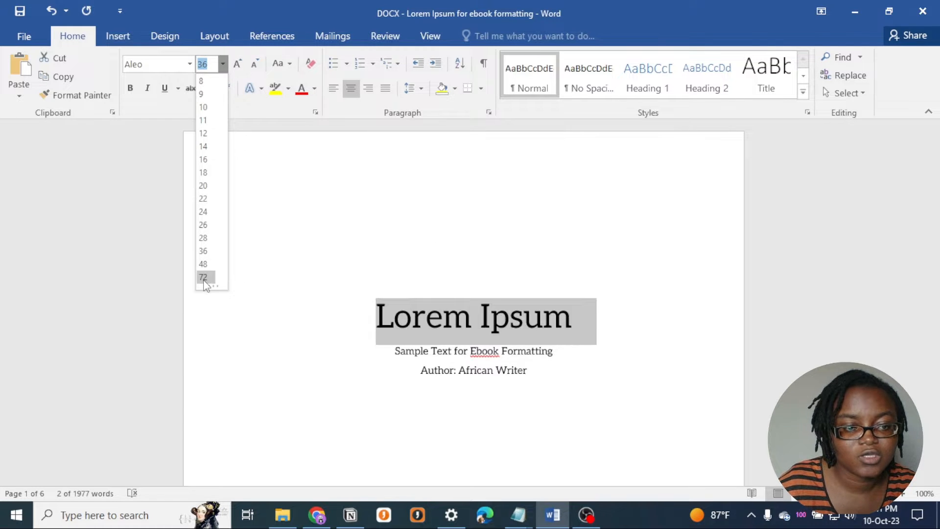
{"action": "left_click", "coordinate": [206, 285]}
{"action": "triple_click", "coordinate": [612, 338]}
{"action": "left_click", "coordinate": [208, 63]}
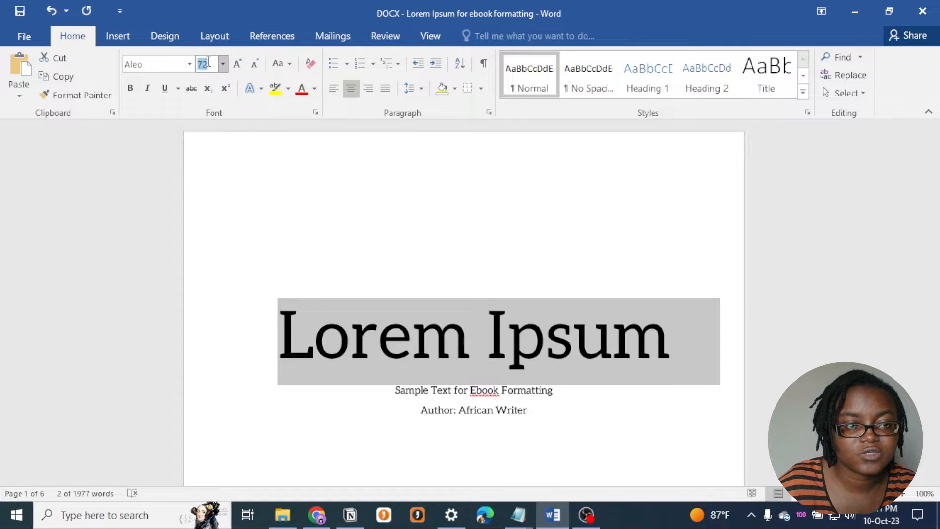
{"action": "type", "text": "6"}
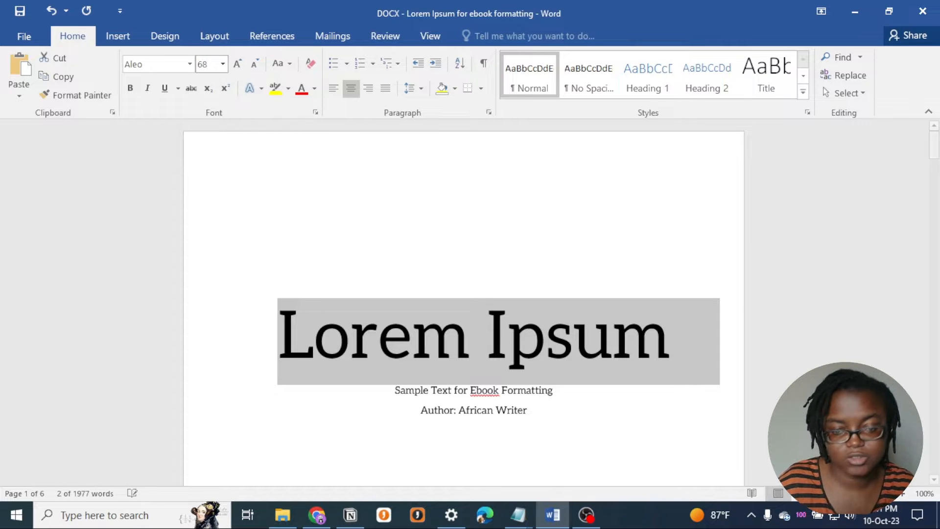
{"action": "type", "text": "8"}
{"action": "key", "text": "Return"}
{"action": "left_click", "coordinate": [661, 326]}
Set the subtitle "Sample Text for Ebook Formatting" to 20 pt
{"action": "scroll", "coordinate": [880, 331], "scroll_direction": "down", "scroll_amount": 2}
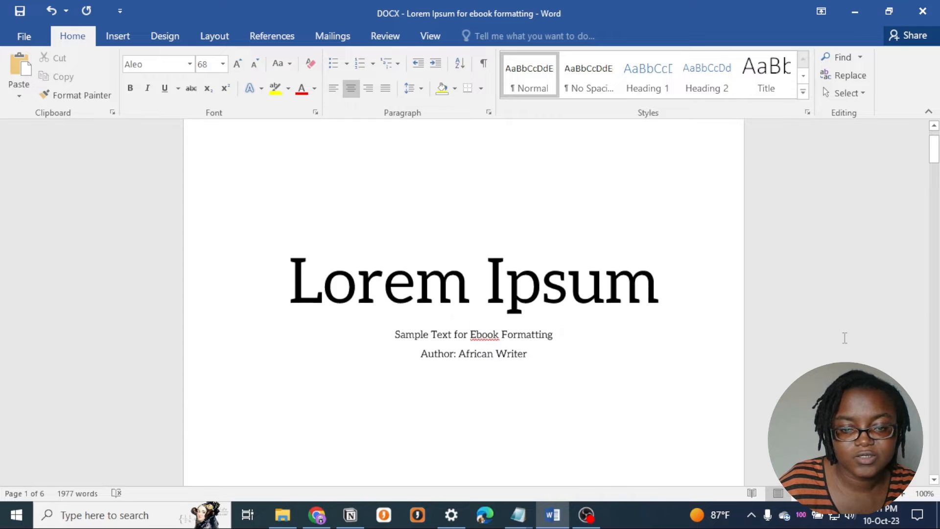
{"action": "left_click_drag", "start_coordinate": [559, 324], "coordinate": [394, 315]}
{"action": "left_click", "coordinate": [223, 64]}
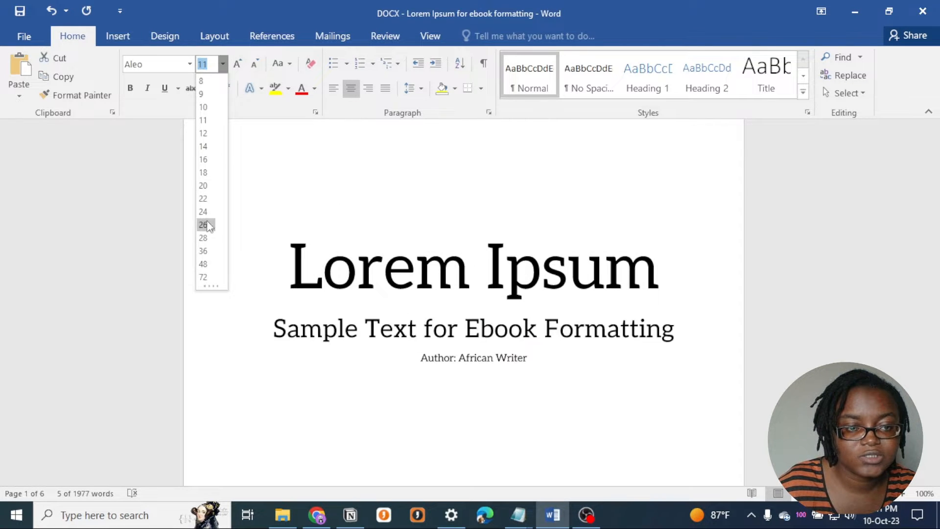
{"action": "left_click", "coordinate": [203, 185]}
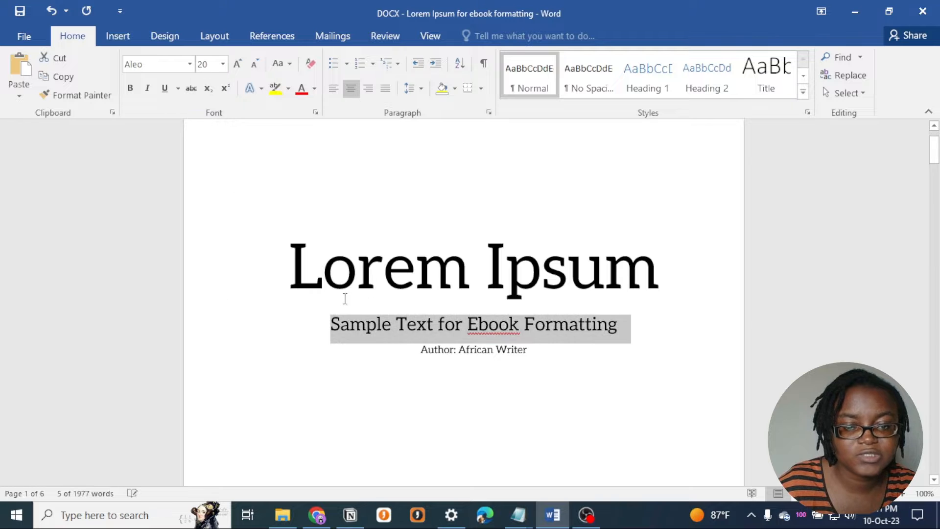
{"action": "left_click", "coordinate": [501, 324]}
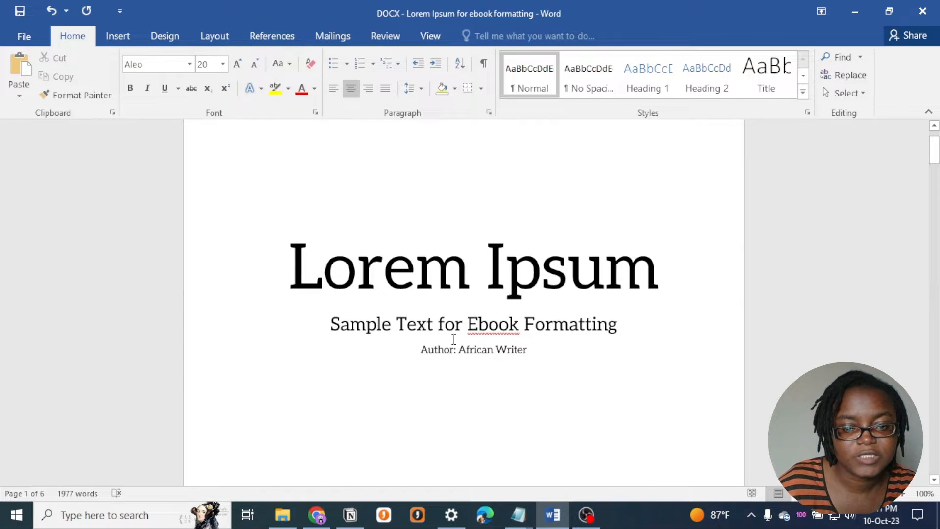
{"action": "scroll", "coordinate": [774, 331], "scroll_direction": "down", "scroll_amount": 1}
{"action": "left_click_drag", "start_coordinate": [618, 294], "coordinate": [329, 294]}
{"action": "left_click_drag", "start_coordinate": [612, 302], "coordinate": [294, 298]}
{"action": "left_click", "coordinate": [582, 297]}
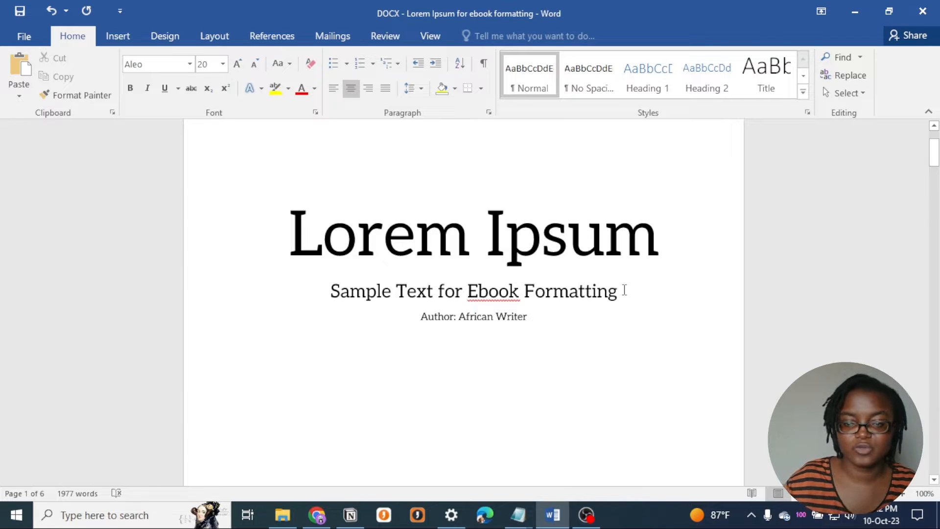
Append "Book 1" to the subtitle and delete the "Author:" label from the line below it
{"action": "type", "text": "Book 1"}
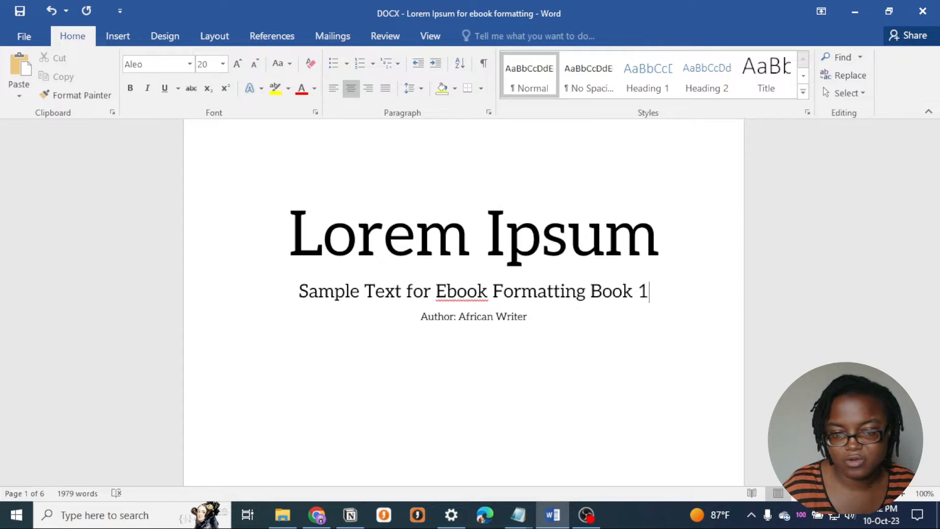
{"action": "left_click_drag", "start_coordinate": [458, 317], "coordinate": [432, 319]}
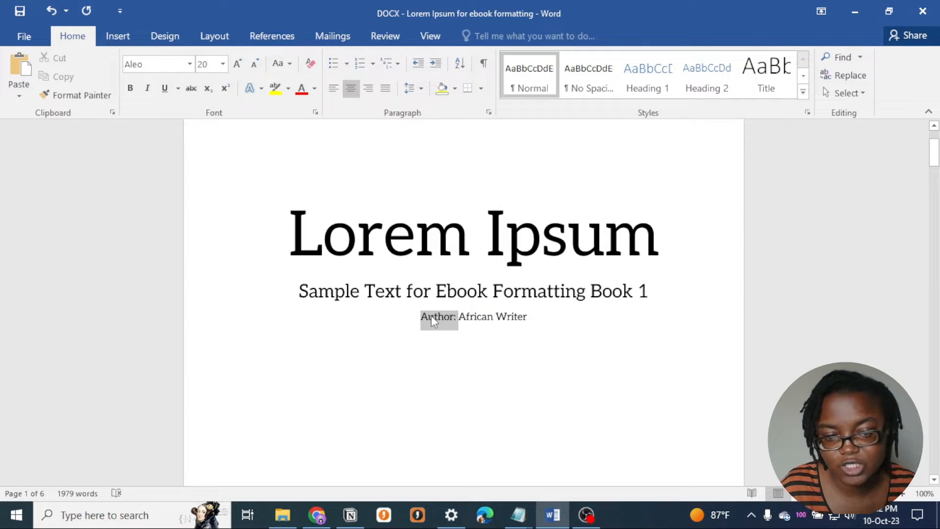
{"action": "key", "text": "BackSpace"}
Set the author line on the title page to 18 pt
{"action": "left_click_drag", "start_coordinate": [514, 321], "coordinate": [440, 319]}
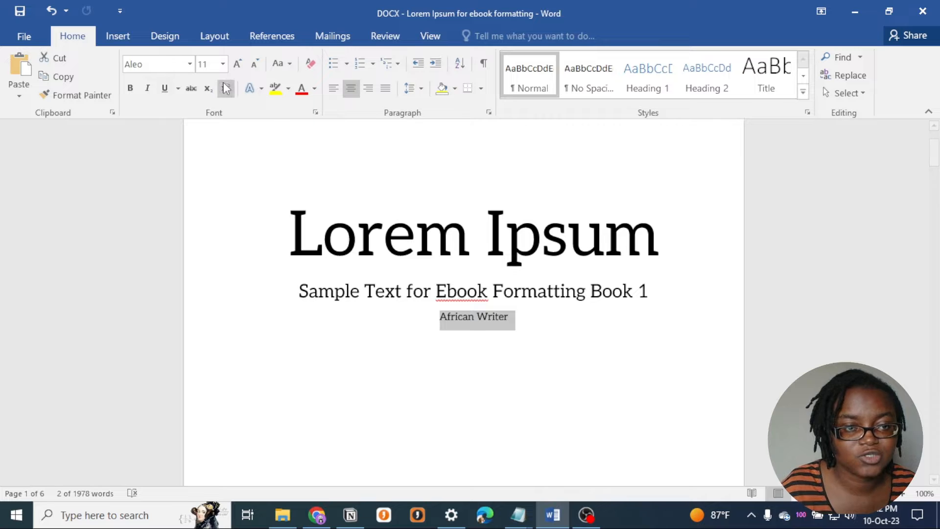
{"action": "left_click", "coordinate": [223, 64]}
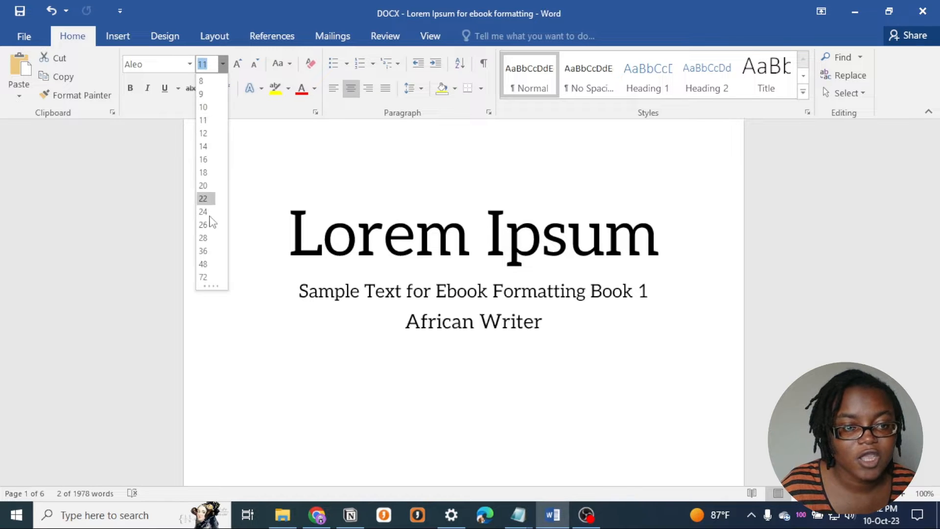
{"action": "left_click", "coordinate": [205, 172]}
{"action": "left_click", "coordinate": [510, 320]}
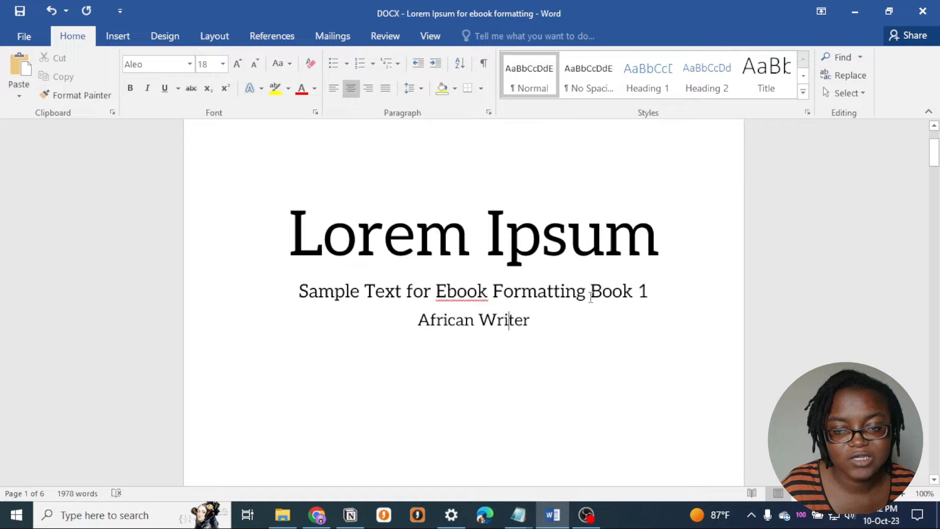
Change the font of the title page's author line to Libre Baskerville
{"action": "triple_click", "coordinate": [528, 320]}
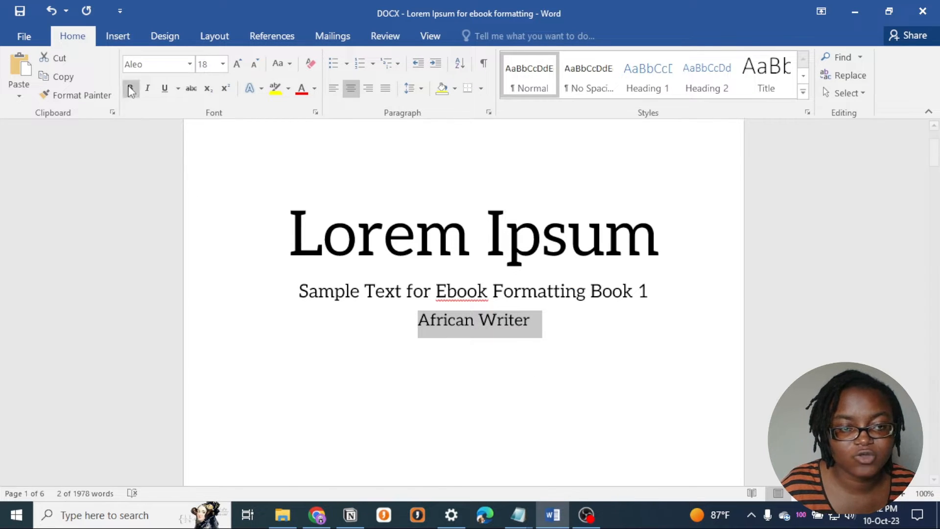
{"action": "left_click", "coordinate": [190, 65]}
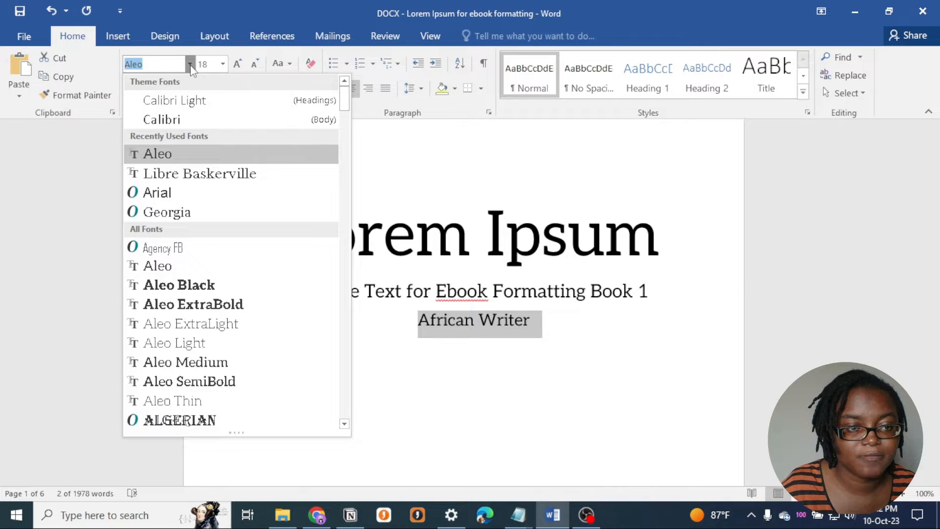
{"action": "left_click", "coordinate": [196, 173]}
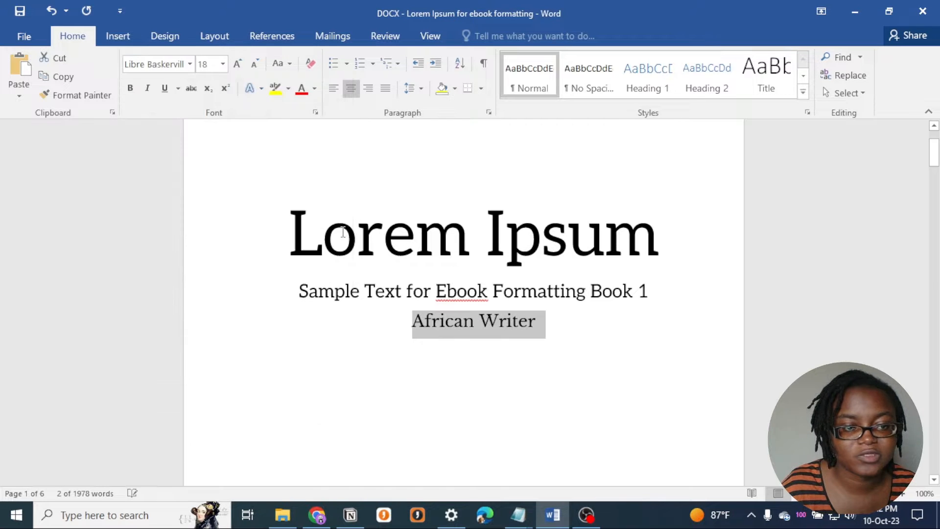
{"action": "left_click", "coordinate": [586, 344]}
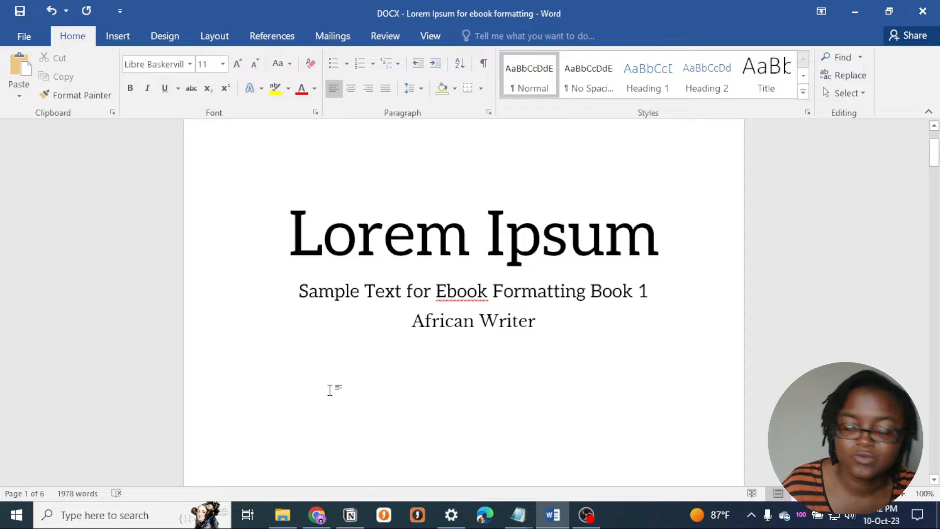
{"action": "left_click_drag", "start_coordinate": [545, 325], "coordinate": [492, 260]}
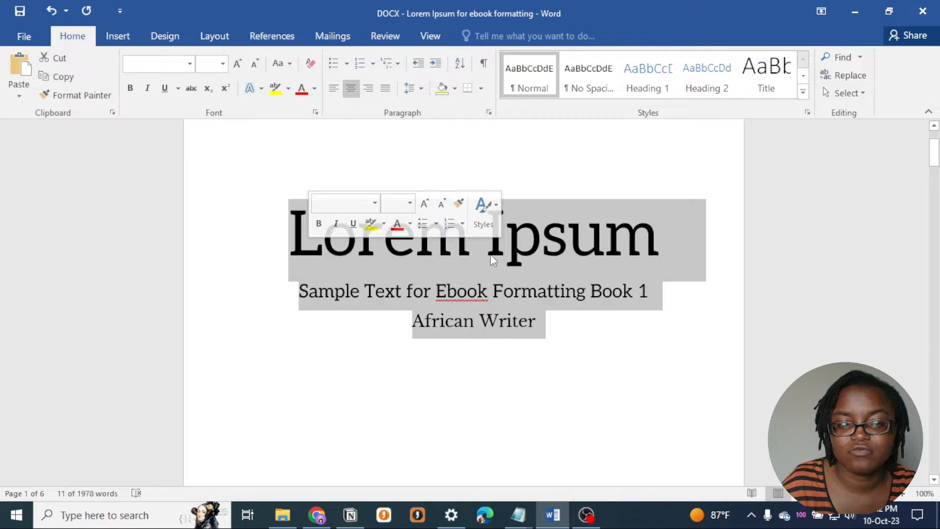
{"action": "left_click", "coordinate": [567, 248]}
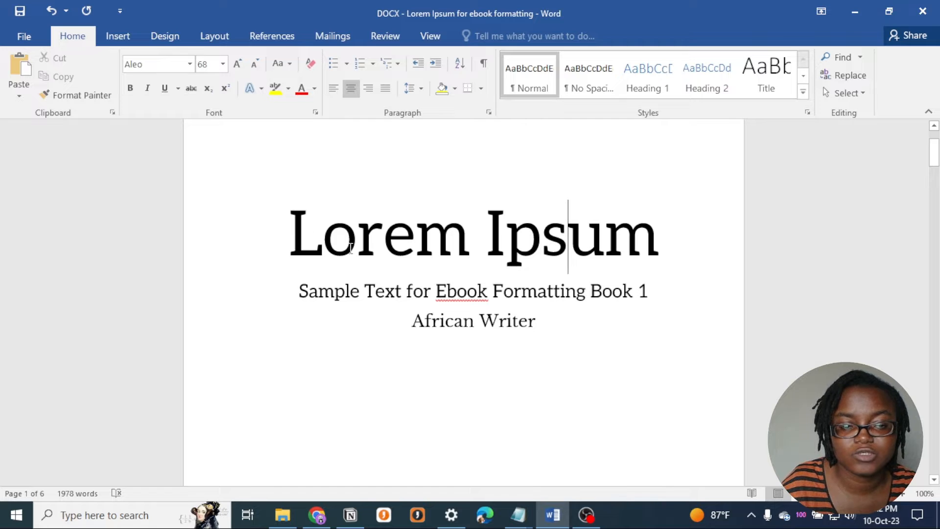
{"action": "left_click", "coordinate": [316, 238]}
{"action": "left_click", "coordinate": [560, 328]}
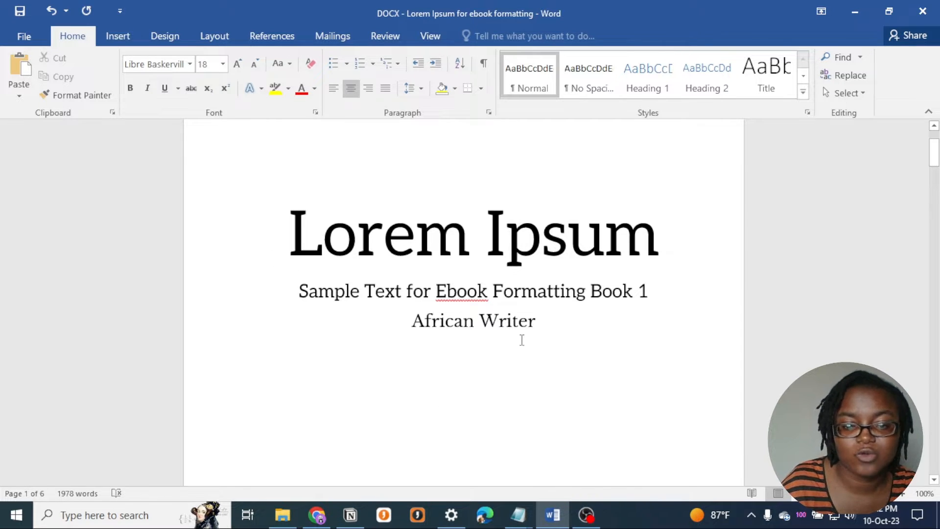
Insert a page break in the empty space below the author line to start a new page after the title page
{"action": "scroll", "coordinate": [291, 241], "scroll_direction": "down", "scroll_amount": 5}
{"action": "scroll", "coordinate": [433, 261], "scroll_direction": "down", "scroll_amount": 3}
{"action": "scroll", "coordinate": [413, 260], "scroll_direction": "up", "scroll_amount": 6}
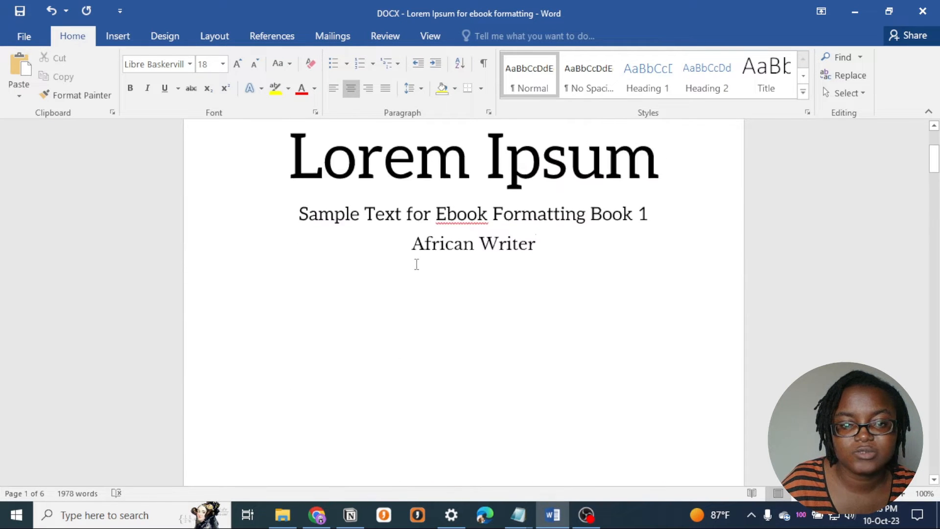
{"action": "left_click", "coordinate": [430, 302]}
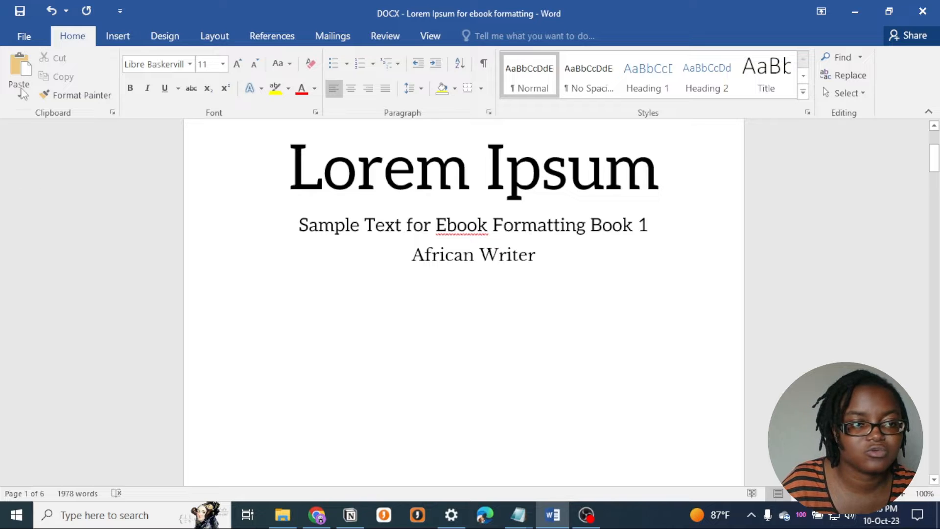
{"action": "left_click", "coordinate": [123, 43]}
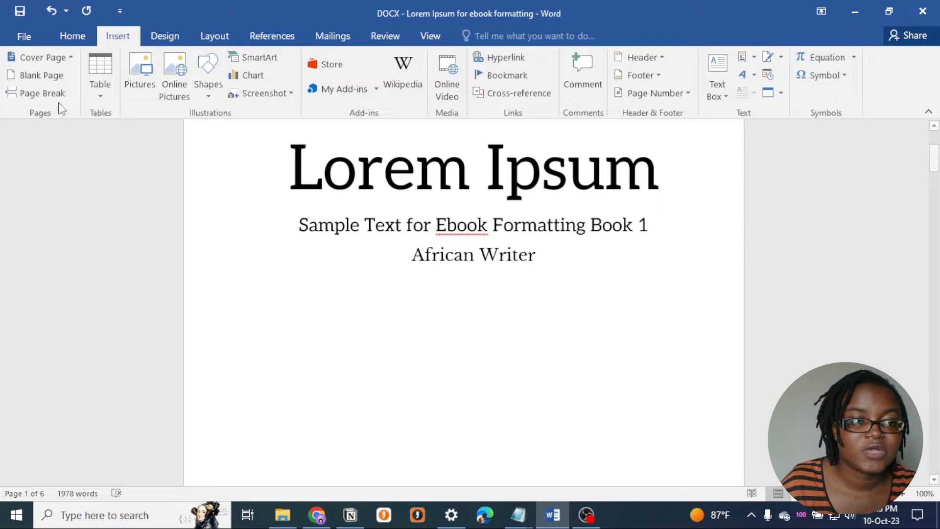
{"action": "left_click", "coordinate": [35, 93]}
Copy the whole copyright template from the open Notepad file and paste it onto the new page 2 in Word
{"action": "scroll", "coordinate": [578, 329], "scroll_direction": "up", "scroll_amount": 8}
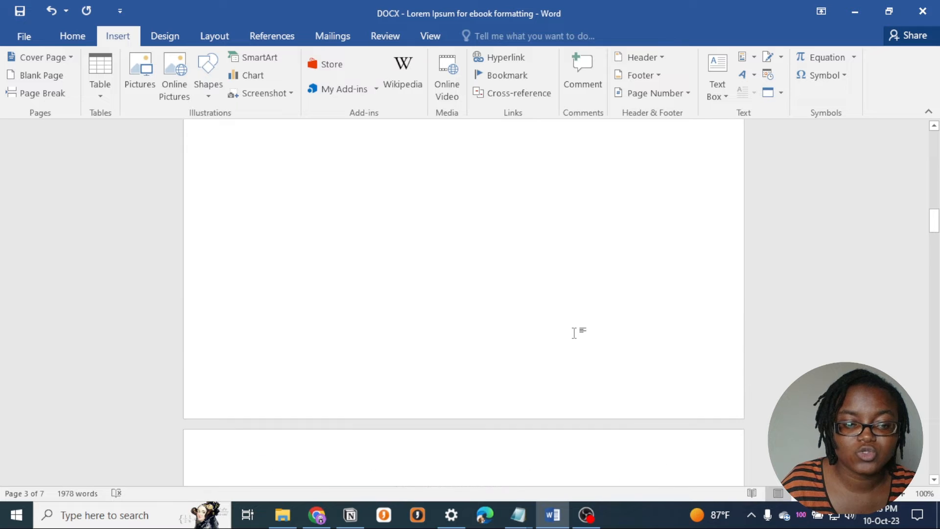
{"action": "scroll", "coordinate": [404, 372], "scroll_direction": "up", "scroll_amount": 5}
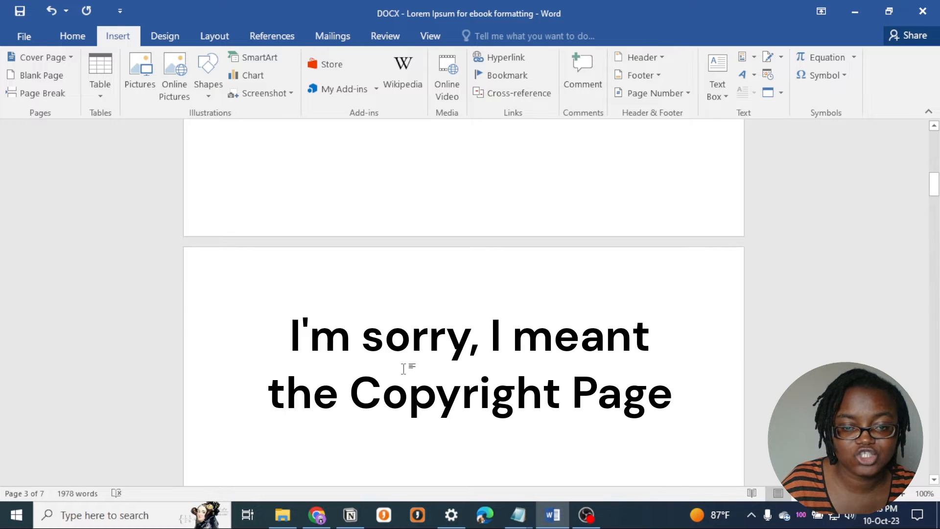
{"action": "scroll", "coordinate": [374, 369], "scroll_direction": "down", "scroll_amount": 4}
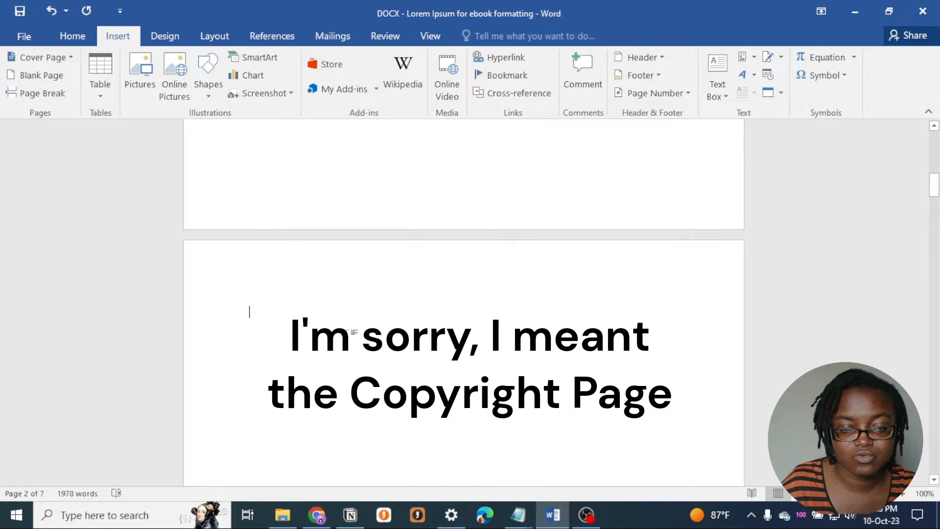
{"action": "mouse_move", "coordinate": [518, 514]}
{"action": "left_click", "coordinate": [510, 464]}
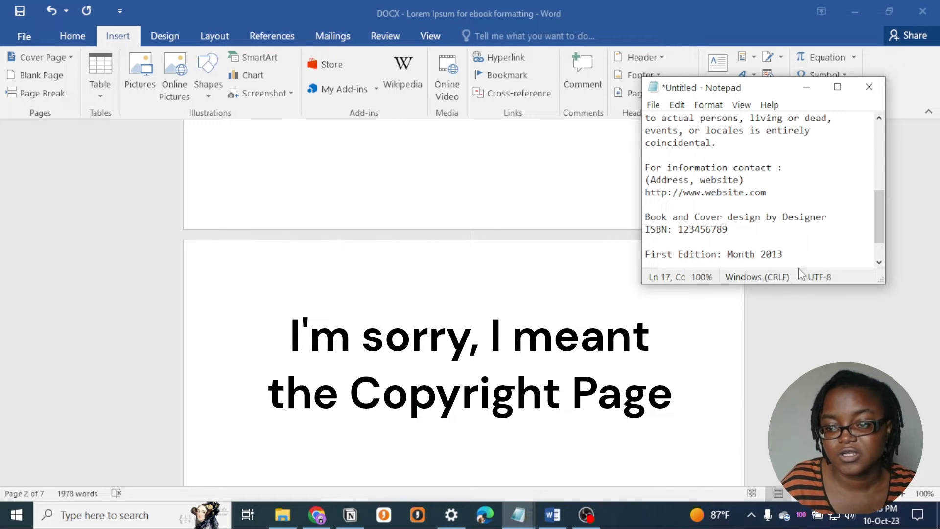
{"action": "scroll", "coordinate": [882, 250], "scroll_direction": "down", "scroll_amount": 1}
{"action": "scroll", "coordinate": [820, 256], "scroll_direction": "up", "scroll_amount": 6}
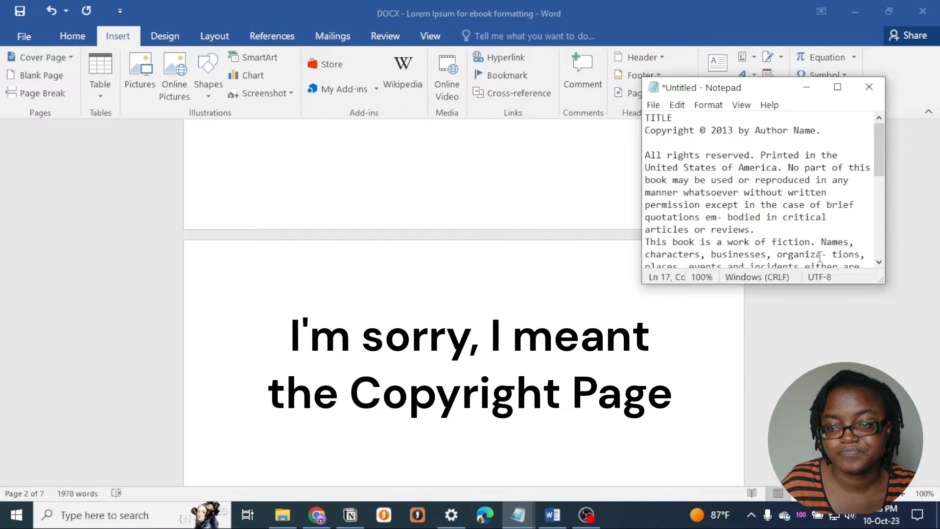
{"action": "left_click", "coordinate": [739, 169]}
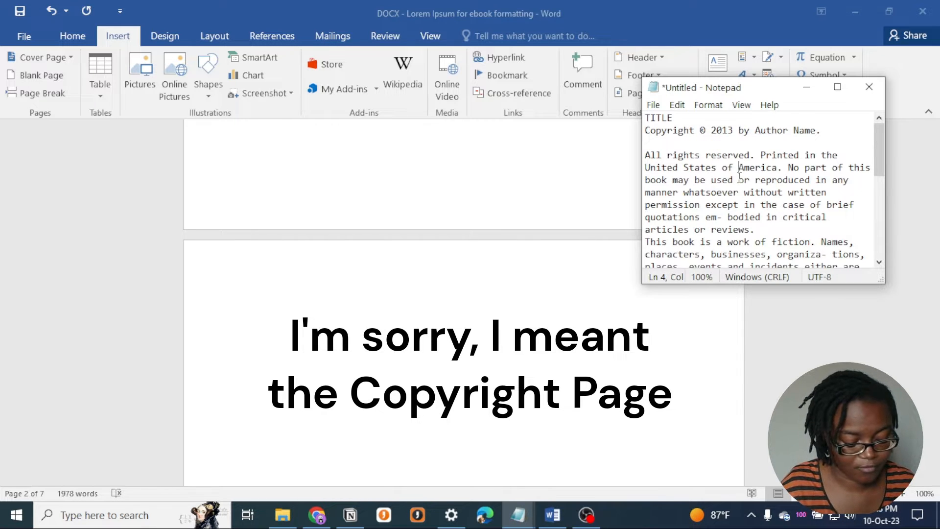
{"action": "key", "text": "ctrl+shift+End"}
{"action": "left_click", "coordinate": [370, 284]}
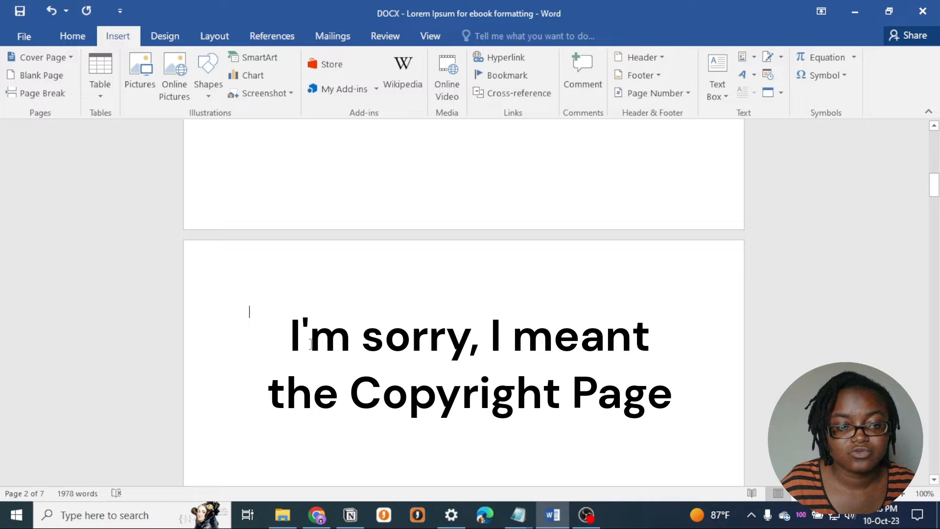
{"action": "key", "text": "ctrl+v"}
Center all of the pasted copyright text, from the "TITLE" line through the closing number line
{"action": "scroll", "coordinate": [256, 242], "scroll_direction": "up", "scroll_amount": 3}
{"action": "scroll", "coordinate": [256, 242], "scroll_direction": "down", "scroll_amount": 5}
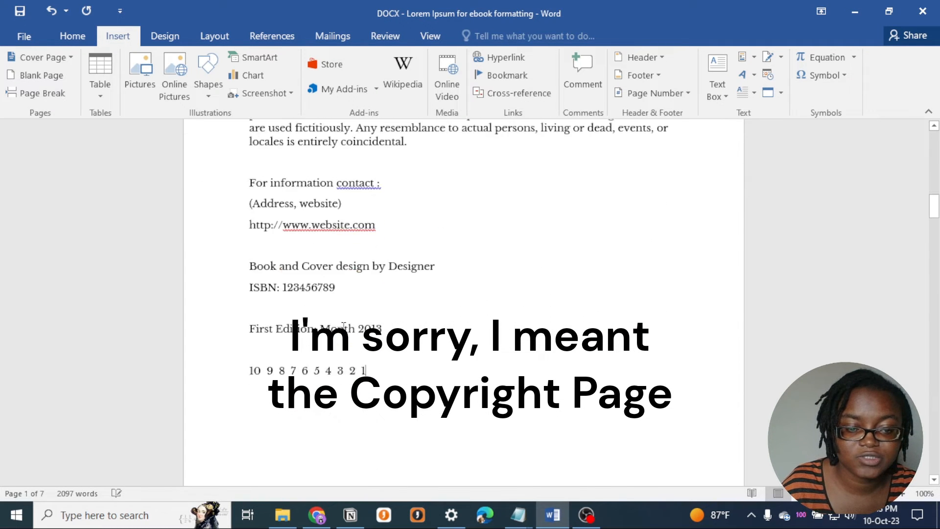
{"action": "left_click_drag", "start_coordinate": [378, 364], "coordinate": [265, 122]}
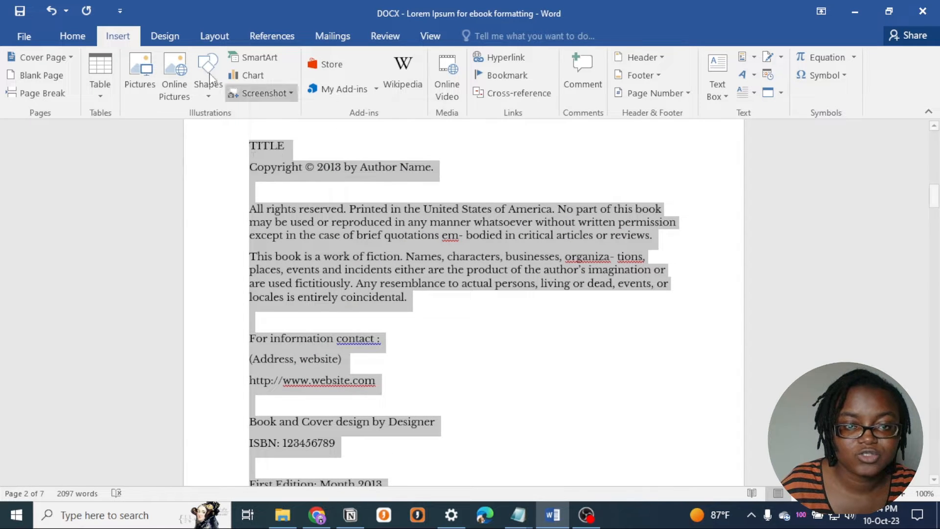
{"action": "left_click", "coordinate": [72, 35]}
{"action": "left_click", "coordinate": [351, 89]}
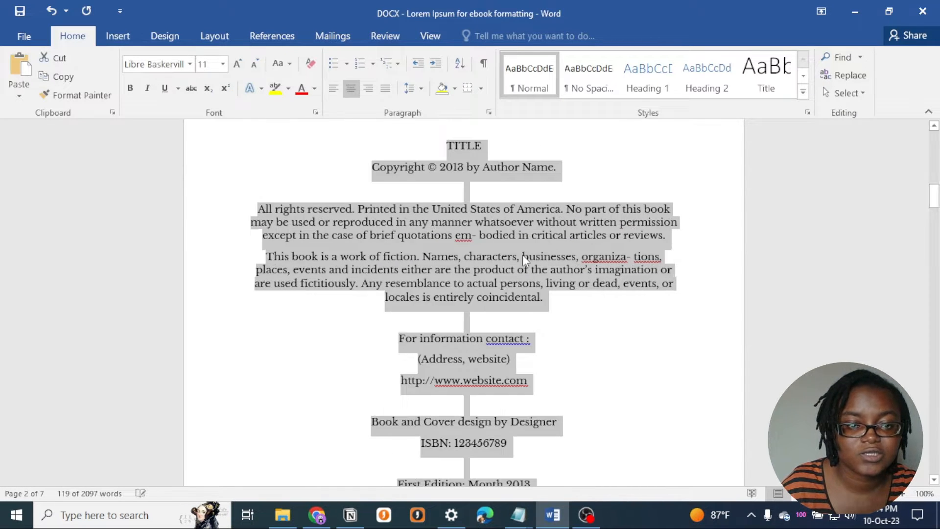
{"action": "left_click", "coordinate": [529, 235]}
Replace the "Author Name" placeholder in the copyright line with "African Writer"
{"action": "left_click_drag", "start_coordinate": [554, 168], "coordinate": [490, 169]}
{"action": "type", "text": "frican W"}
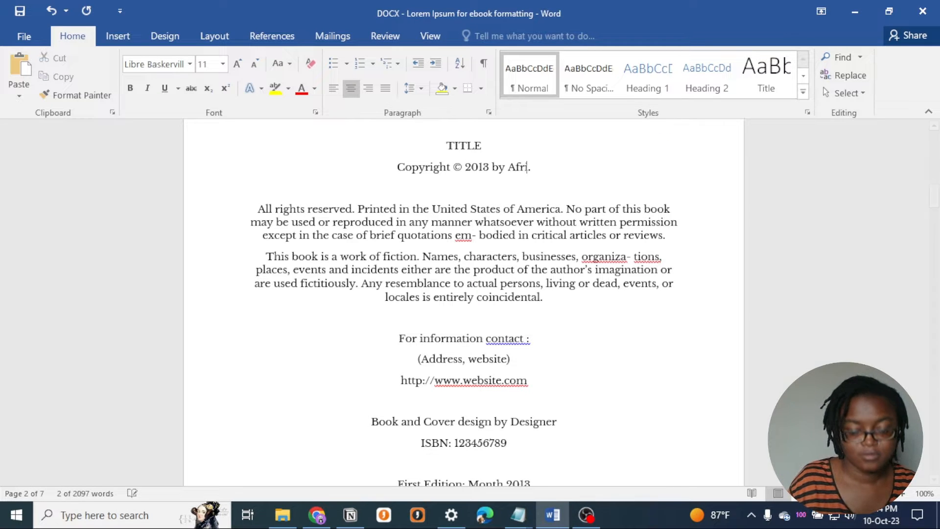
{"action": "type", "text": "riter"}
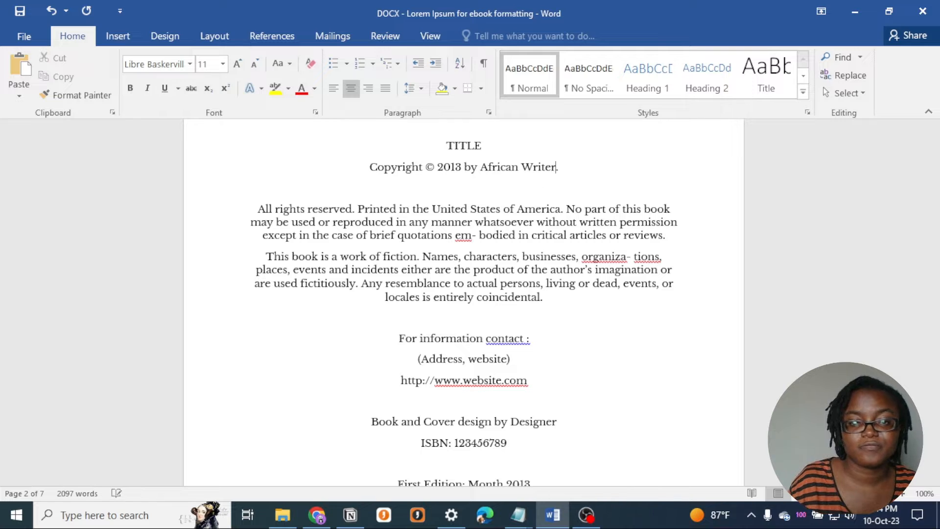
Replace the "TITLE" placeholder with "Lorem Ipsum" and change the year in the copyright line to 2023
{"action": "left_click_drag", "start_coordinate": [480, 147], "coordinate": [447, 147]}
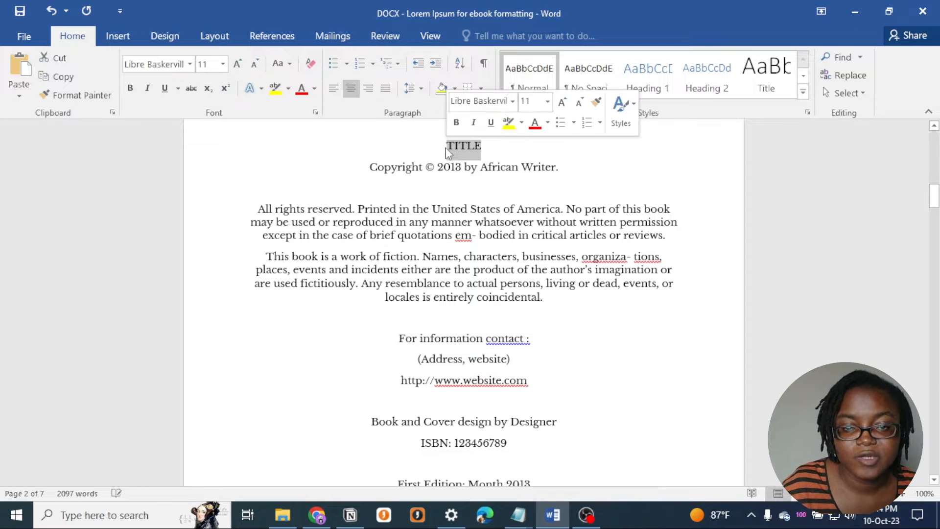
{"action": "type", "text": "Lorem"}
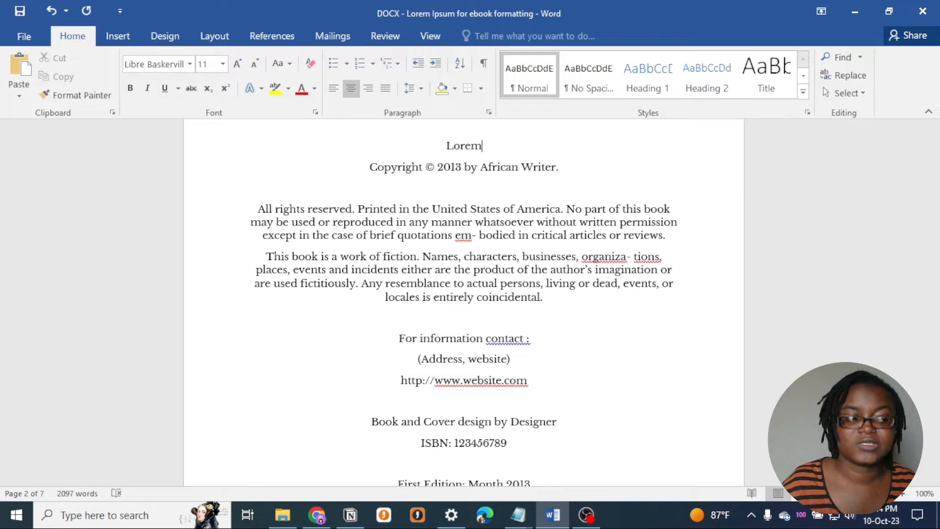
{"action": "type", "text": "Ipsum"}
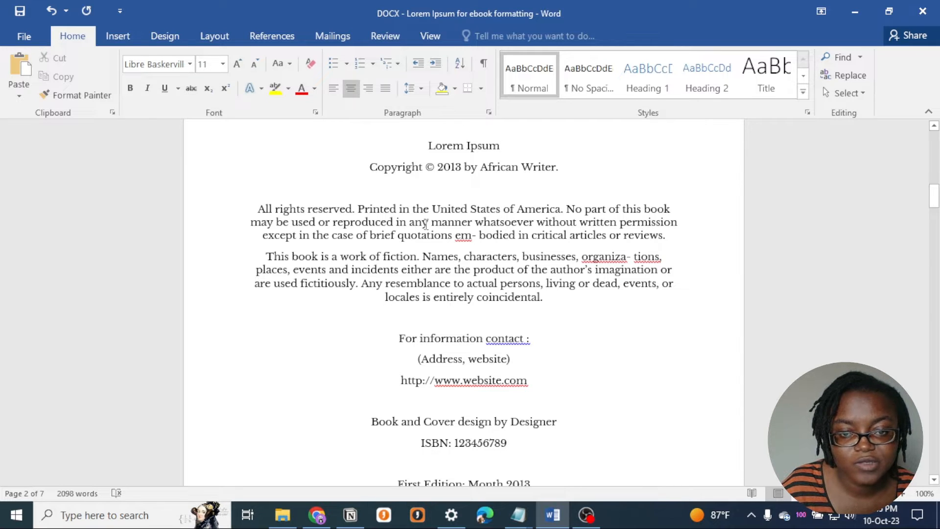
{"action": "left_click_drag", "start_coordinate": [462, 166], "coordinate": [451, 166]}
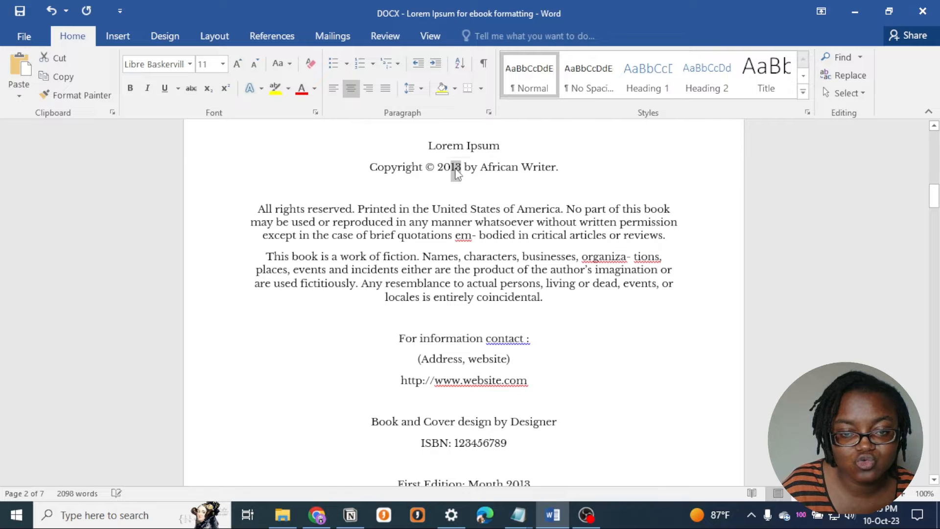
{"action": "type", "text": "2"}
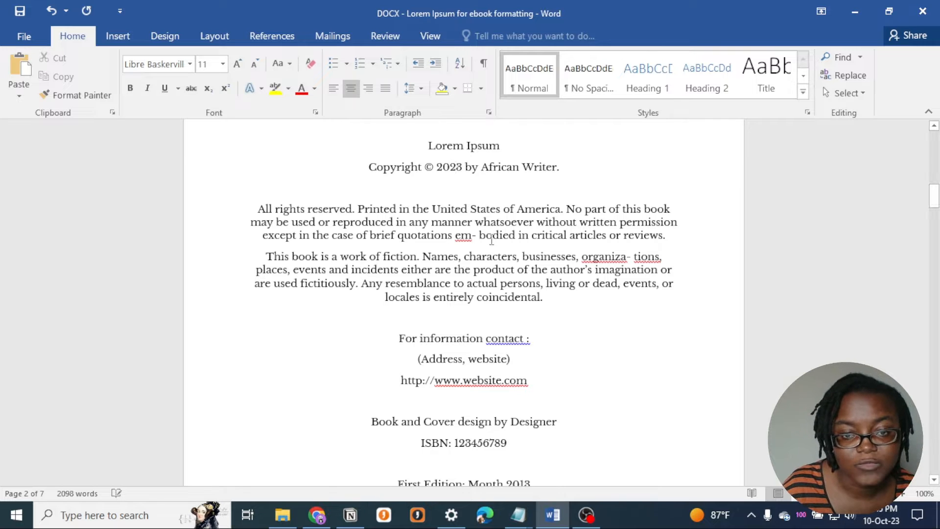
Join the broken word "em- bodied" into "embodied" in the "All rights reserved" paragraph
{"action": "left_click_drag", "start_coordinate": [669, 237], "coordinate": [257, 209]}
{"action": "left_click", "coordinate": [375, 222]}
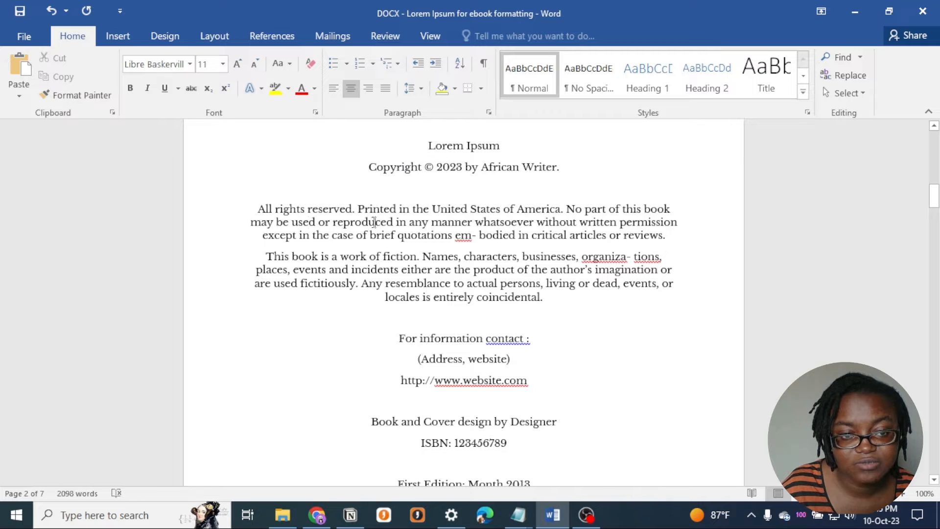
{"action": "left_click_drag", "start_coordinate": [671, 240], "coordinate": [365, 191]}
{"action": "left_click", "coordinate": [323, 209]}
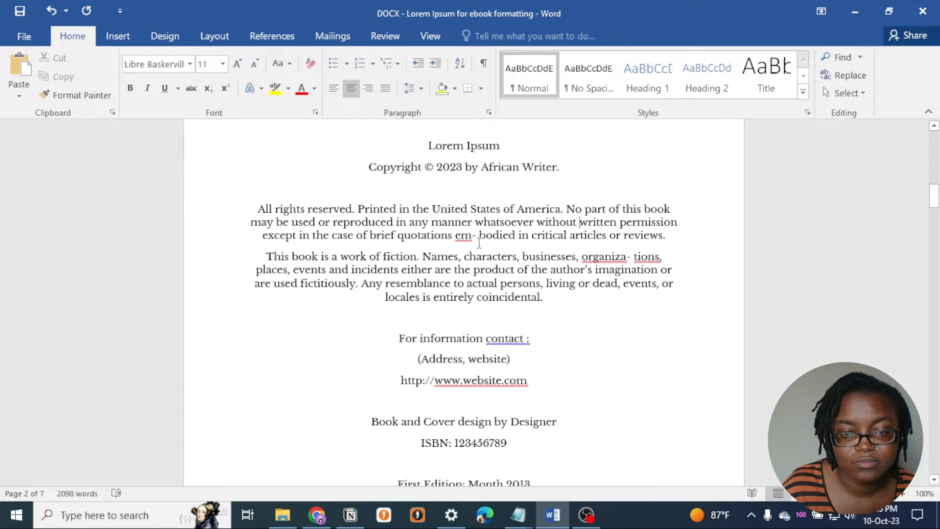
{"action": "key", "text": "BackSpace"}
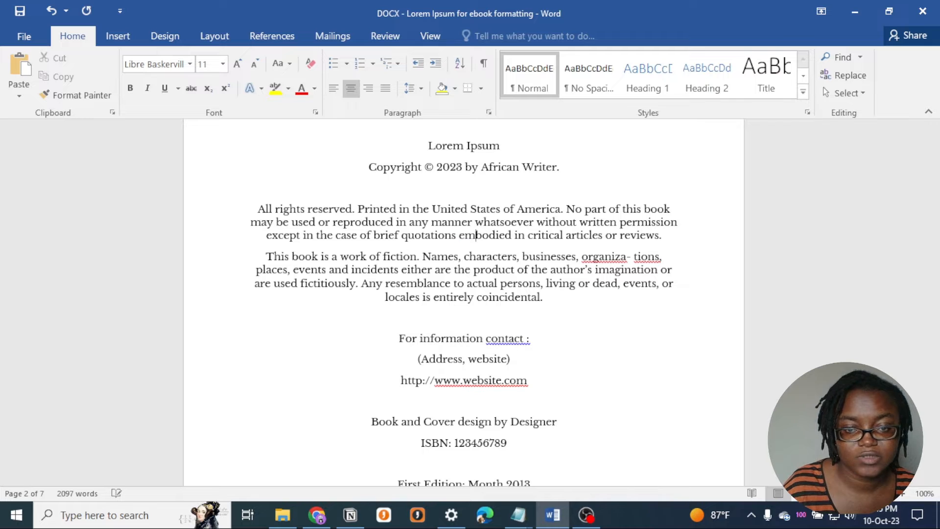
Join the broken word "organiza- tions" into "organizations" in the work-of-fiction paragraph
{"action": "left_click", "coordinate": [634, 257]}
{"action": "key", "text": "BackSpace"}
{"action": "key", "text": "BackSpace"}
{"action": "left_click", "coordinate": [392, 270]}
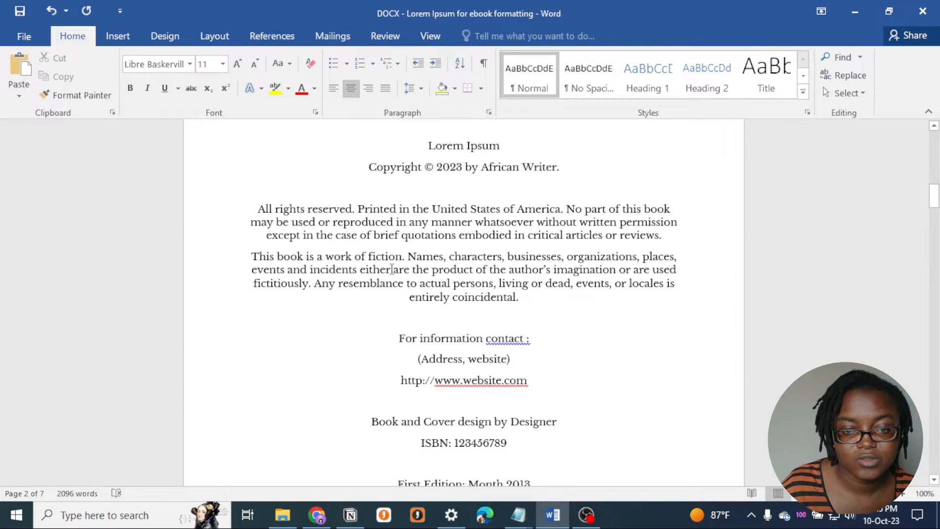
{"action": "scroll", "coordinate": [523, 357], "scroll_direction": "down", "scroll_amount": 1}
{"action": "left_click", "coordinate": [459, 289]}
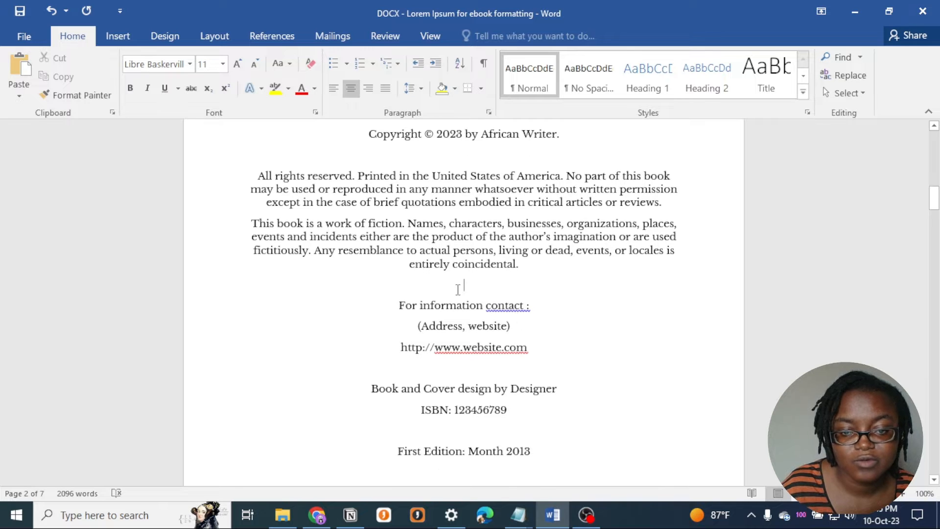
{"action": "scroll", "coordinate": [527, 320], "scroll_direction": "up", "scroll_amount": 3}
{"action": "scroll", "coordinate": [526, 321], "scroll_direction": "down", "scroll_amount": 2}
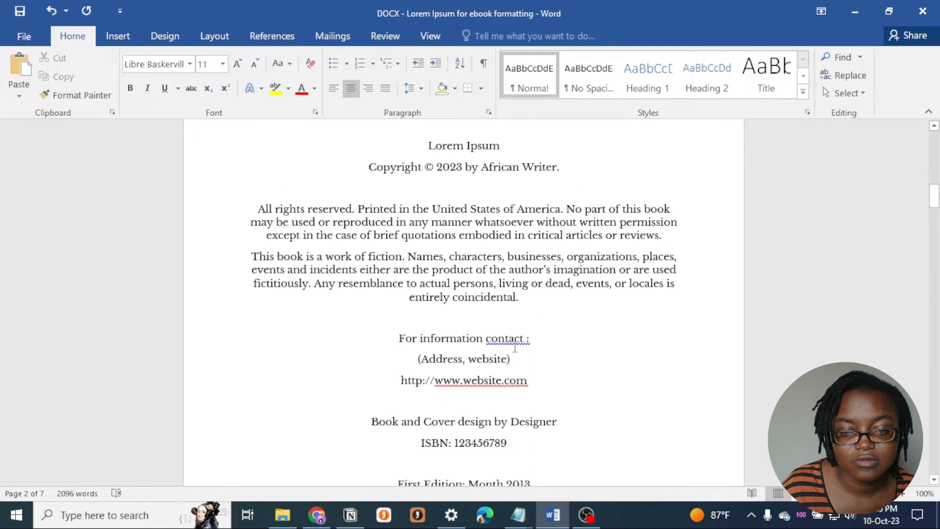
Reword the start of the contact line to "For information or permissions, contact"
{"action": "left_click", "coordinate": [483, 338]}
{"action": "type", "text": ","}
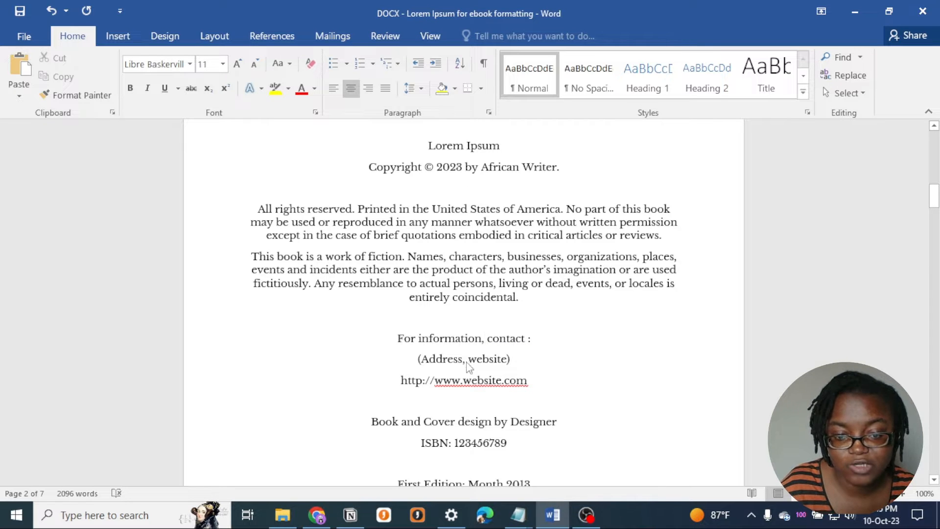
{"action": "left_click_drag", "start_coordinate": [520, 359], "coordinate": [405, 359]}
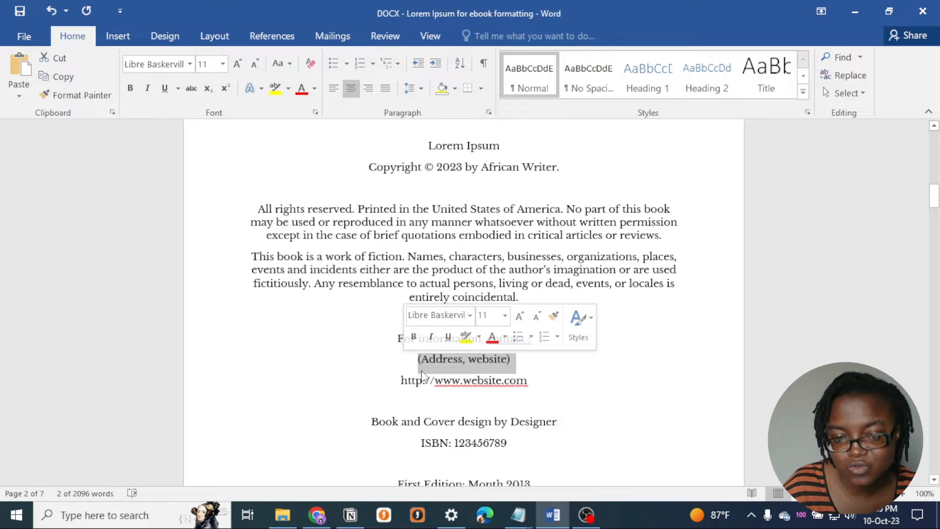
{"action": "left_click", "coordinate": [491, 368]}
{"action": "mouse_move", "coordinate": [482, 344]}
{"action": "left_mouse_down"}
{"action": "mouse_move", "coordinate": [418, 344]}
{"action": "mouse_move", "coordinate": [482, 339]}
{"action": "left_mouse_up"}
{"action": "type", "text": ","}
{"action": "key", "text": "Left"}
{"action": "type", "text": "or permis"}
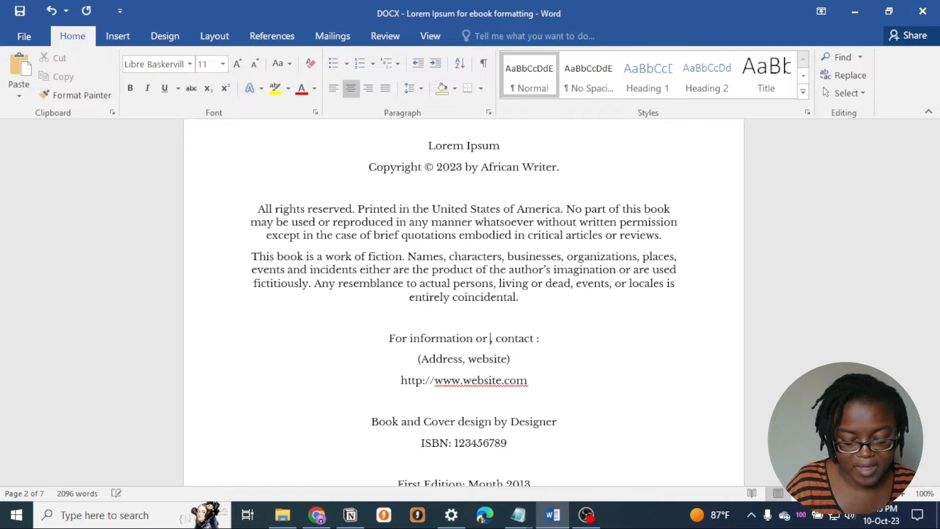
{"action": "type", "text": "sions"}
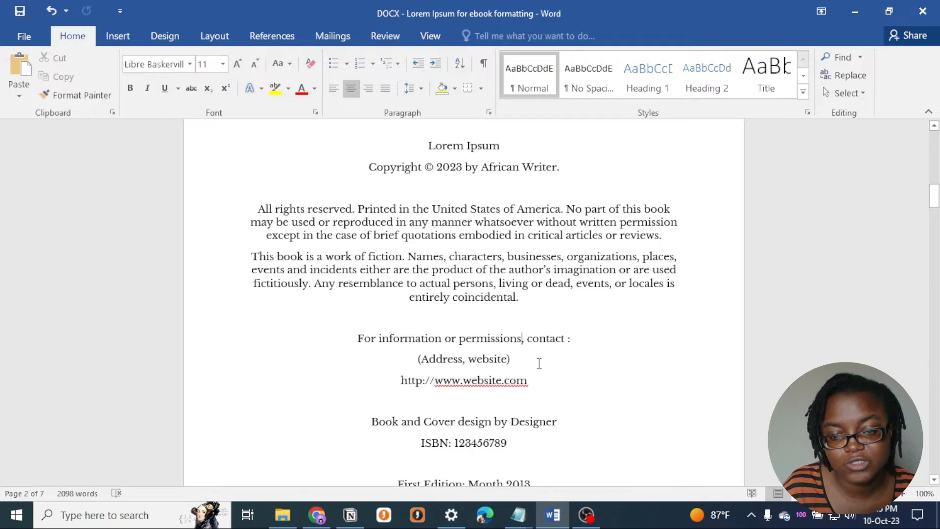
Delete the "(Address, website)" line and remove the stray space before the colon in the contact line
{"action": "left_click_drag", "start_coordinate": [521, 361], "coordinate": [410, 360]}
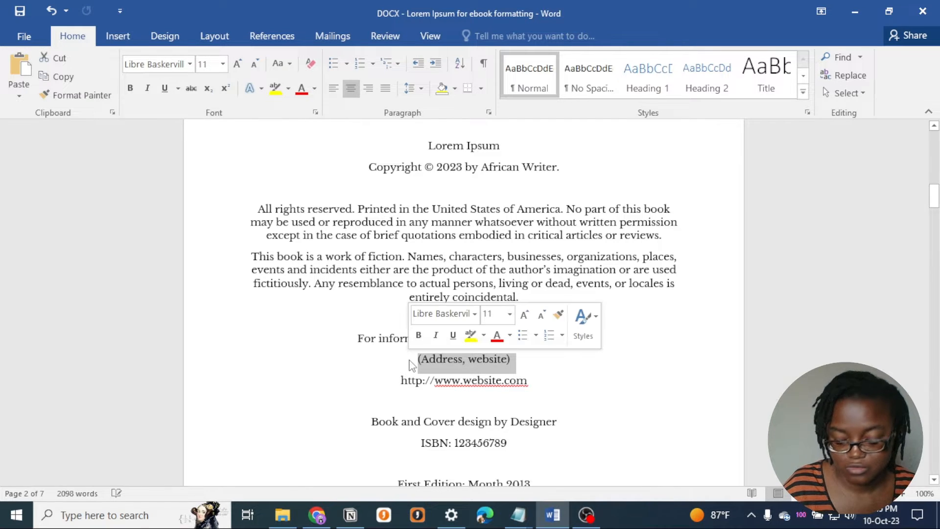
{"action": "key", "text": "Delete"}
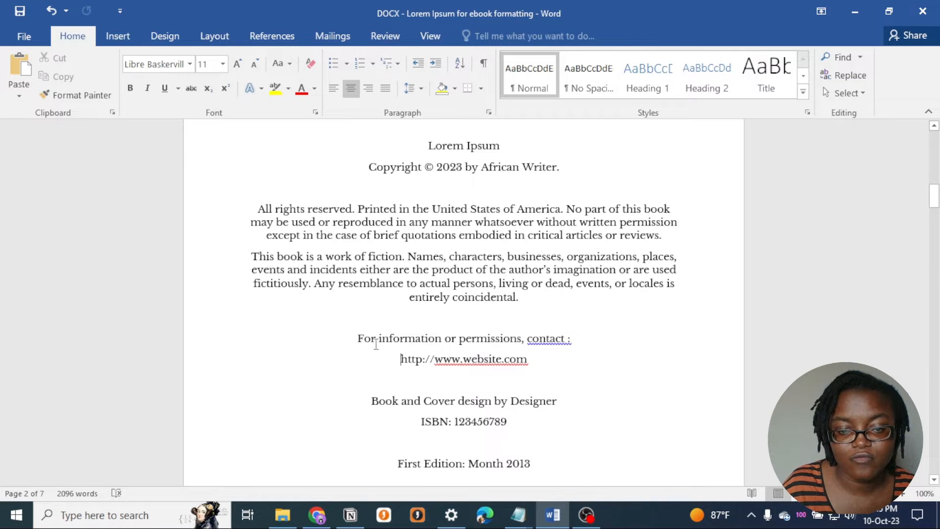
{"action": "left_click", "coordinate": [566, 338]}
{"action": "key", "text": "BackSpace"}
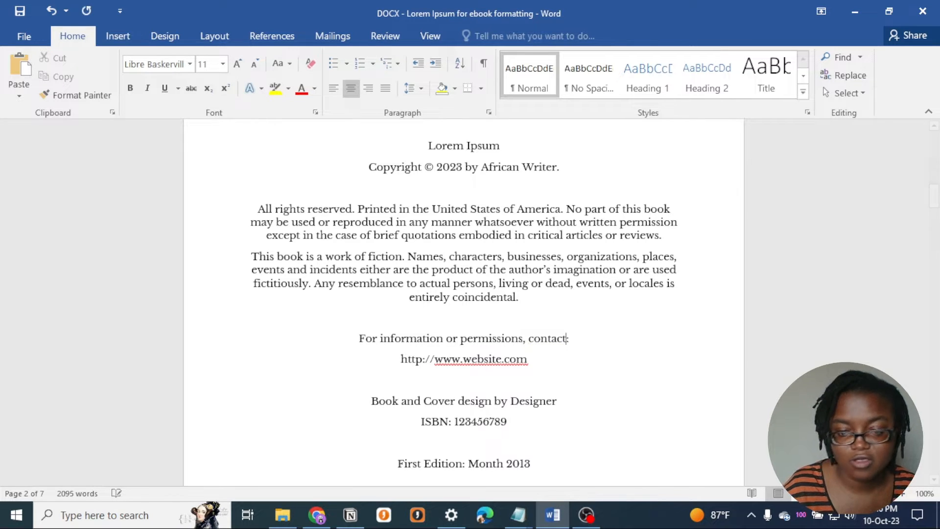
{"action": "left_click_drag", "start_coordinate": [503, 363], "coordinate": [468, 361]}
{"action": "type", "text": "africanwriter"}
{"action": "left_click", "coordinate": [407, 360]}
{"action": "type", "text": "ds"}
{"action": "key", "text": "BackSpace"}
{"action": "key", "text": "BackSpace"}
{"action": "type", "text": "s"}
{"action": "left_click_drag", "start_coordinate": [576, 365], "coordinate": [356, 367]}
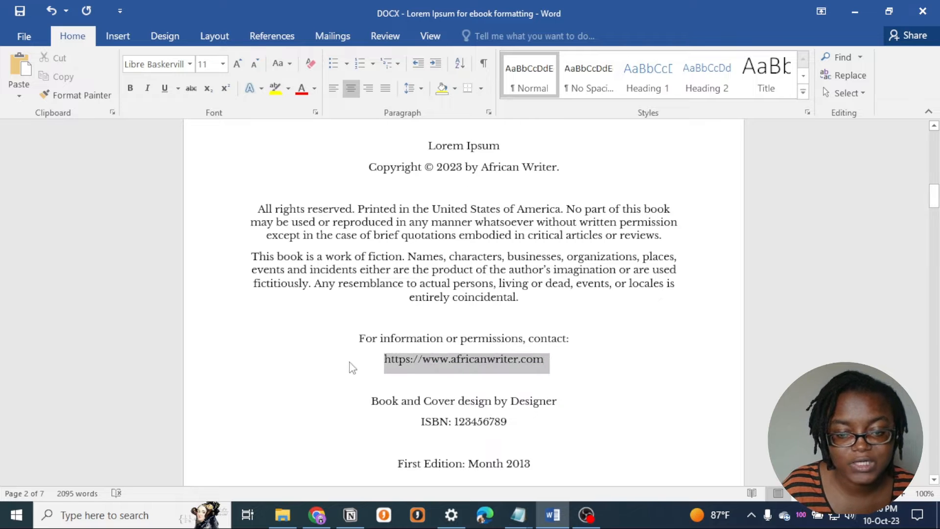
{"action": "left_click", "coordinate": [434, 360]}
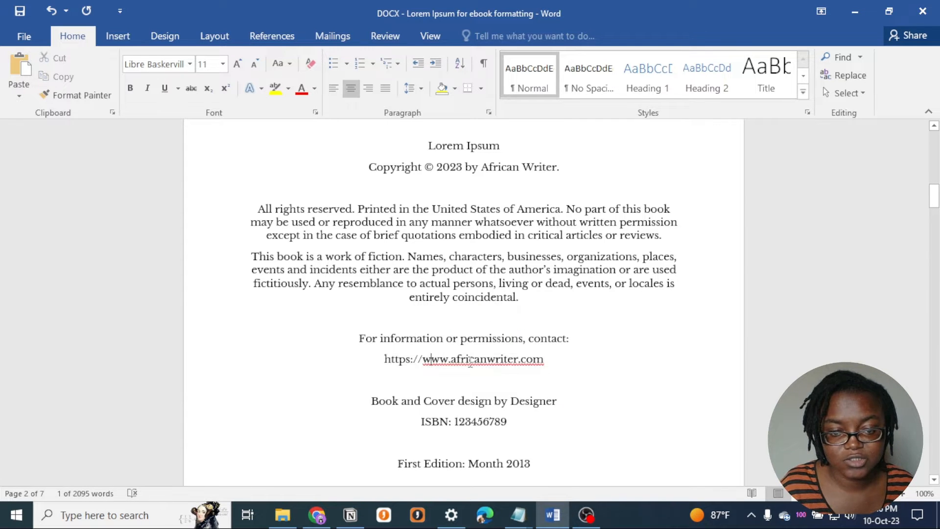
Replace "Month 2013" in the First Edition line with "October 2023"
{"action": "scroll", "coordinate": [471, 392], "scroll_direction": "down", "scroll_amount": 1}
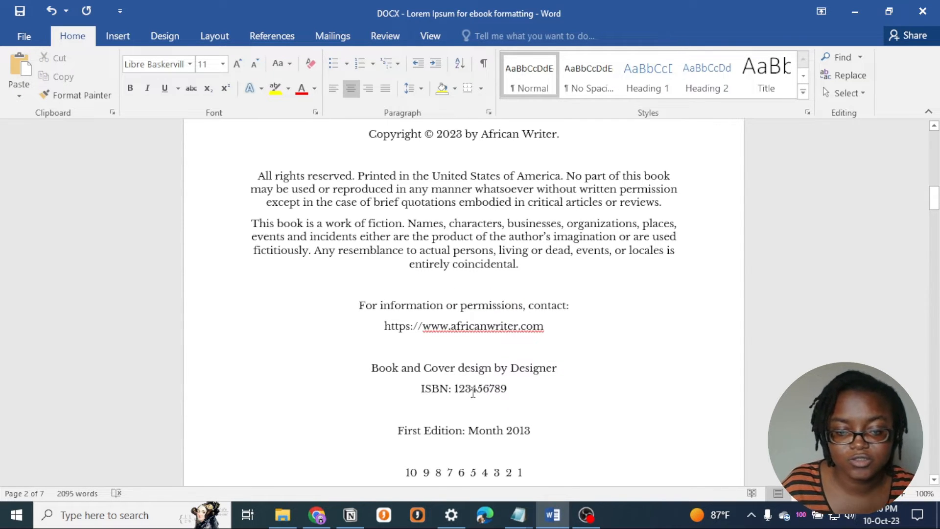
{"action": "scroll", "coordinate": [399, 380], "scroll_direction": "down", "scroll_amount": 1}
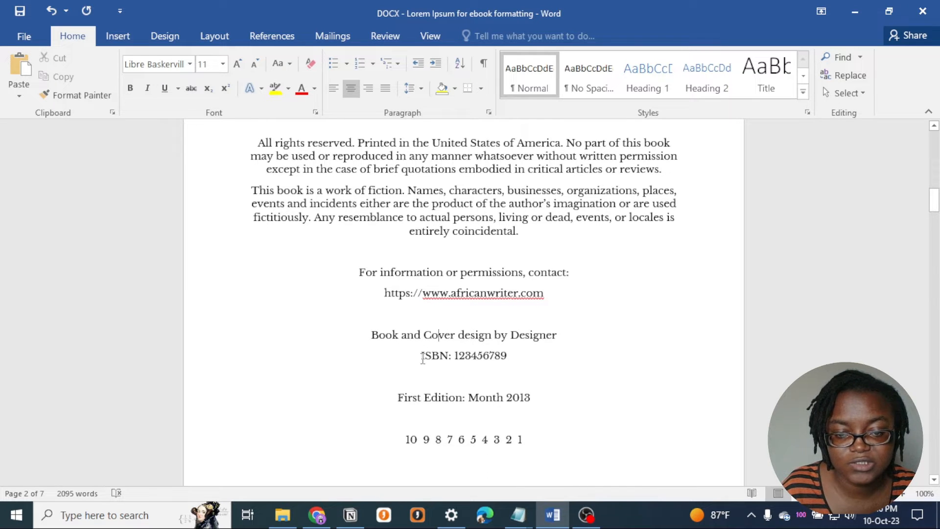
{"action": "left_click_drag", "start_coordinate": [421, 356], "coordinate": [510, 361]}
{"action": "left_click", "coordinate": [439, 398]}
{"action": "left_click_drag", "start_coordinate": [534, 399], "coordinate": [483, 399]}
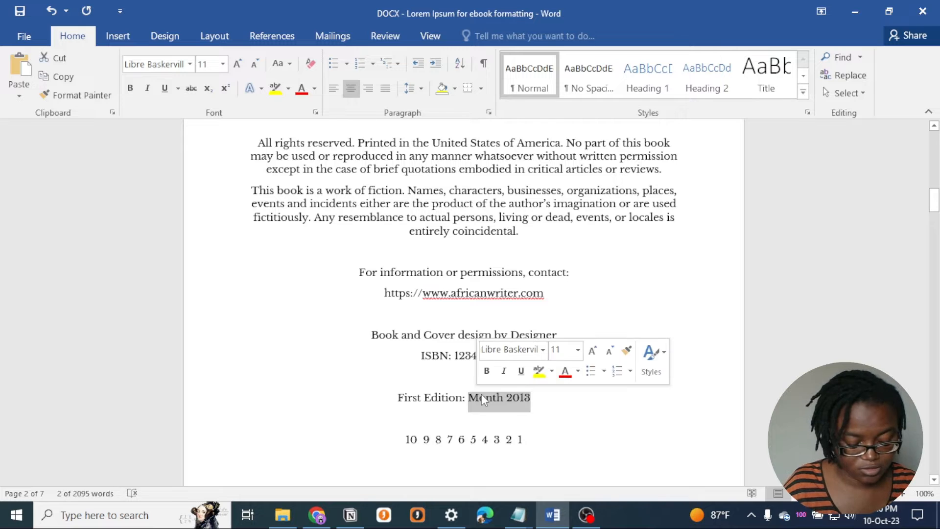
{"action": "type", "text": "October 2023"}
Try removing the final "1" from the closing number line and undo the deletion
{"action": "mouse_move", "coordinate": [527, 439]}
{"action": "left_mouse_down"}
{"action": "mouse_move", "coordinate": [408, 440]}
{"action": "mouse_move", "coordinate": [527, 441]}
{"action": "left_mouse_up"}
{"action": "left_click", "coordinate": [523, 439]}
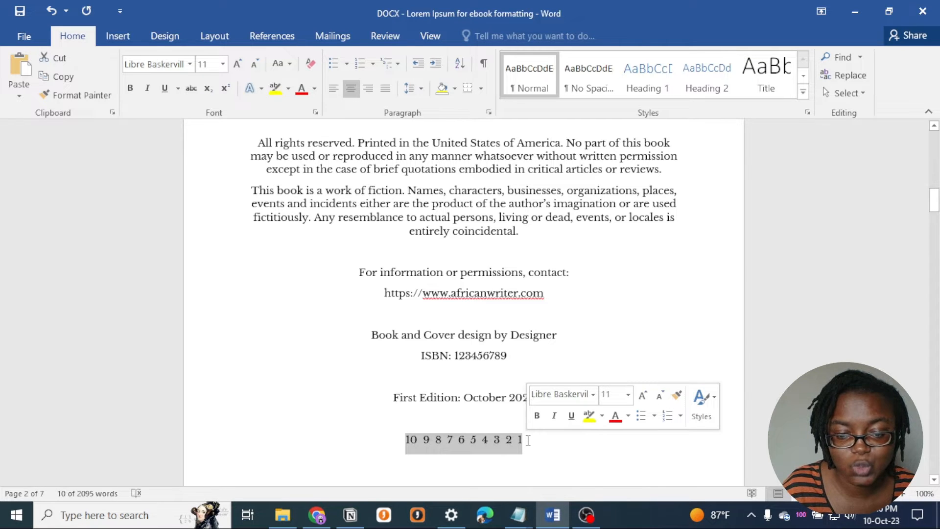
{"action": "left_click_drag", "start_coordinate": [411, 439], "coordinate": [531, 439]}
{"action": "left_click", "coordinate": [533, 440]}
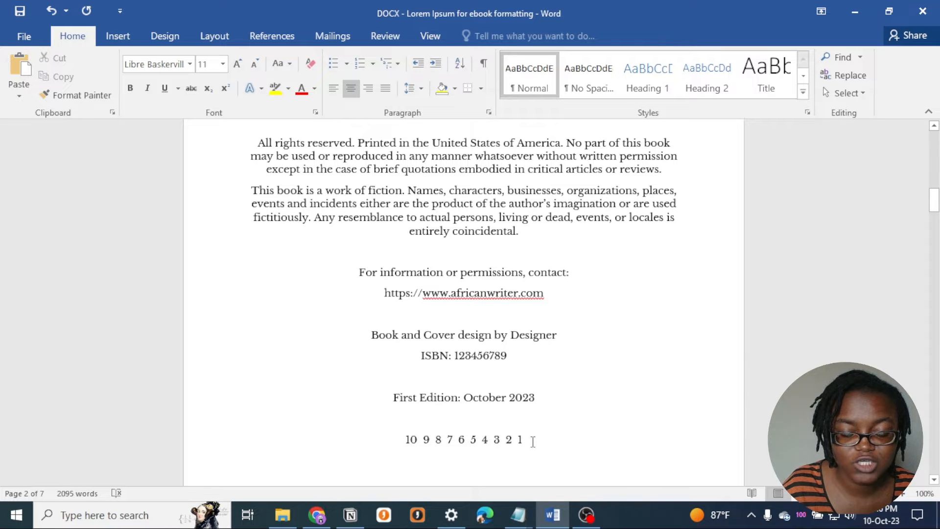
{"action": "left_click_drag", "start_coordinate": [519, 439], "coordinate": [407, 441]}
{"action": "left_click", "coordinate": [523, 440]}
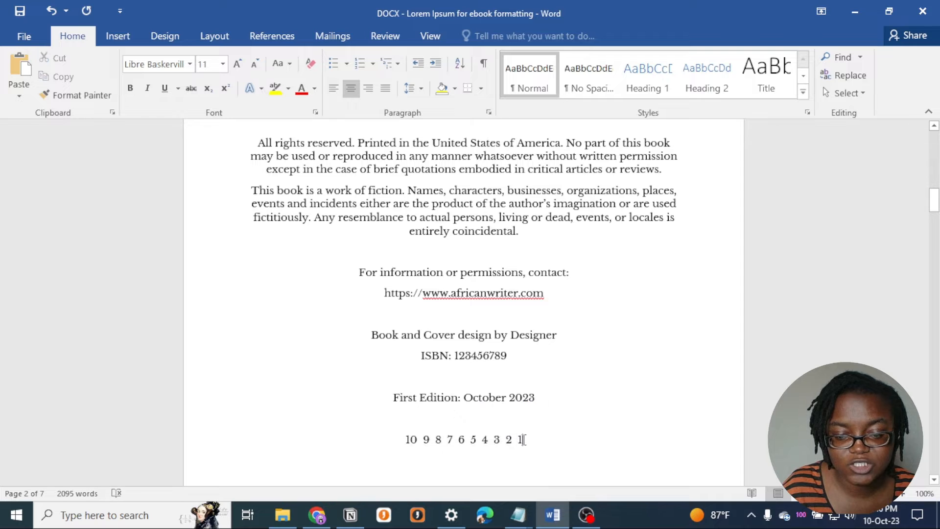
{"action": "left_click_drag", "start_coordinate": [523, 439], "coordinate": [515, 441]}
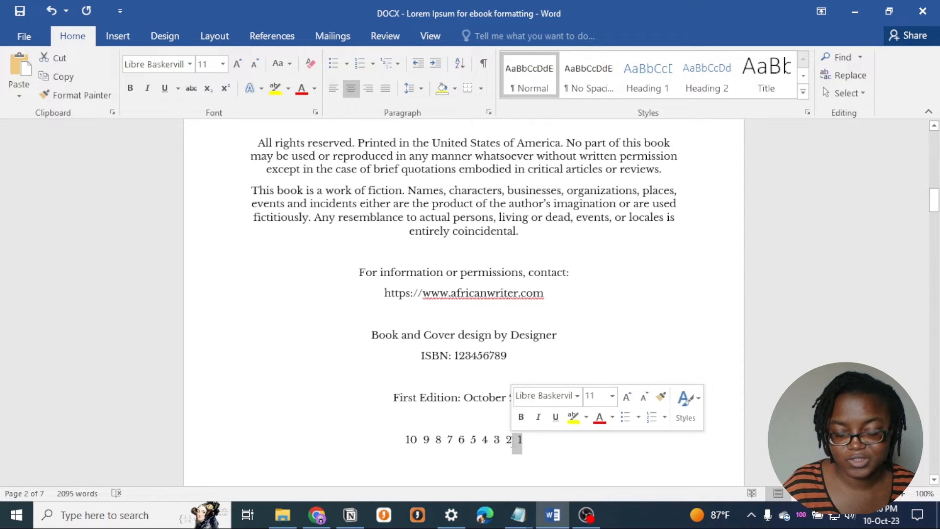
{"action": "key", "text": "BackSpace"}
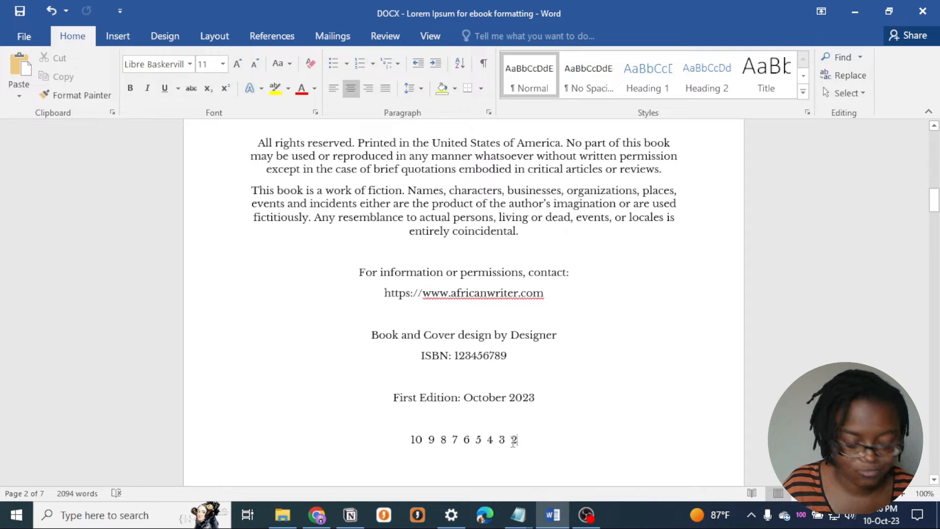
{"action": "key", "text": "ctrl+z"}
Delete the whole closing number line and the empty space left below the First Edition line
{"action": "left_click", "coordinate": [536, 440]}
{"action": "left_click_drag", "start_coordinate": [532, 439], "coordinate": [388, 438]}
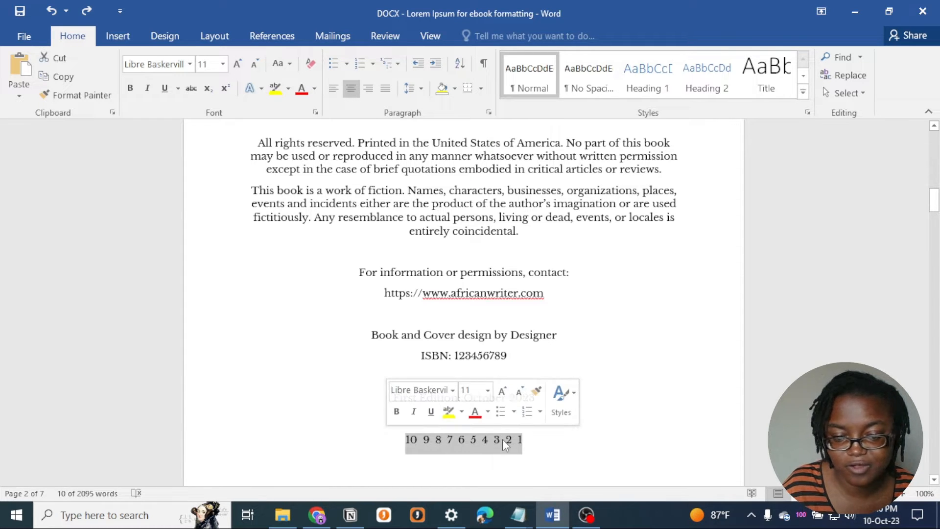
{"action": "key", "text": "BackSpace"}
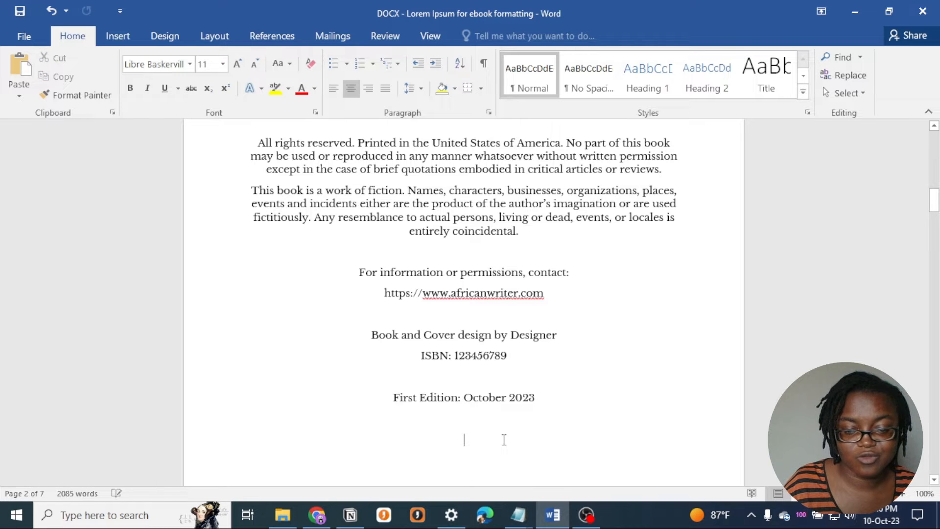
{"action": "key", "text": "ctrl+l"}
{"action": "key", "text": "BackSpace"}
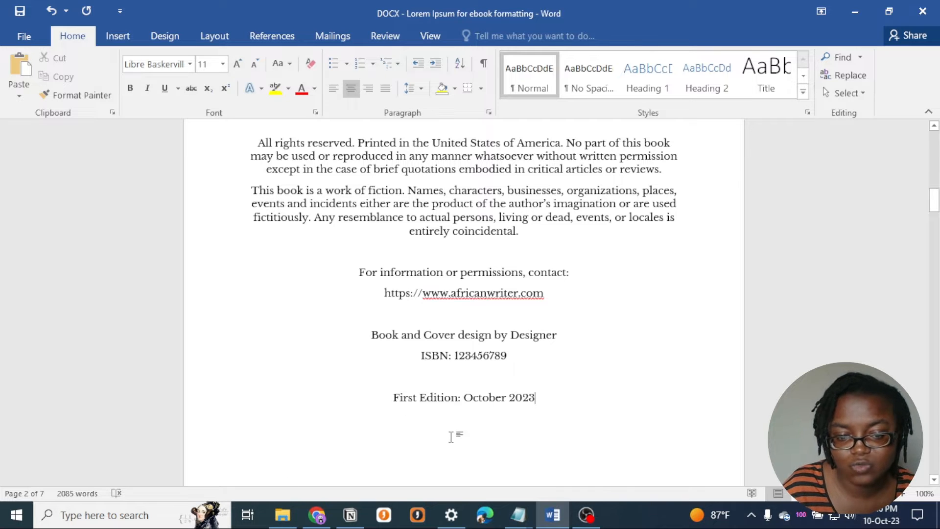
Review the edition, ISBN and designer lines on the copyright page and the start of Chapter 1
{"action": "left_click", "coordinate": [418, 403]}
{"action": "left_click_drag", "start_coordinate": [461, 395], "coordinate": [361, 399]}
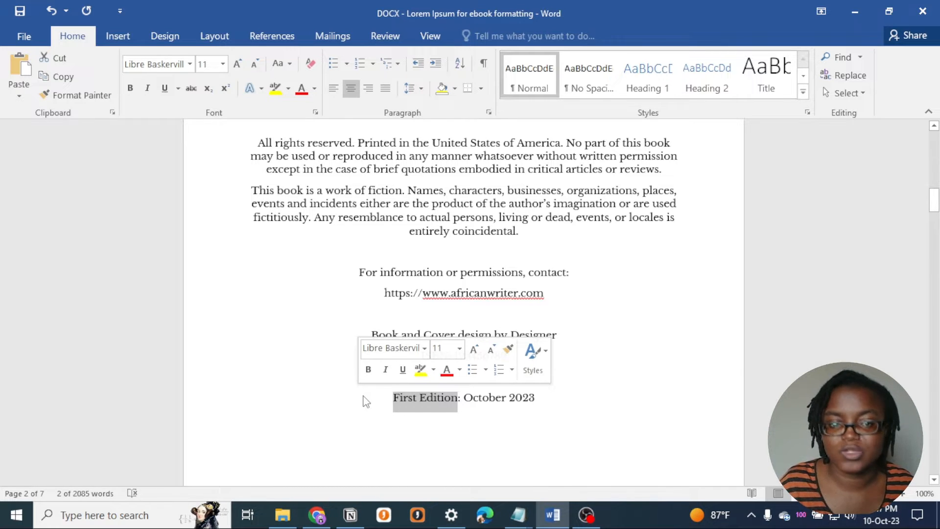
{"action": "left_click", "coordinate": [460, 378]}
{"action": "left_click_drag", "start_coordinate": [393, 397], "coordinate": [459, 402]}
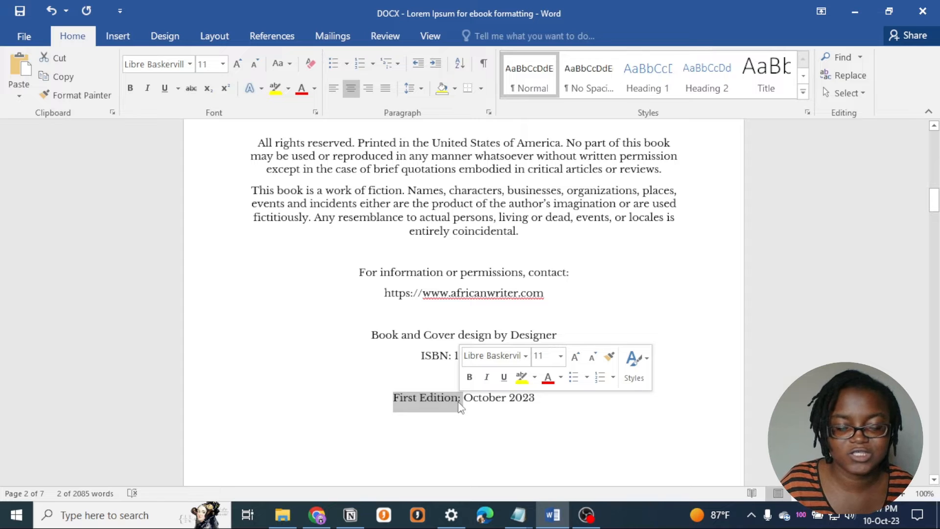
{"action": "left_click", "coordinate": [497, 405]}
{"action": "scroll", "coordinate": [531, 411], "scroll_direction": "down", "scroll_amount": 2}
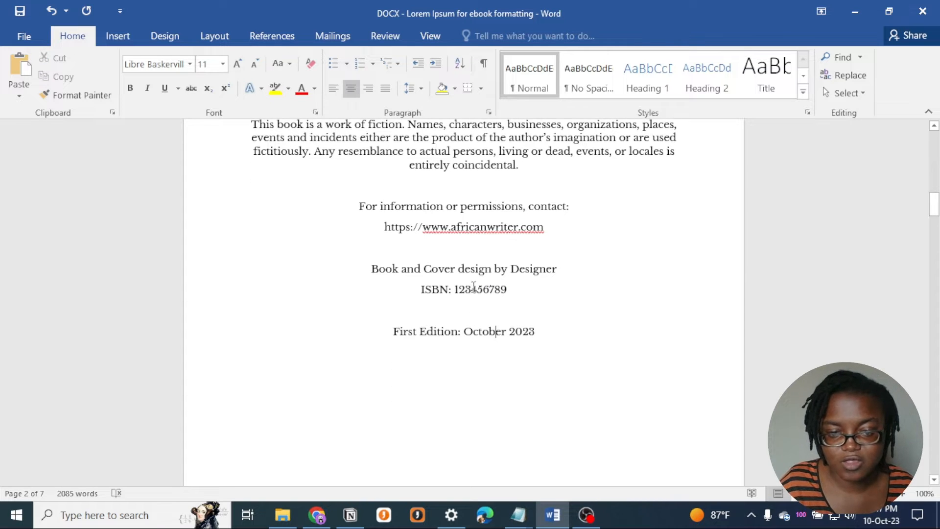
{"action": "left_click_drag", "start_coordinate": [507, 295], "coordinate": [457, 297]}
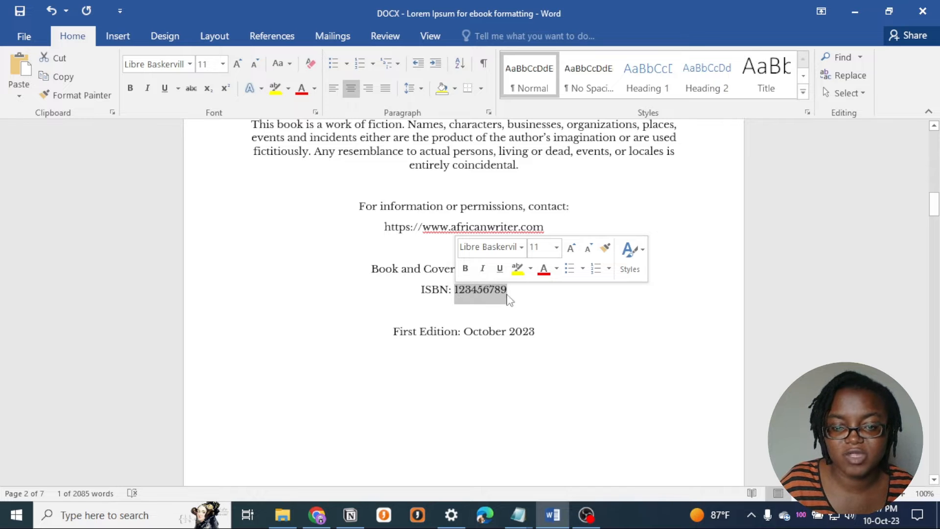
{"action": "left_click", "coordinate": [518, 295]}
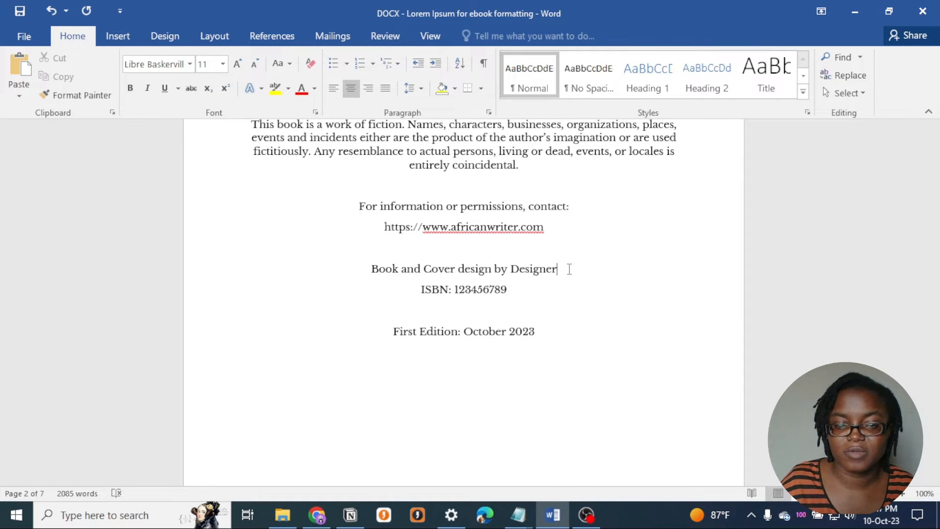
{"action": "scroll", "coordinate": [437, 284], "scroll_direction": "down", "scroll_amount": 10}
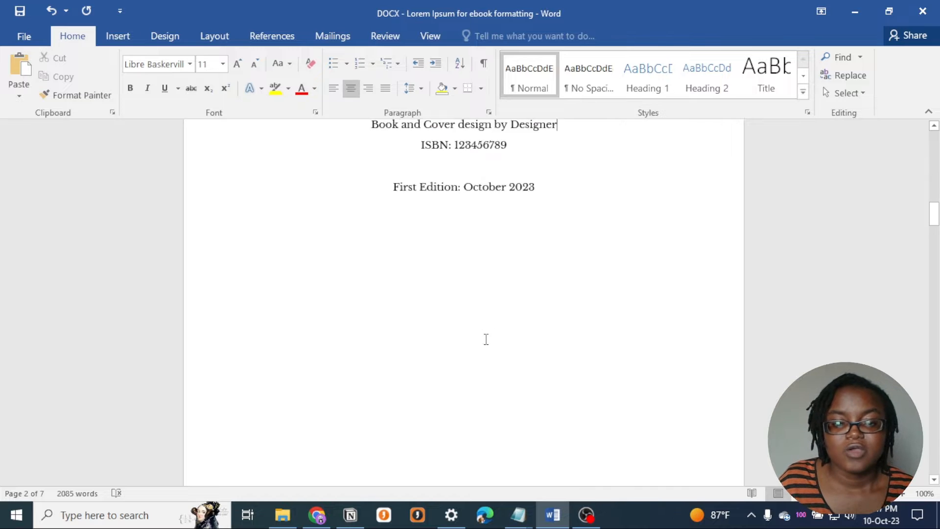
{"action": "scroll", "coordinate": [441, 359], "scroll_direction": "down", "scroll_amount": 5}
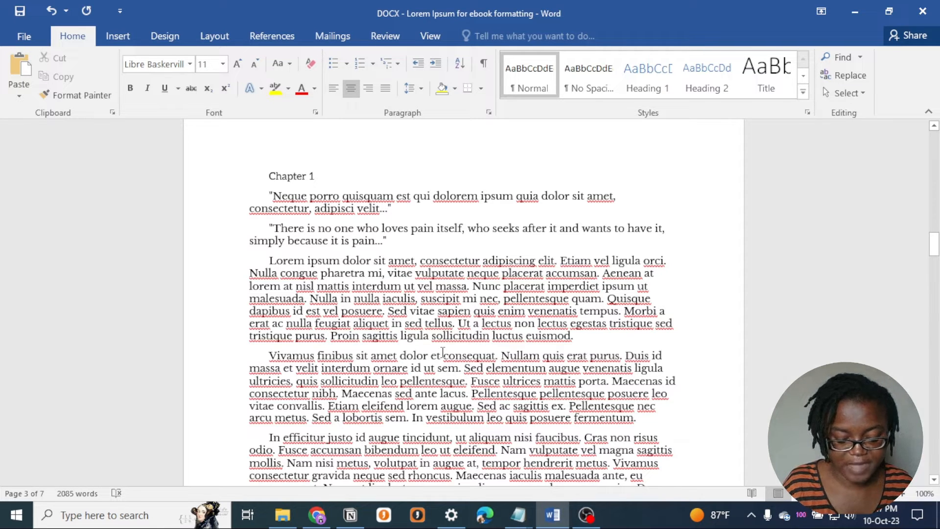
{"action": "scroll", "coordinate": [442, 351], "scroll_direction": "up", "scroll_amount": 15}
{"action": "scroll", "coordinate": [459, 337], "scroll_direction": "up", "scroll_amount": 3}
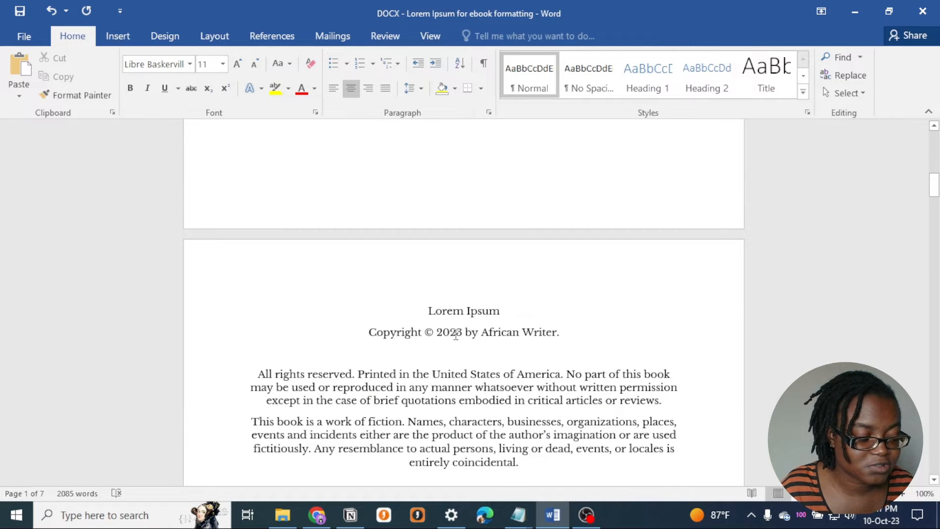
Insert a page break after the last paragraph of the manuscript to start a new page at the end
{"action": "left_click_drag", "start_coordinate": [934, 186], "coordinate": [936, 461]}
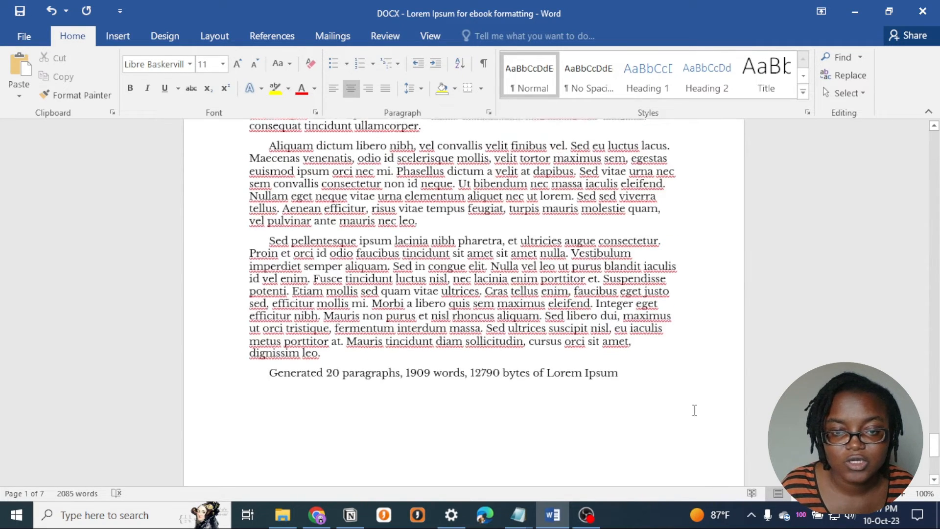
{"action": "left_click", "coordinate": [631, 381]}
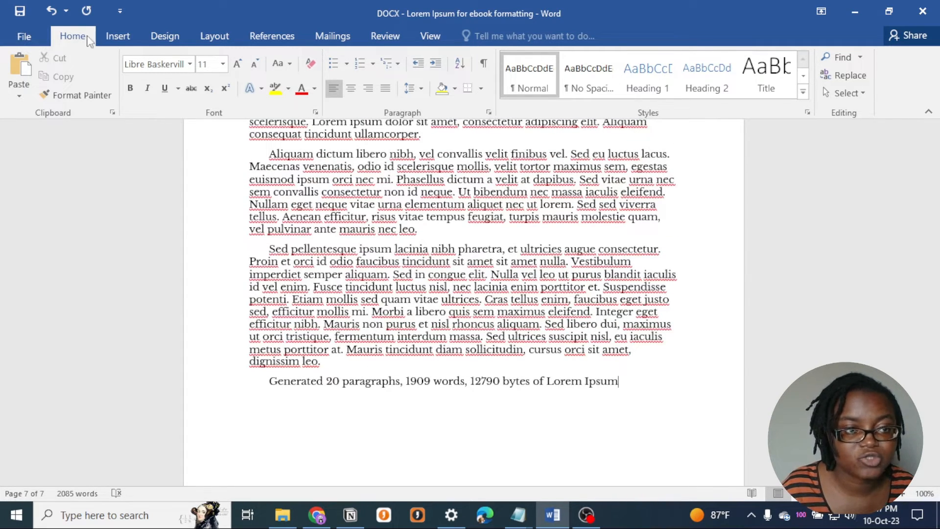
{"action": "left_click", "coordinate": [118, 36]}
{"action": "left_click", "coordinate": [39, 93]}
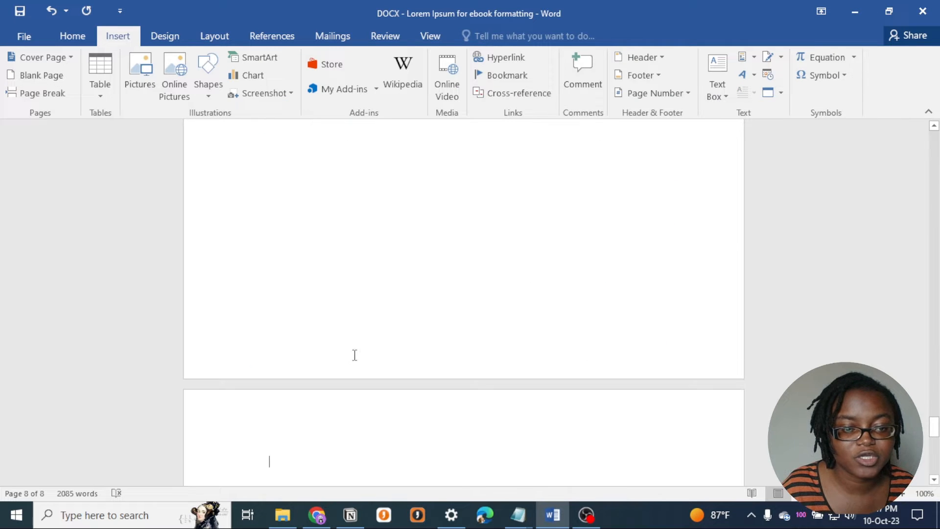
{"action": "scroll", "coordinate": [352, 353], "scroll_direction": "down", "scroll_amount": 5}
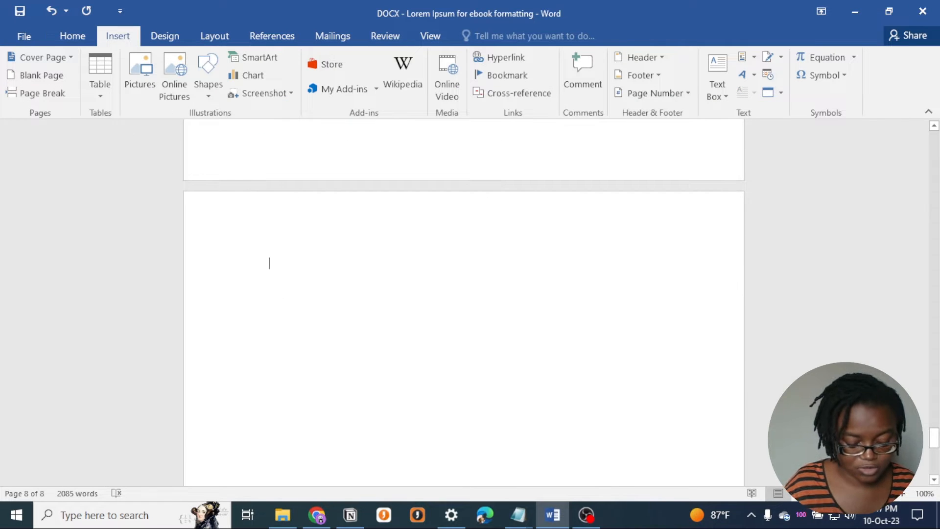
Add the title "About the Author" on the new last page and format it in Aleo at 16 pt
{"action": "type", "text": "About the Author"}
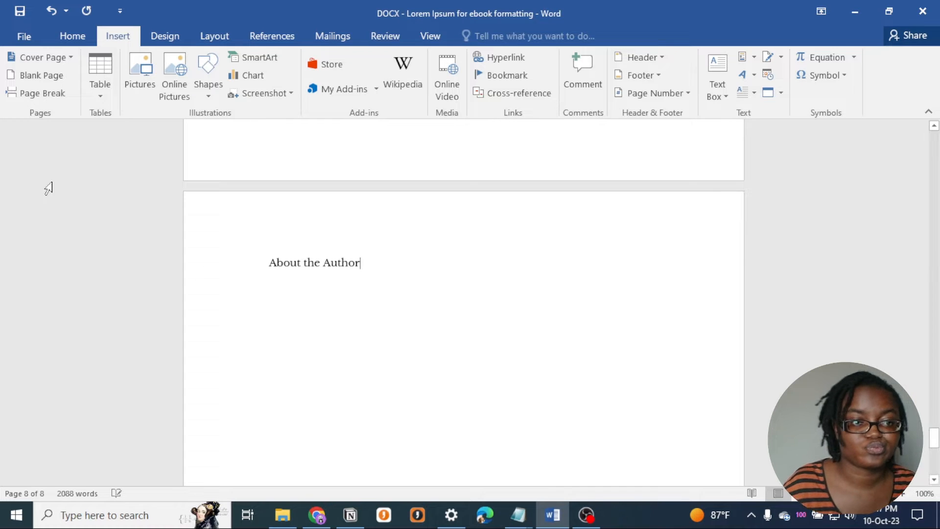
{"action": "left_click", "coordinate": [72, 36]}
{"action": "left_click_drag", "start_coordinate": [397, 260], "coordinate": [260, 262]}
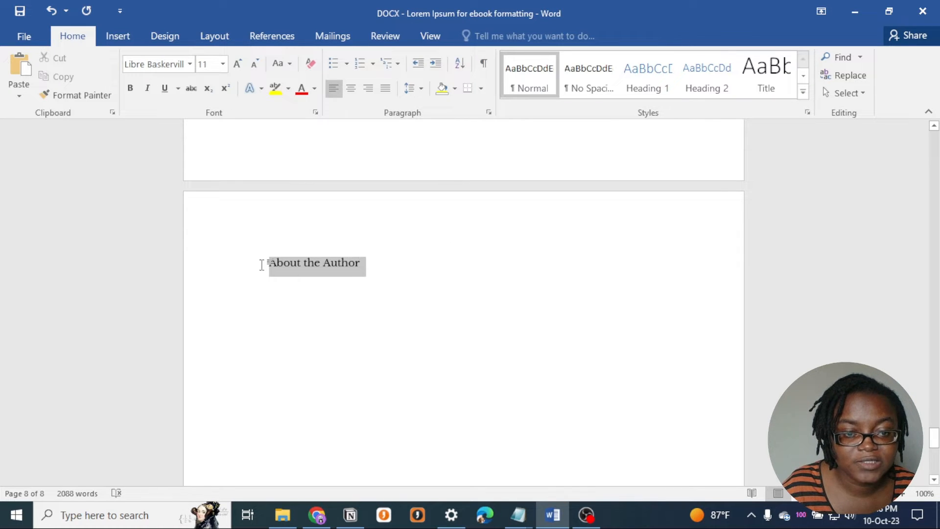
{"action": "left_click", "coordinate": [224, 64]}
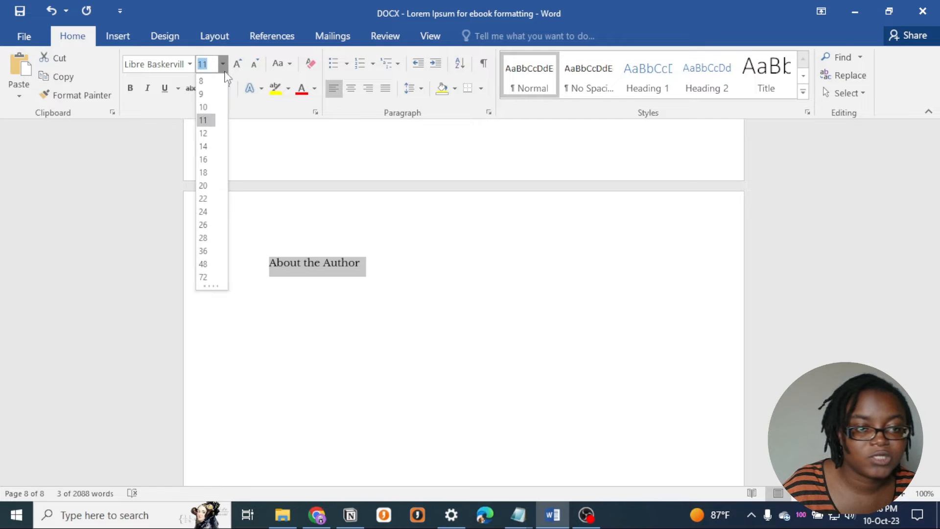
{"action": "left_click", "coordinate": [205, 173]}
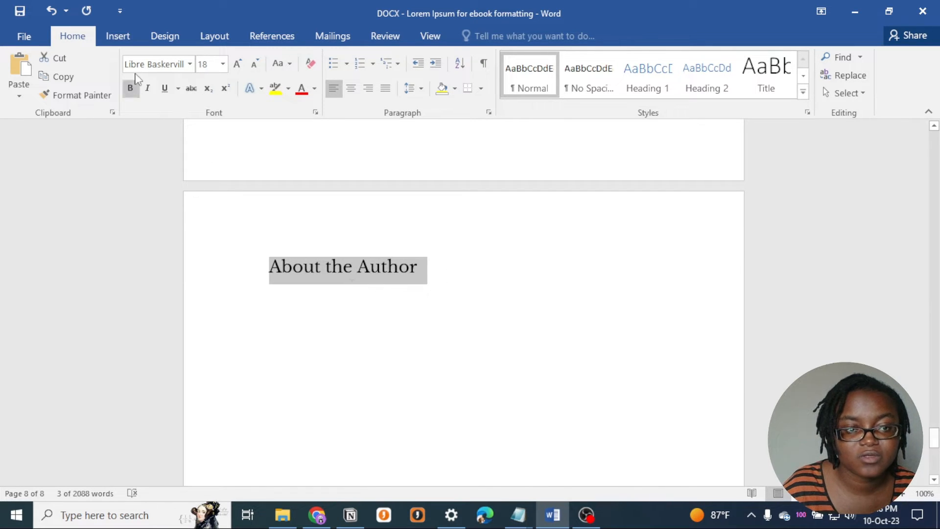
{"action": "left_click", "coordinate": [223, 64]}
{"action": "left_click", "coordinate": [203, 170]}
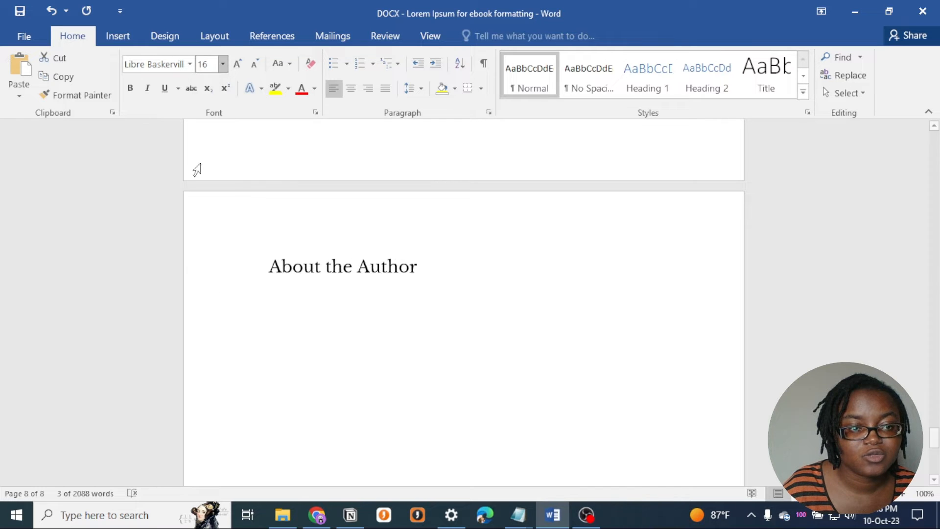
{"action": "left_click", "coordinate": [189, 65]}
{"action": "left_click", "coordinate": [175, 175]}
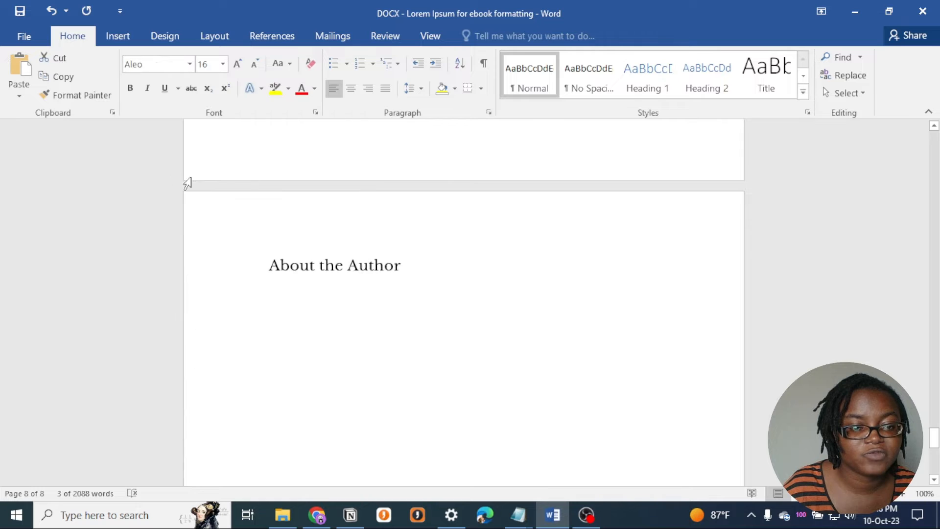
Add the line "The author is green…" below the title in Libre Baskerville at 12 pt
{"action": "left_click", "coordinate": [407, 270]}
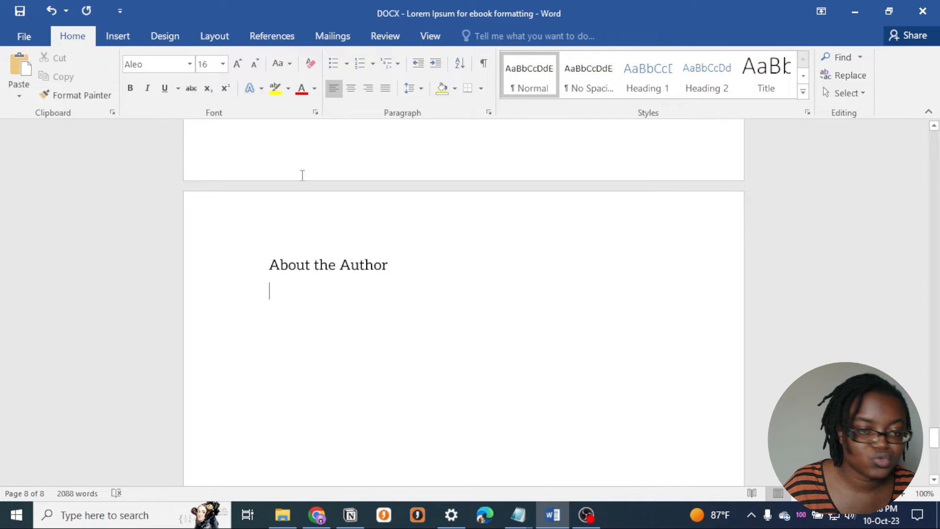
{"action": "left_click", "coordinate": [126, 38]}
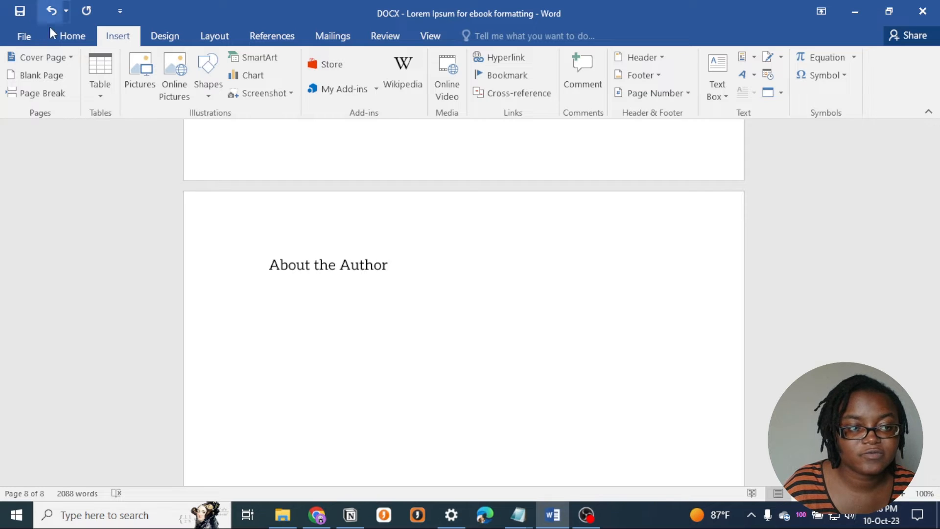
{"action": "left_click", "coordinate": [55, 38]}
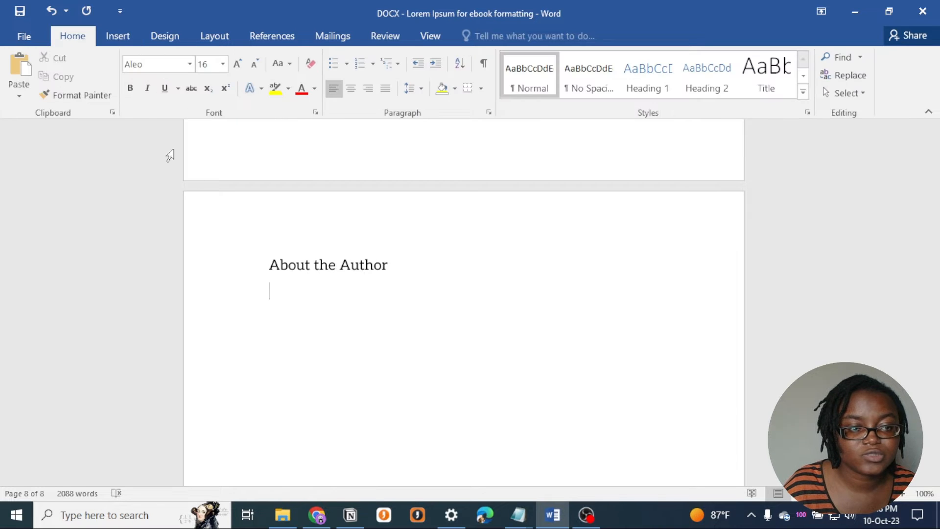
{"action": "left_click", "coordinate": [190, 64]}
{"action": "left_click", "coordinate": [199, 173]}
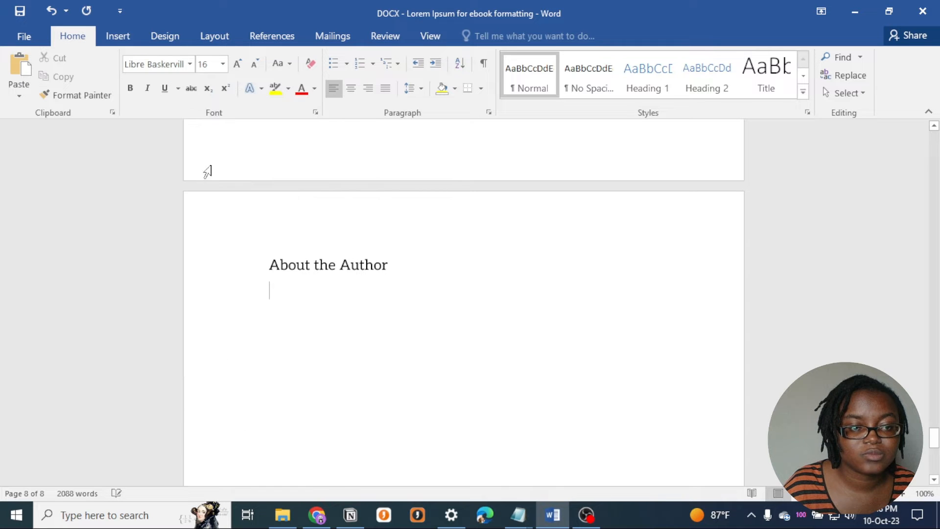
{"action": "left_click", "coordinate": [222, 64]}
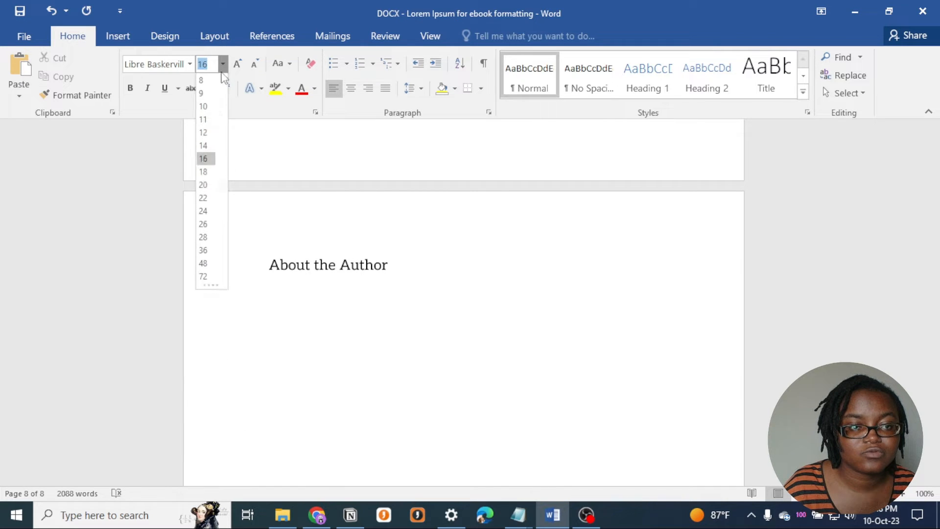
{"action": "left_click", "coordinate": [203, 132]}
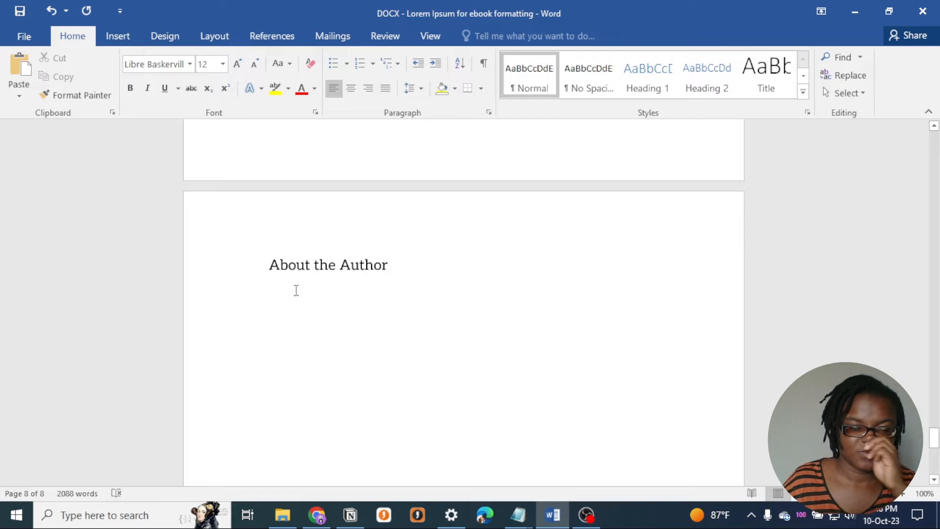
{"action": "type", "text": "The s"}
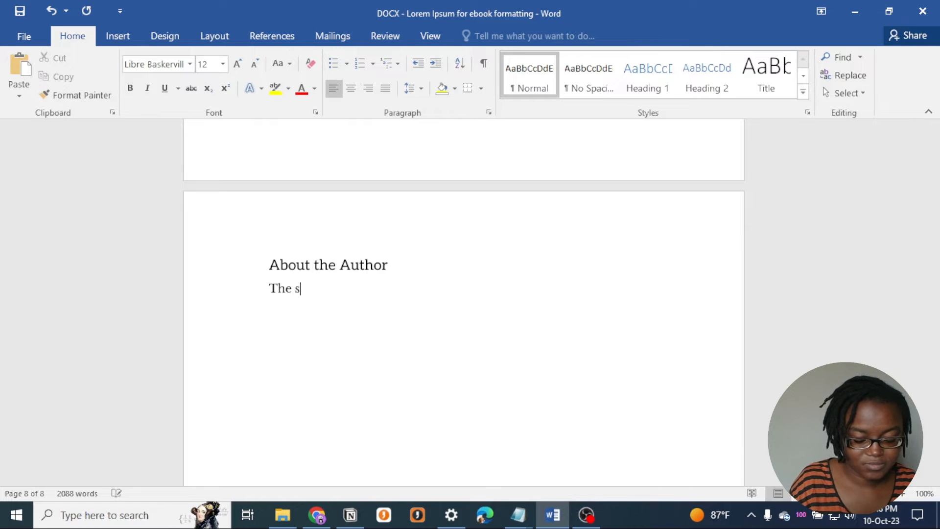
{"action": "key", "text": "BackSpace"}
{"action": "type", "text": "author is green…"}
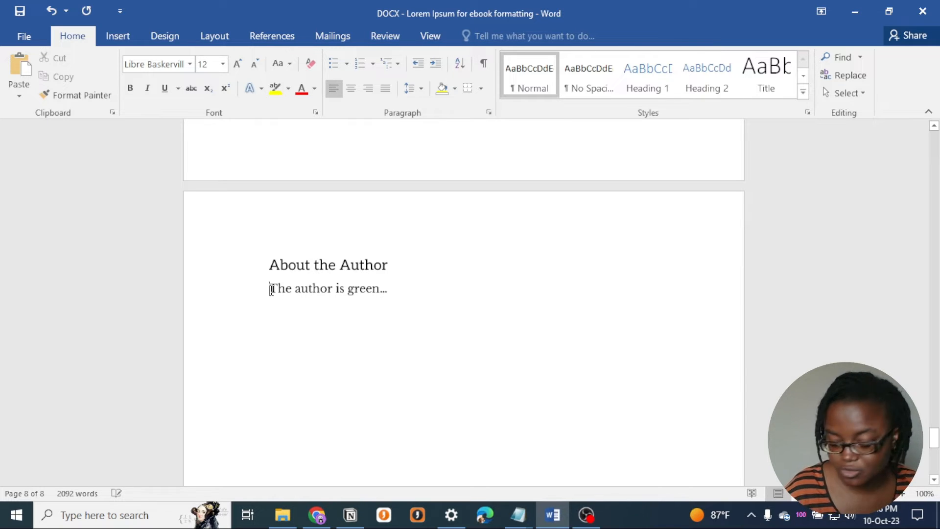
Insert the picture "channels4_profile (1)" from Downloads on a new line between the title and the author text
{"action": "key", "text": "Return"}
{"action": "left_click", "coordinate": [306, 268]}
{"action": "left_click", "coordinate": [318, 289]}
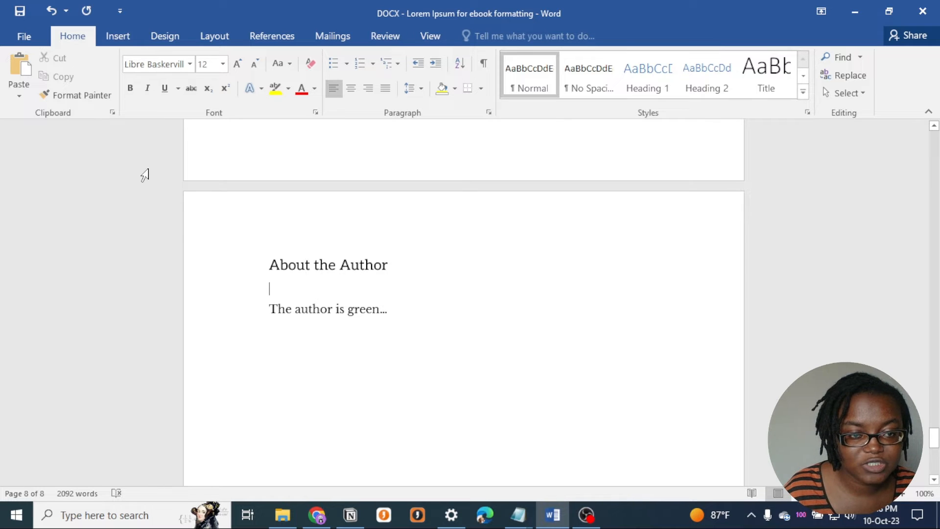
{"action": "left_click", "coordinate": [118, 36]}
{"action": "left_click", "coordinate": [141, 83]}
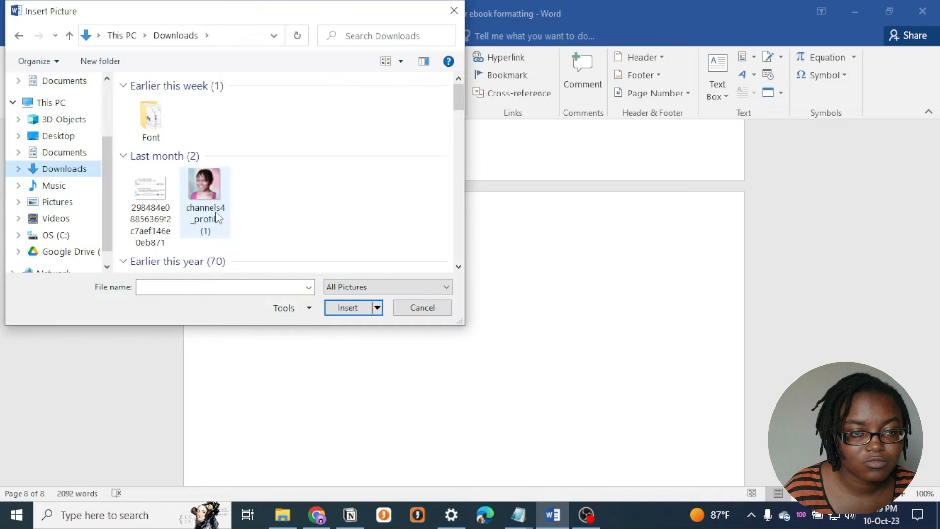
{"action": "left_click", "coordinate": [220, 218]}
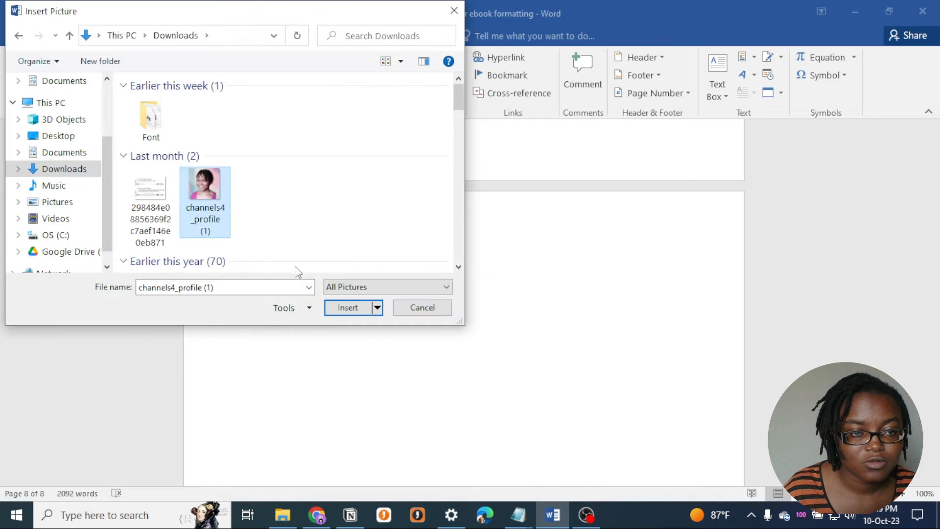
{"action": "left_click", "coordinate": [346, 307]}
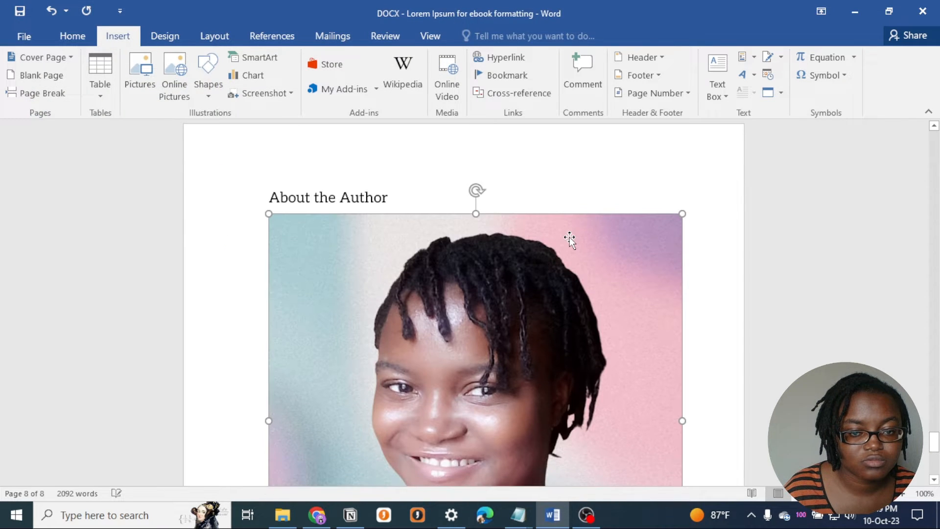
Scale the author photo down proportionally to about 3.1 inches square
{"action": "scroll", "coordinate": [565, 293], "scroll_direction": "down", "scroll_amount": 5}
{"action": "left_click_drag", "start_coordinate": [680, 295], "coordinate": [572, 185]}
{"action": "scroll", "coordinate": [649, 273], "scroll_direction": "up", "scroll_amount": 9}
{"action": "scroll", "coordinate": [647, 300], "scroll_direction": "down", "scroll_amount": 4}
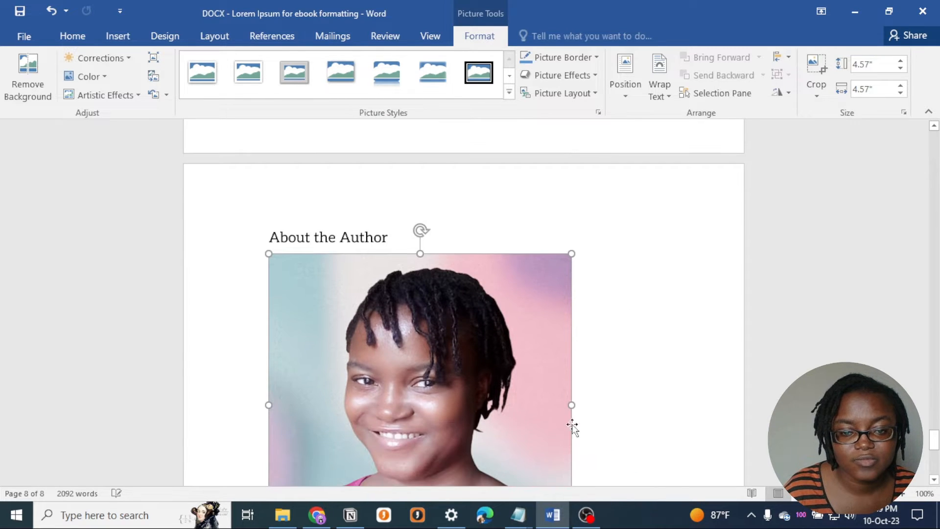
{"action": "left_click_drag", "start_coordinate": [572, 424], "coordinate": [475, 326]}
{"action": "scroll", "coordinate": [566, 311], "scroll_direction": "up", "scroll_amount": 4}
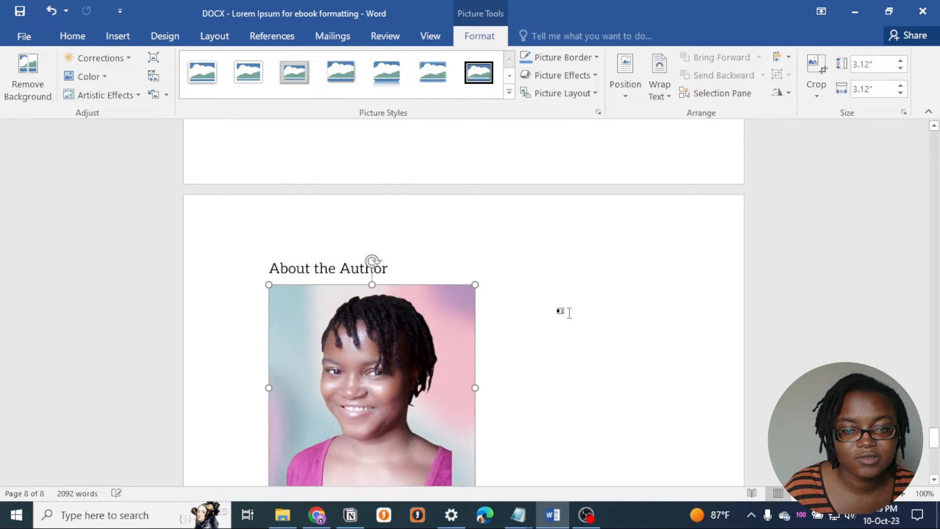
Center the author photo on the page and shrink it slightly more, keeping its proportions
{"action": "left_click", "coordinate": [63, 36]}
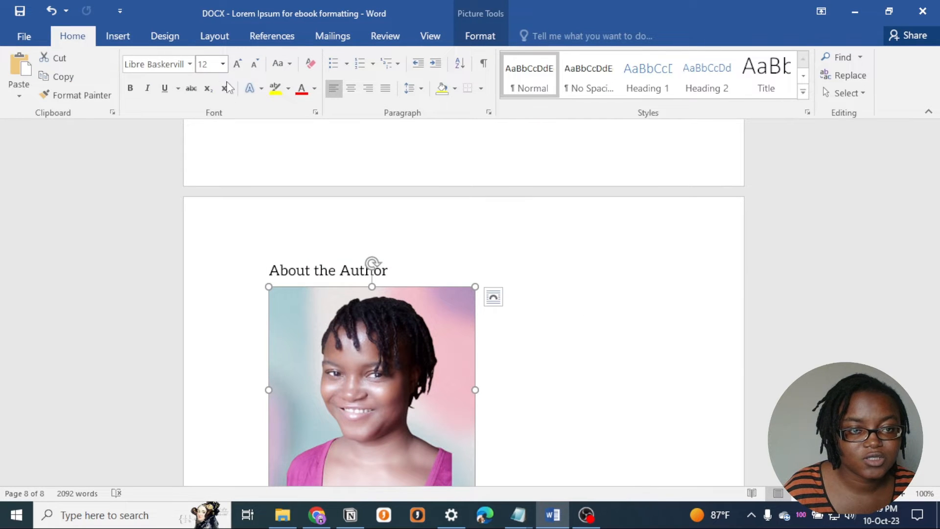
{"action": "left_click", "coordinate": [351, 88]}
{"action": "scroll", "coordinate": [599, 323], "scroll_direction": "down", "scroll_amount": 4}
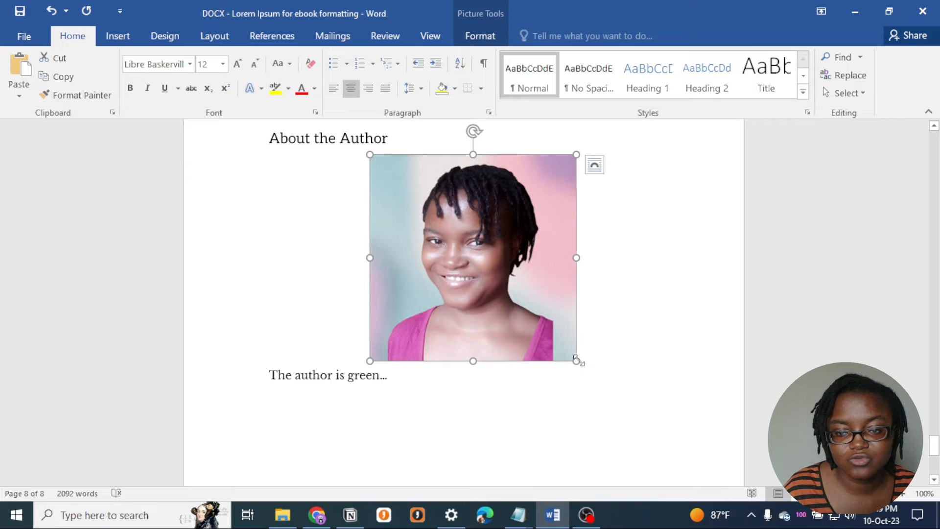
{"action": "left_click_drag", "start_coordinate": [573, 326], "coordinate": [557, 319]}
{"action": "left_click", "coordinate": [640, 235]}
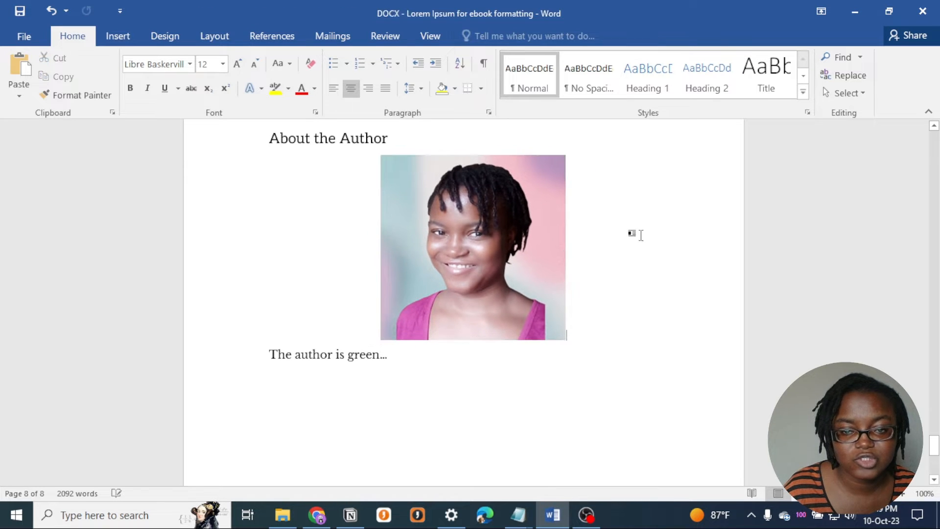
Center the line "The author is green…" under the photo
{"action": "left_click", "coordinate": [366, 141]}
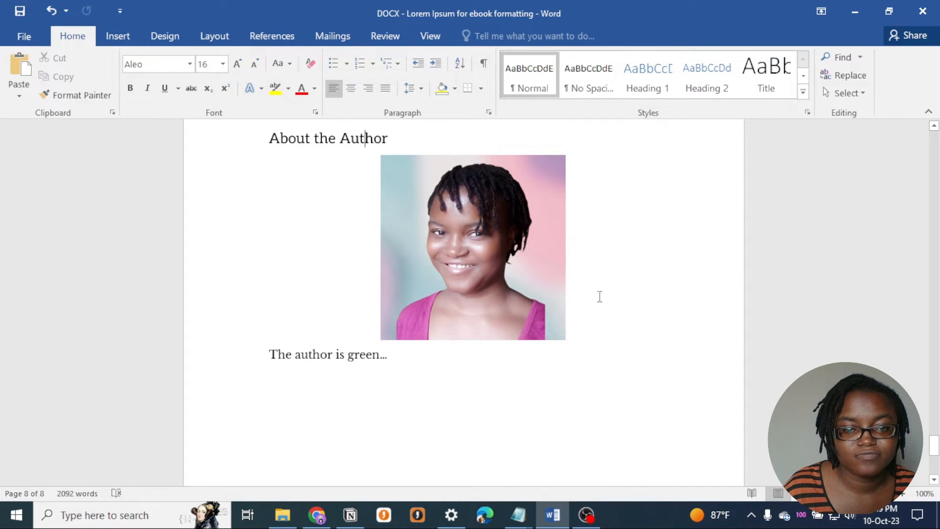
{"action": "left_click_drag", "start_coordinate": [379, 359], "coordinate": [229, 359]}
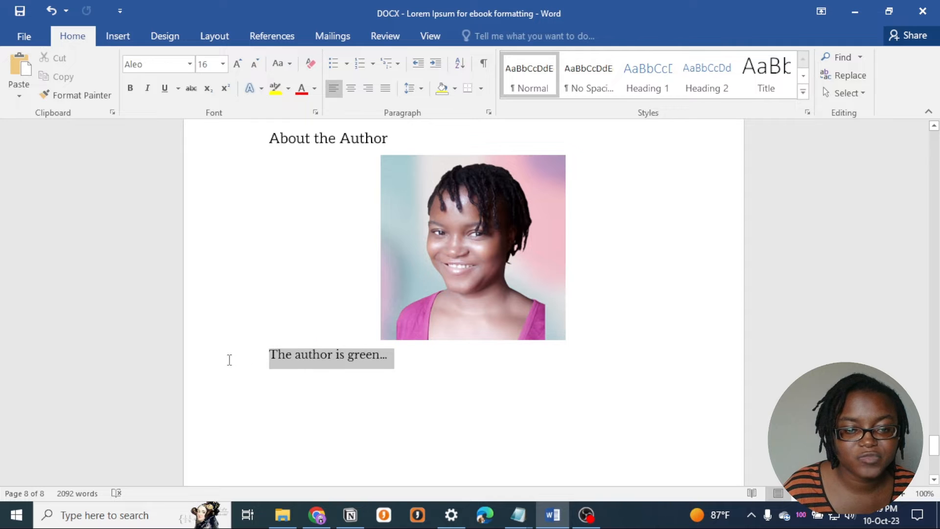
{"action": "left_click", "coordinate": [353, 90]}
{"action": "left_click", "coordinate": [550, 360]}
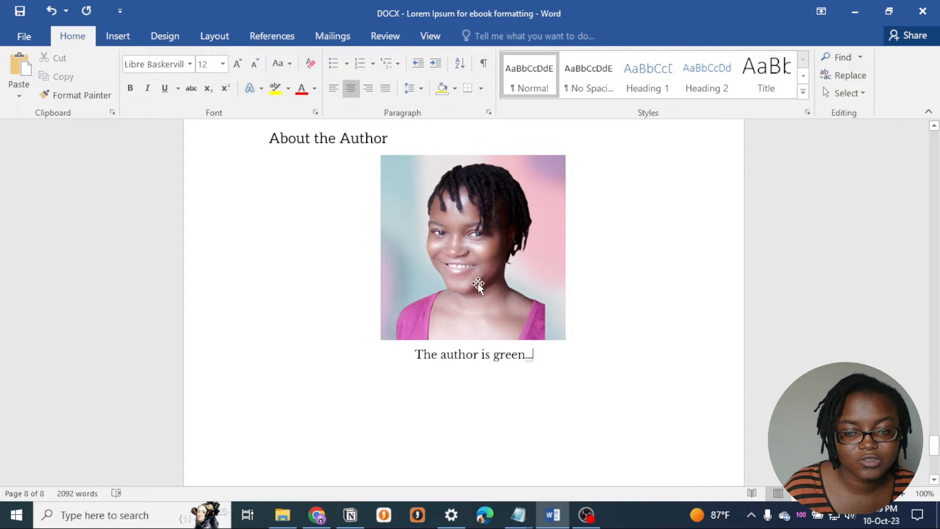
Apply the Heading 1 style to the "About the Author" title
{"action": "scroll", "coordinate": [642, 250], "scroll_direction": "up", "scroll_amount": 5}
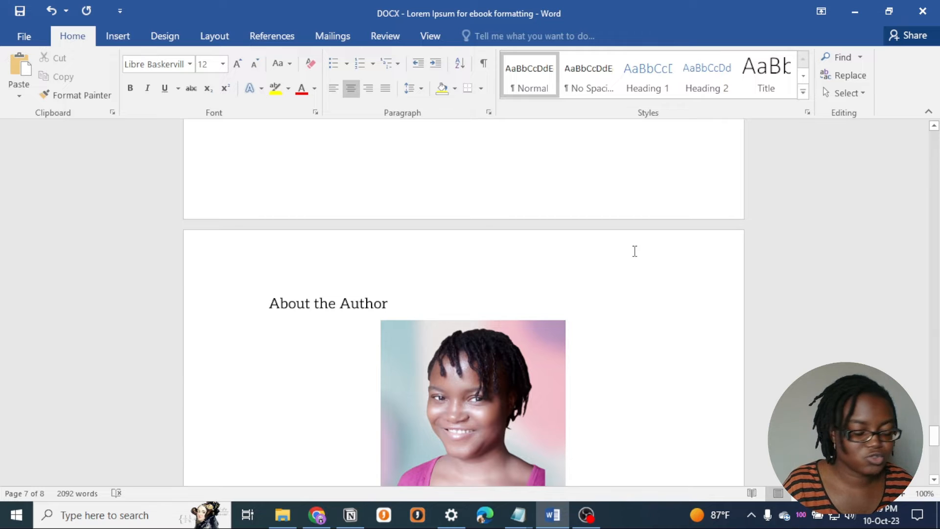
{"action": "left_click", "coordinate": [384, 304]}
{"action": "left_click", "coordinate": [243, 301]}
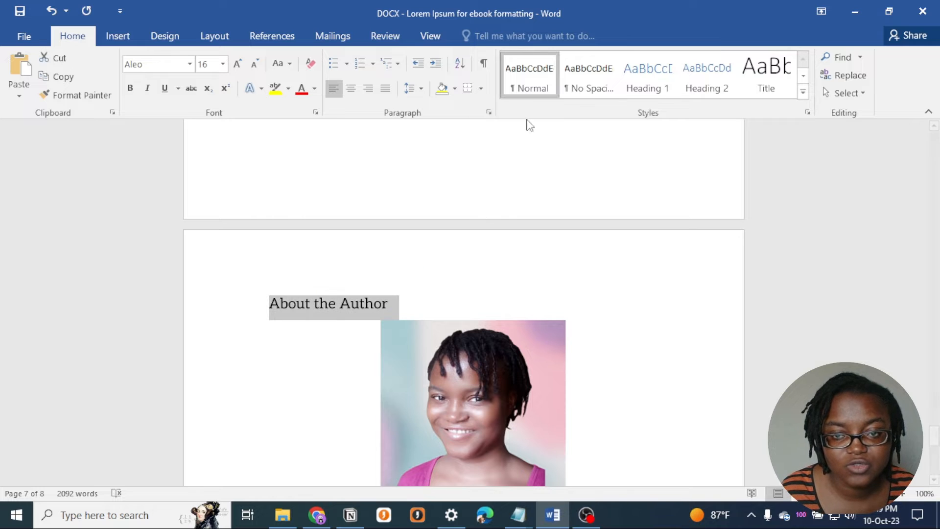
{"action": "left_click", "coordinate": [406, 305]}
{"action": "left_click_drag", "start_coordinate": [406, 305], "coordinate": [269, 304]}
{"action": "left_click", "coordinate": [651, 90]}
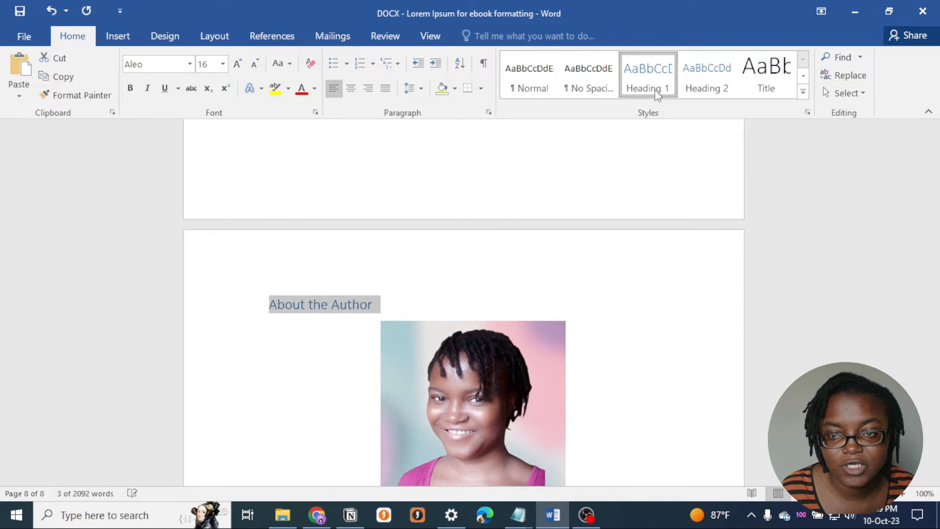
Center the "About the Author" heading and set its font to Aleo
{"action": "left_click", "coordinate": [400, 308]}
{"action": "left_click_drag", "start_coordinate": [382, 304], "coordinate": [176, 305]}
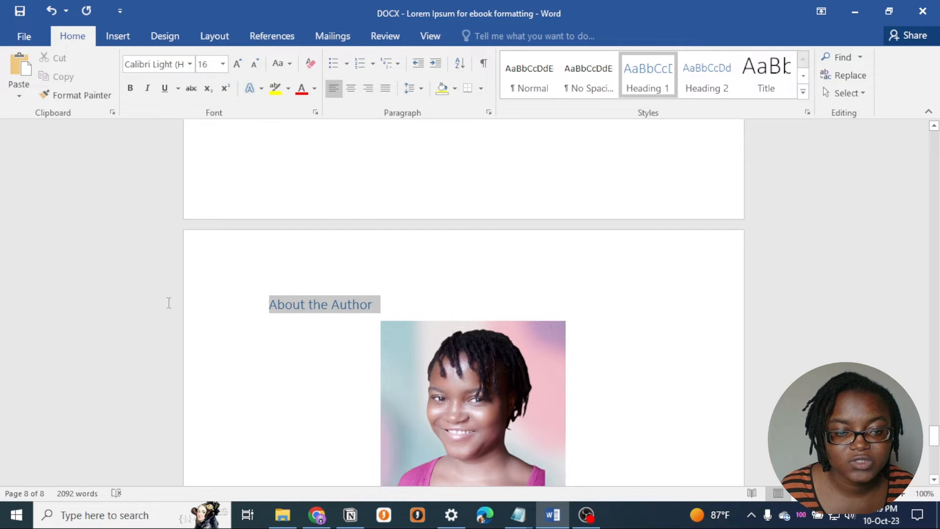
{"action": "left_click", "coordinate": [351, 88]}
{"action": "left_click", "coordinate": [542, 306]}
{"action": "triple_click", "coordinate": [459, 301]}
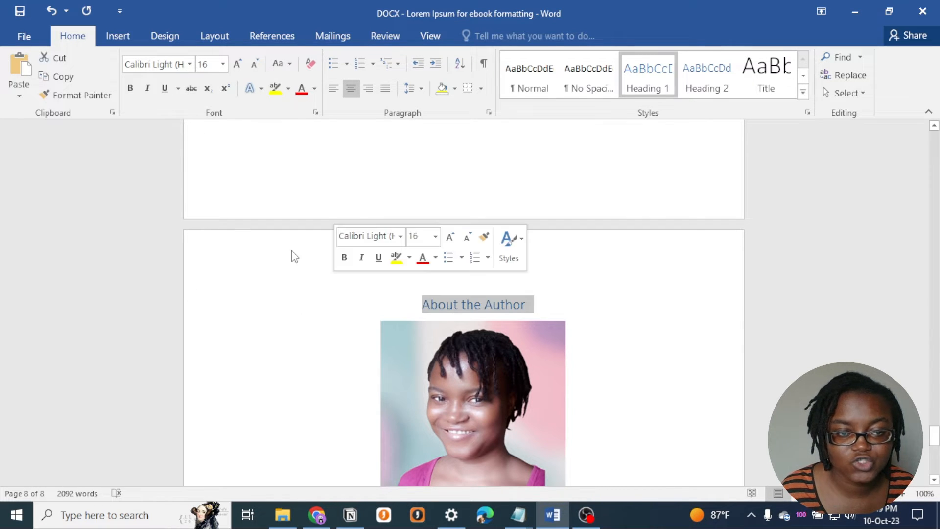
{"action": "left_click", "coordinate": [189, 64]}
{"action": "left_click", "coordinate": [169, 176]}
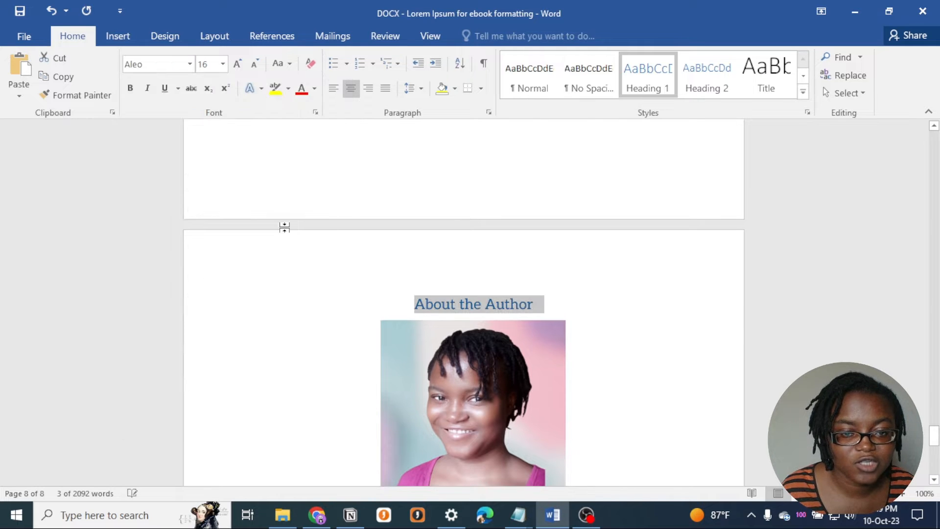
{"action": "left_click", "coordinate": [577, 316]}
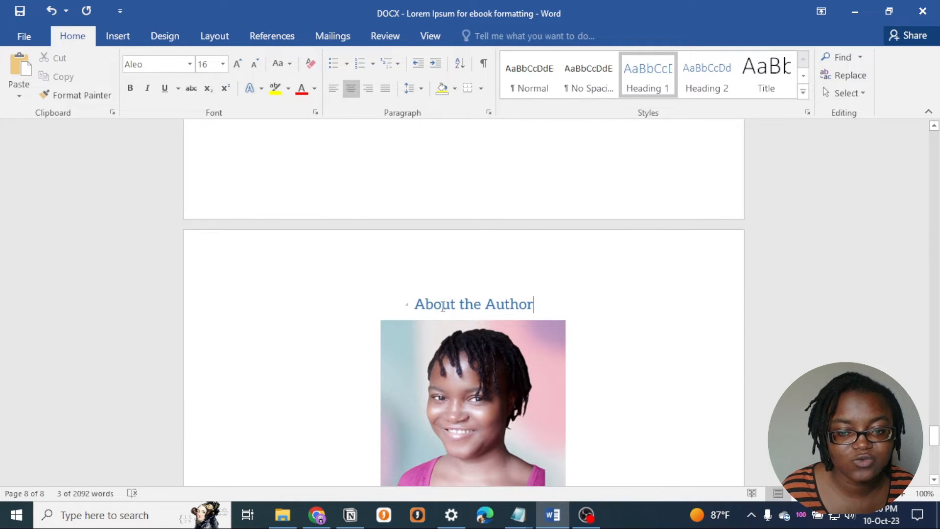
Modify the Heading 1 style to use the Aleo font
{"action": "left_click_drag", "start_coordinate": [541, 304], "coordinate": [371, 304]}
{"action": "left_click", "coordinate": [543, 307]}
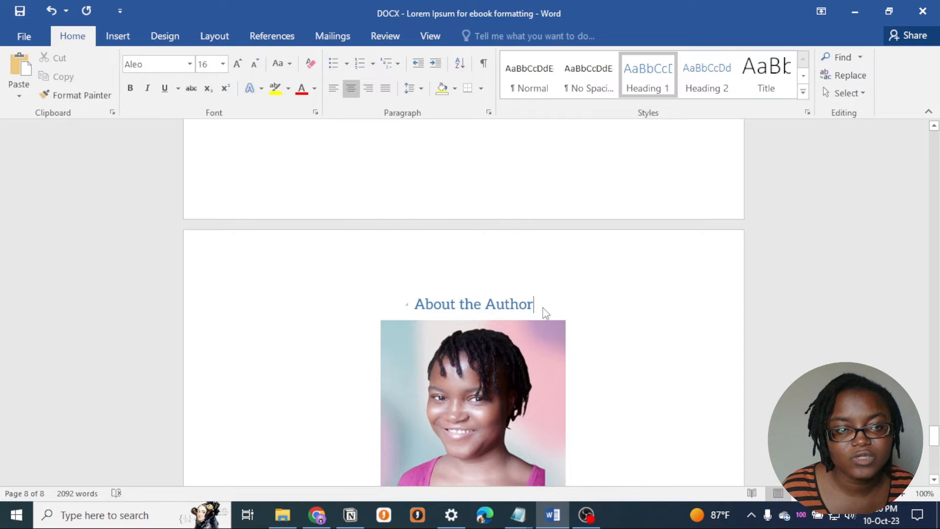
{"action": "right_click", "coordinate": [665, 80]}
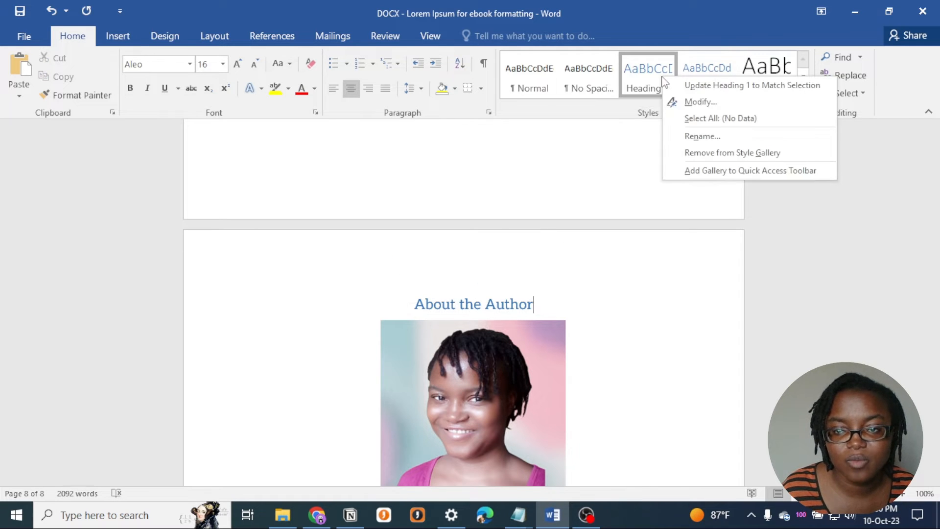
{"action": "left_click", "coordinate": [684, 106]}
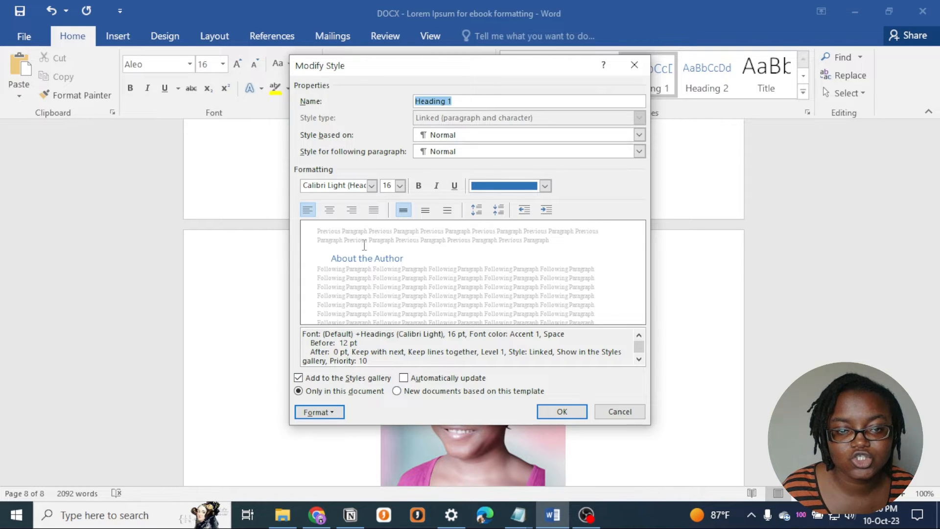
{"action": "left_click", "coordinate": [372, 186]}
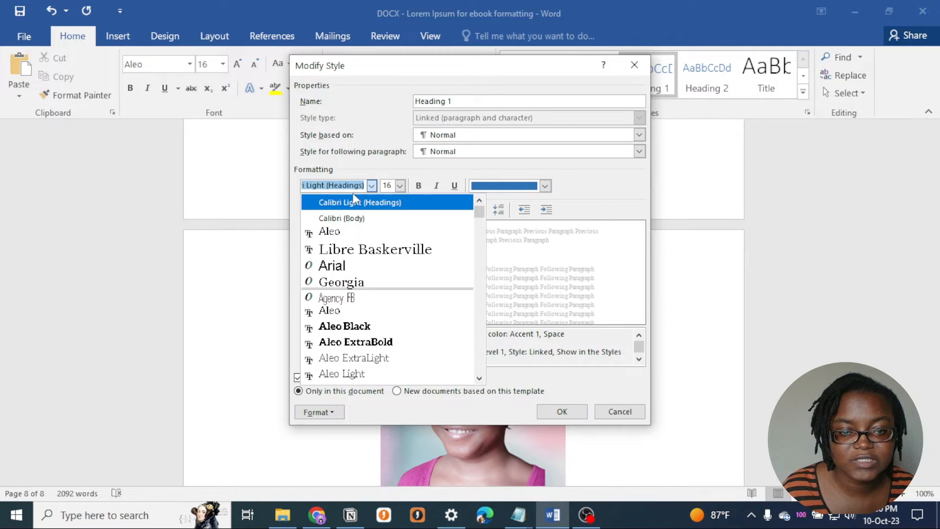
{"action": "left_click", "coordinate": [337, 312]}
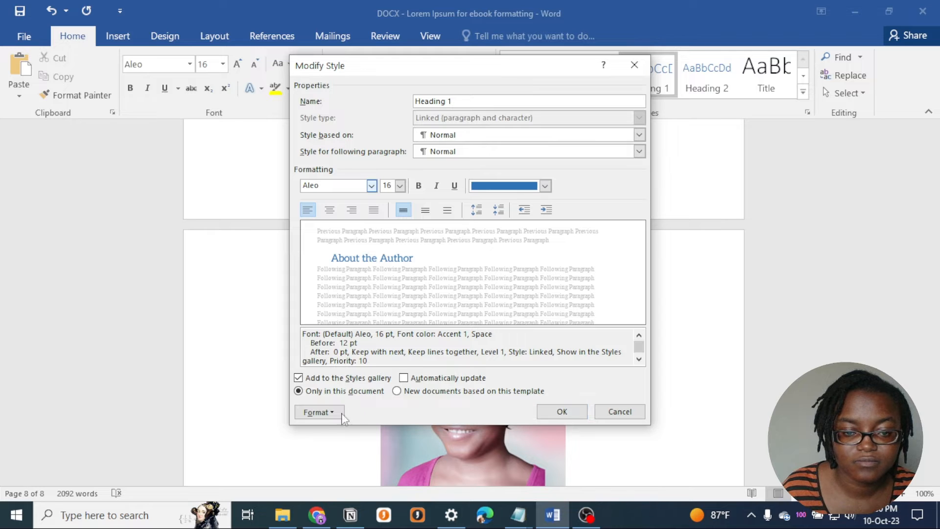
Set the Heading 1 style's paragraph spacing after to 10 pt
{"action": "left_click", "coordinate": [328, 412]}
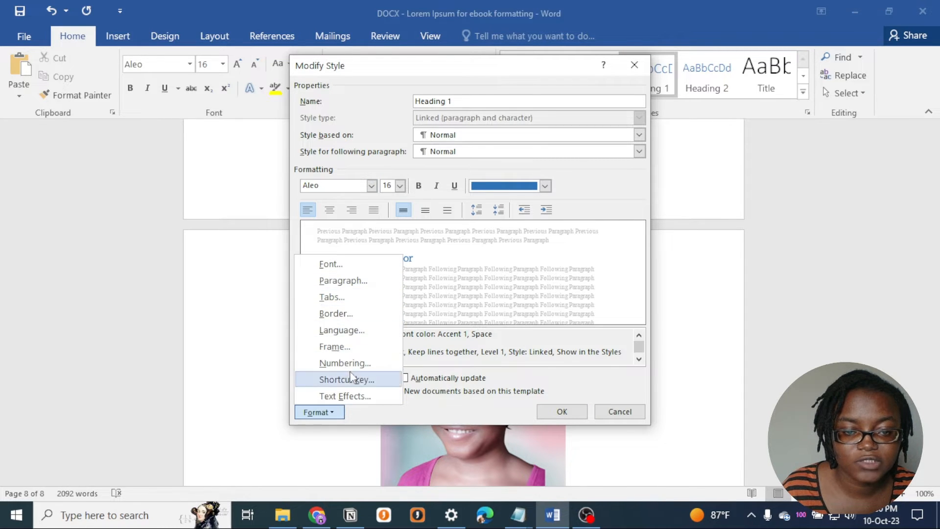
{"action": "left_click", "coordinate": [342, 282]}
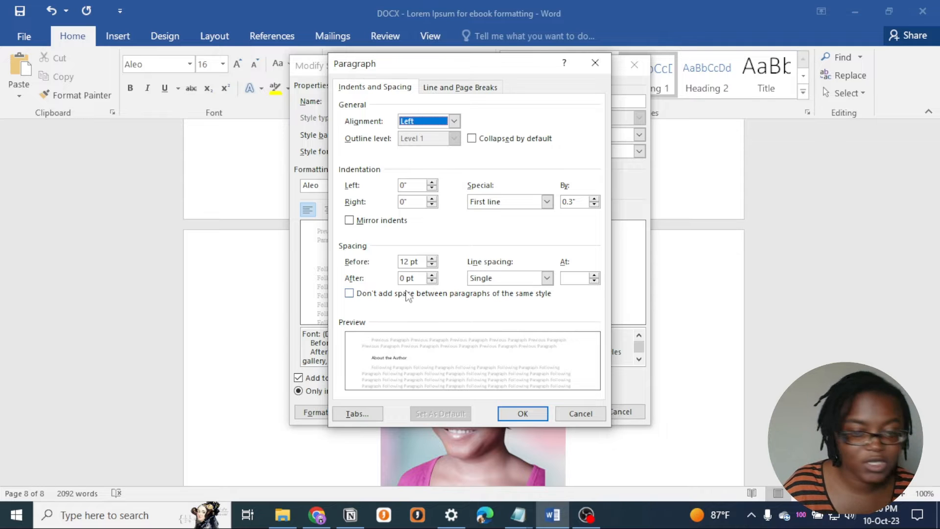
{"action": "left_click", "coordinate": [406, 278]}
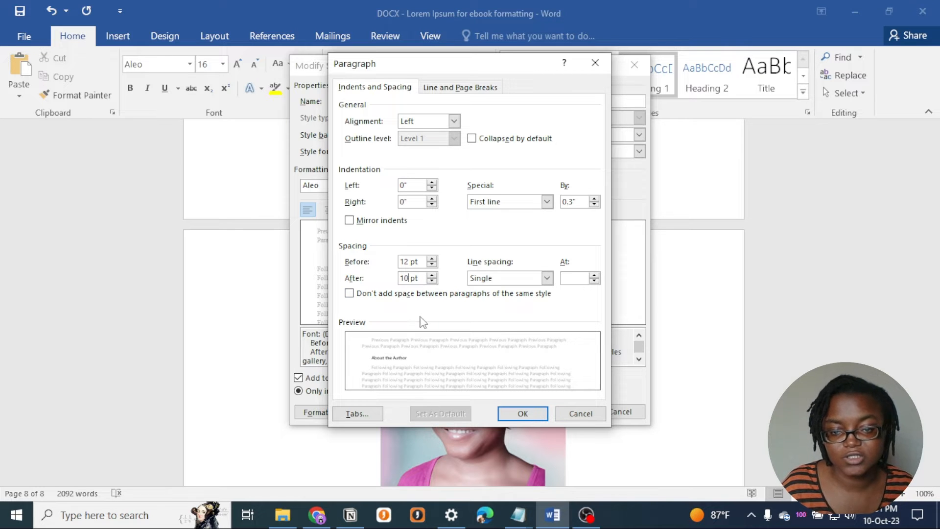
{"action": "left_click", "coordinate": [521, 411]}
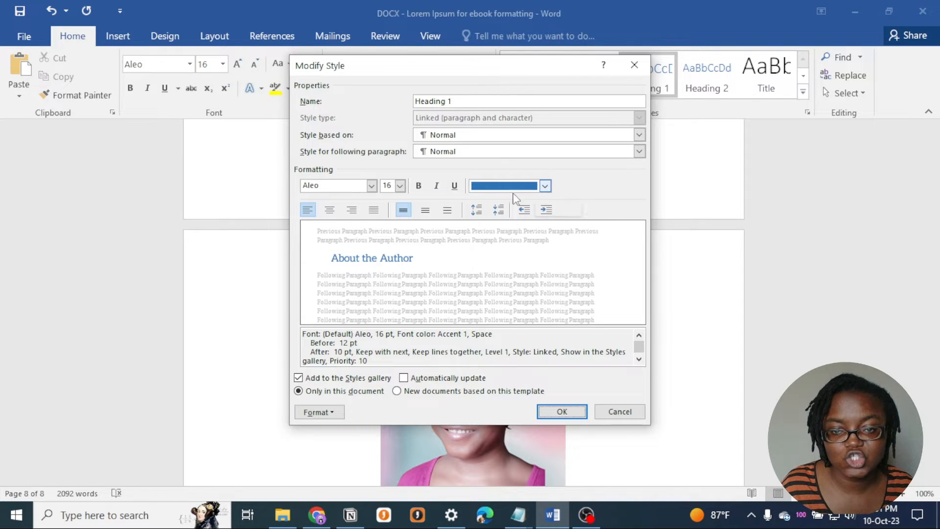
Set the Heading 1 style's font color to black (Text 1) and save the style changes
{"action": "left_click", "coordinate": [549, 189]}
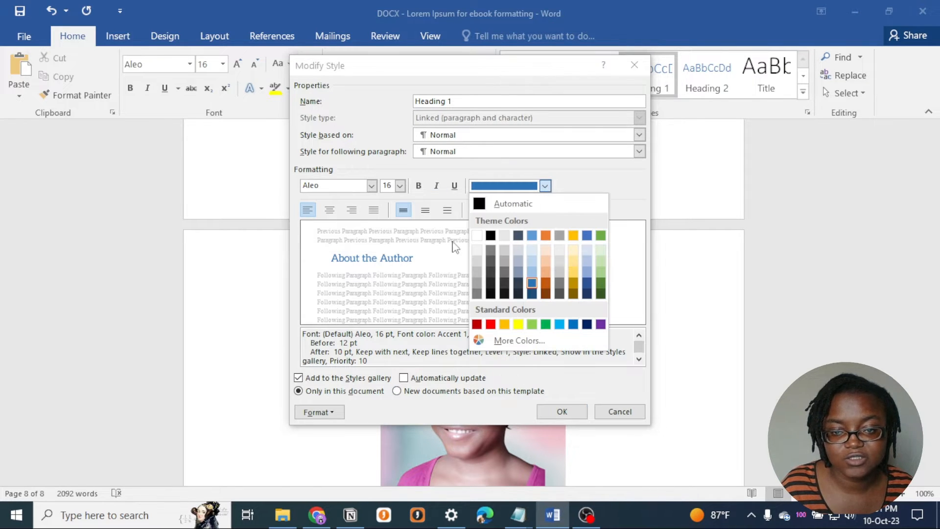
{"action": "left_click", "coordinate": [489, 237]}
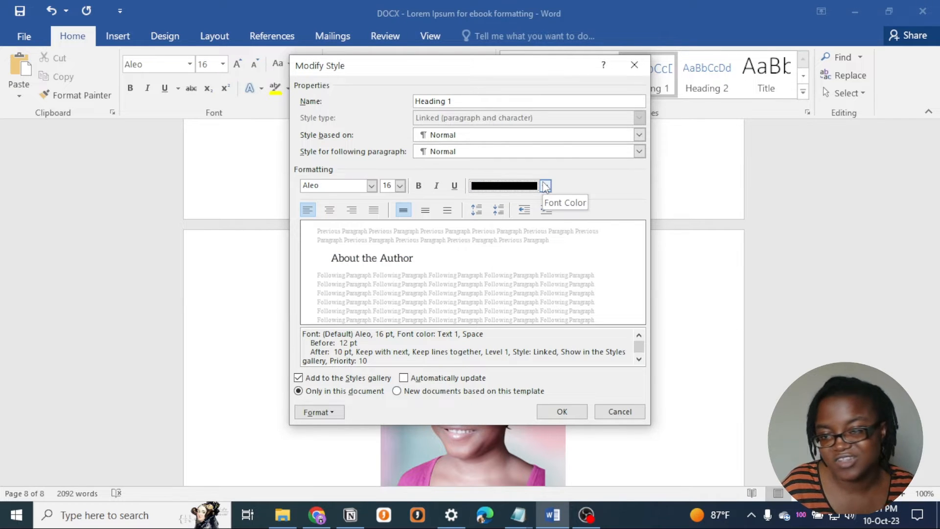
{"action": "left_click", "coordinate": [561, 410]}
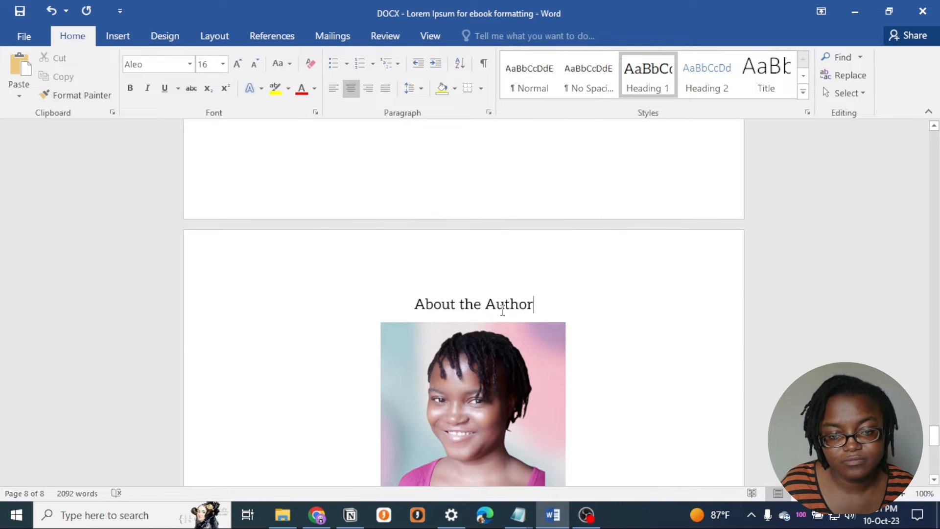
Apply the Heading 1 style to the "Chapter 5" title
{"action": "scroll", "coordinate": [453, 321], "scroll_direction": "up", "scroll_amount": 15}
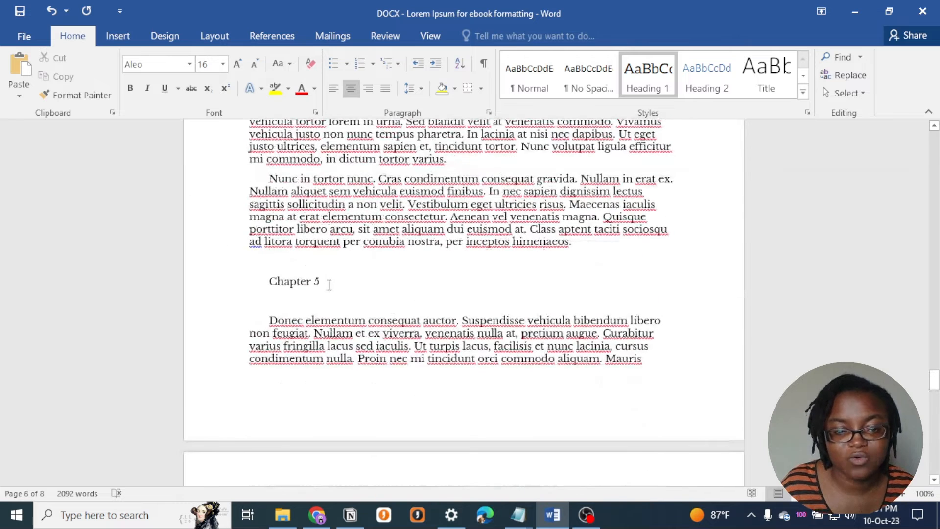
{"action": "left_click_drag", "start_coordinate": [328, 281], "coordinate": [250, 281]}
{"action": "left_click", "coordinate": [654, 89]}
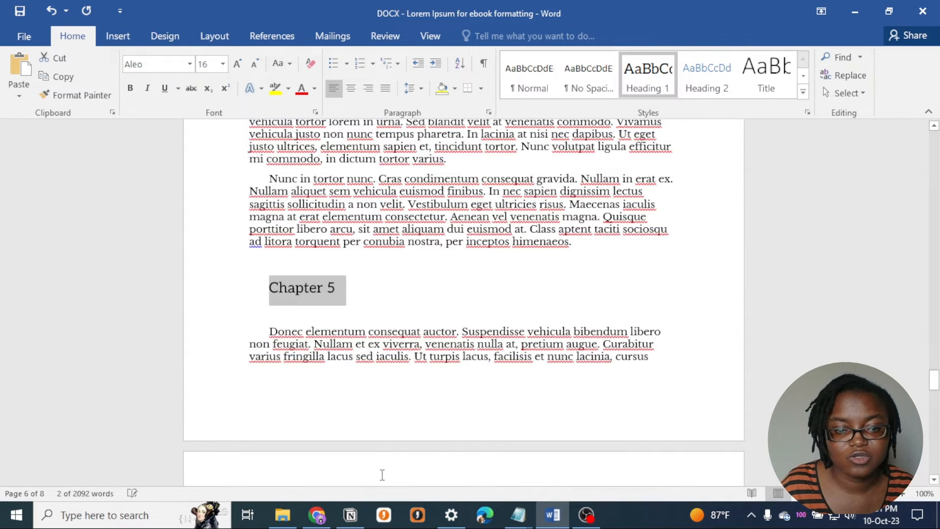
{"action": "left_click", "coordinate": [317, 288]}
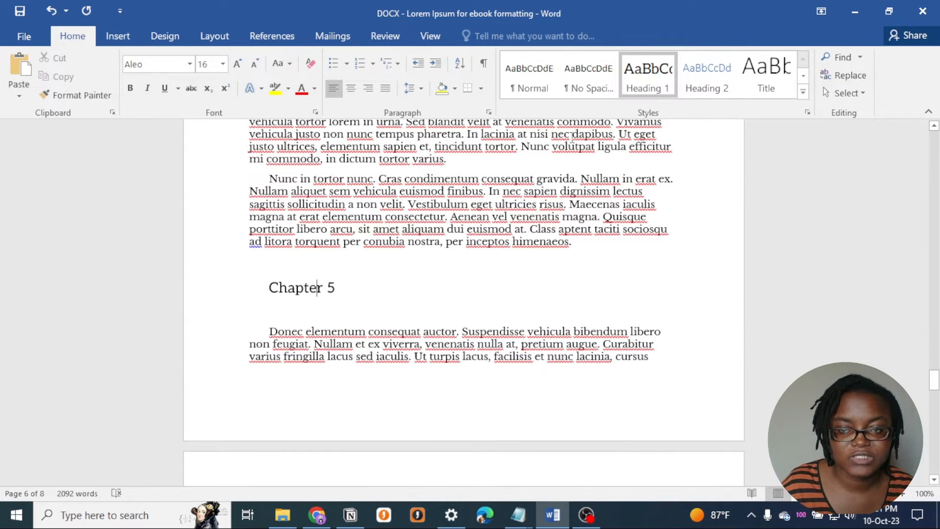
Modify the Heading 1 style so that its text is centered
{"action": "right_click", "coordinate": [642, 91]}
{"action": "left_click", "coordinate": [695, 112]}
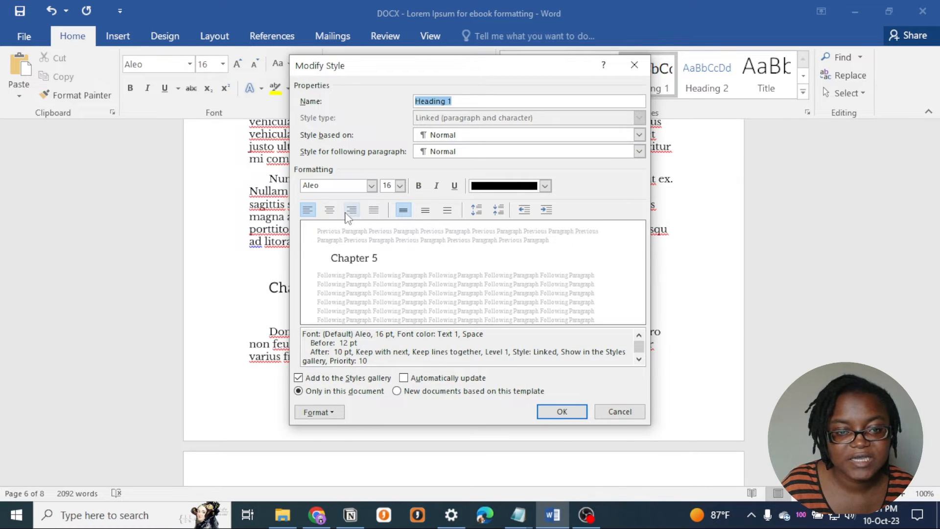
{"action": "left_click", "coordinate": [329, 210]}
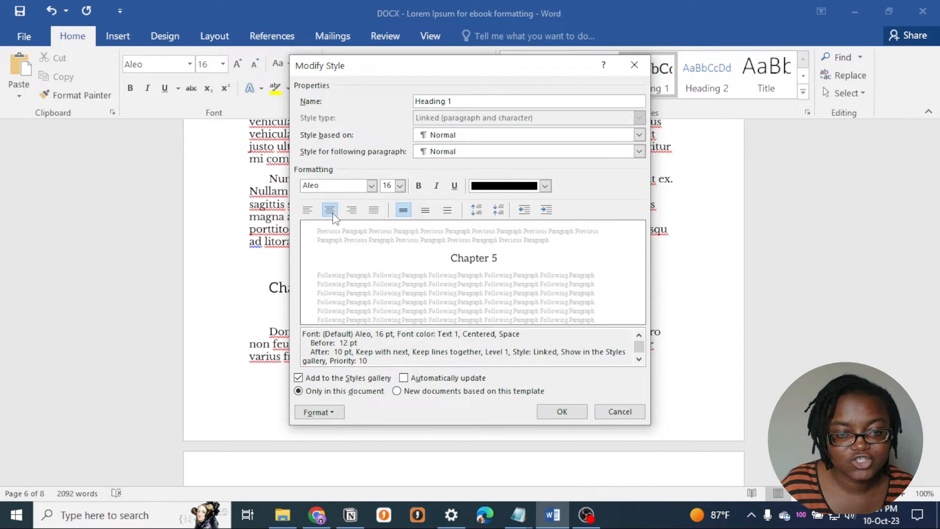
{"action": "left_click", "coordinate": [562, 412]}
Insert a page break on the empty line above the "Chapter 5" heading
{"action": "scroll", "coordinate": [576, 397], "scroll_direction": "down", "scroll_amount": 10}
{"action": "scroll", "coordinate": [577, 406], "scroll_direction": "down", "scroll_amount": 8}
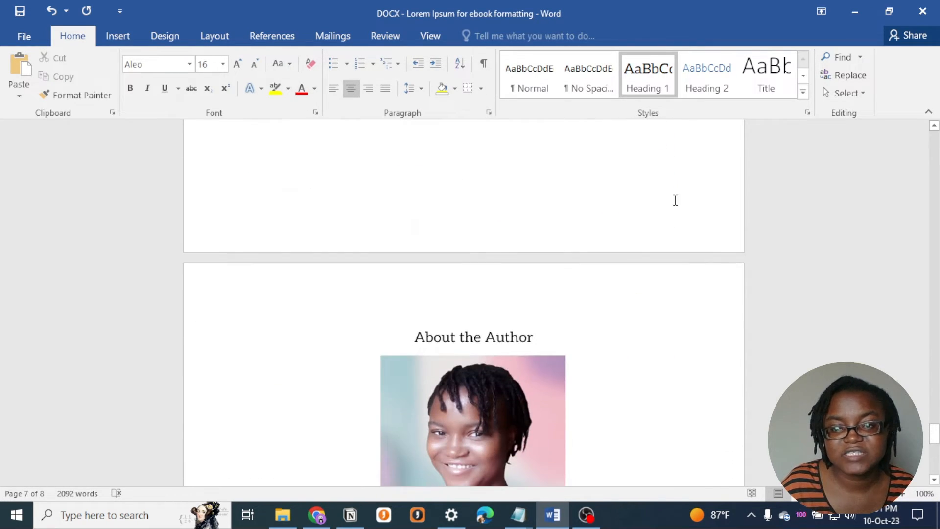
{"action": "scroll", "coordinate": [680, 198], "scroll_direction": "up", "scroll_amount": 7}
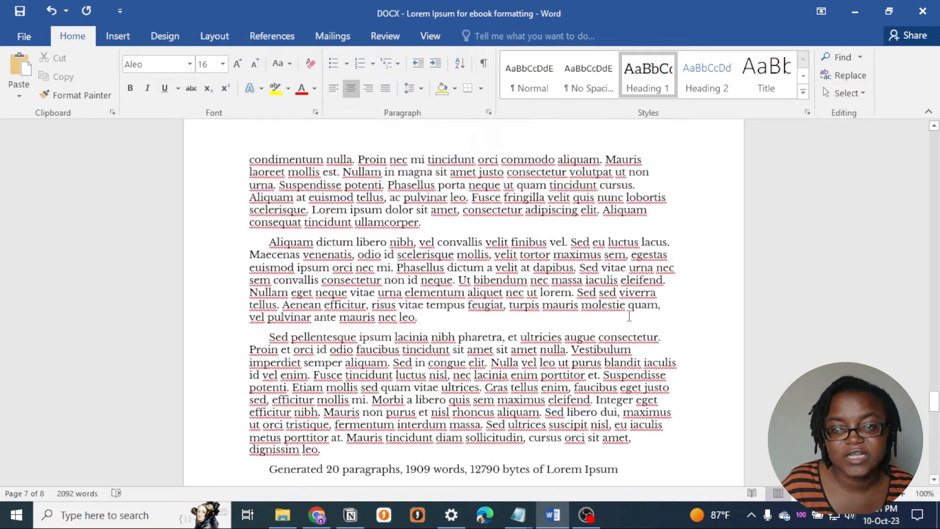
{"action": "scroll", "coordinate": [308, 313], "scroll_direction": "up", "scroll_amount": 6}
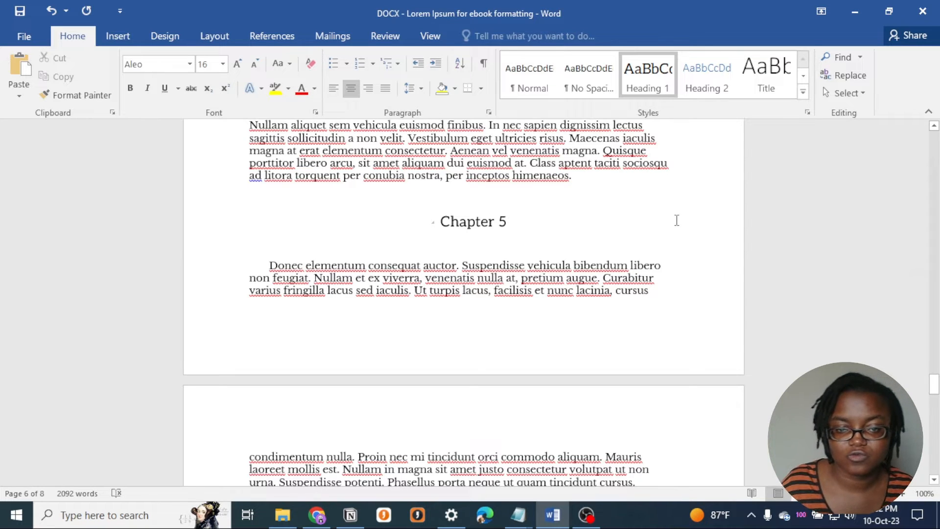
{"action": "left_click", "coordinate": [435, 199]}
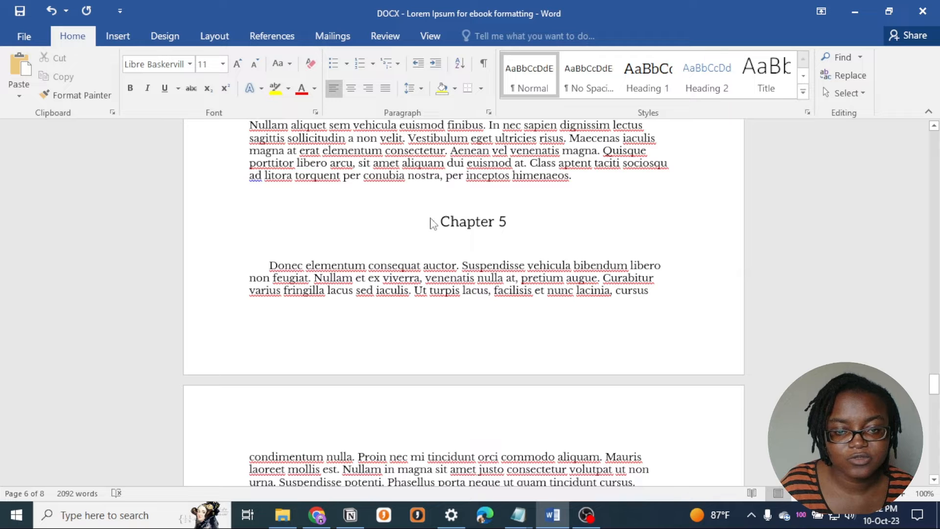
{"action": "left_click", "coordinate": [436, 222]}
{"action": "left_click", "coordinate": [324, 203]}
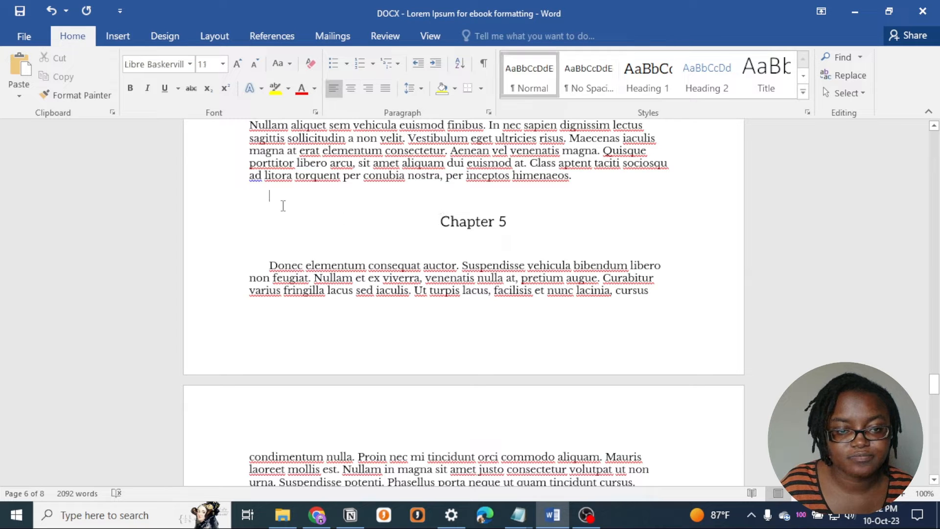
{"action": "left_click", "coordinate": [114, 34]}
{"action": "left_click", "coordinate": [40, 94]}
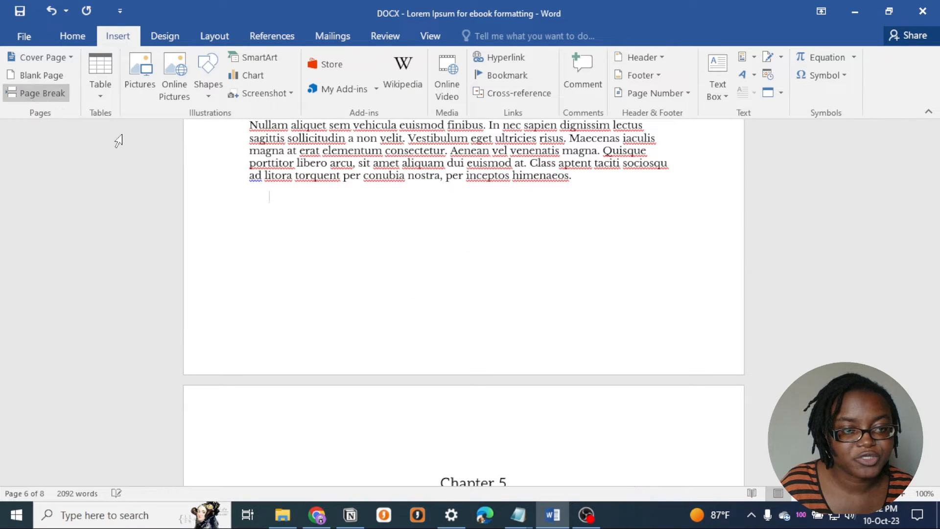
Delete the empty line above the "Chapter 5" heading on its new page
{"action": "scroll", "coordinate": [314, 353], "scroll_direction": "down", "scroll_amount": 3}
{"action": "double_click", "coordinate": [278, 297]}
{"action": "key", "text": "Delete"}
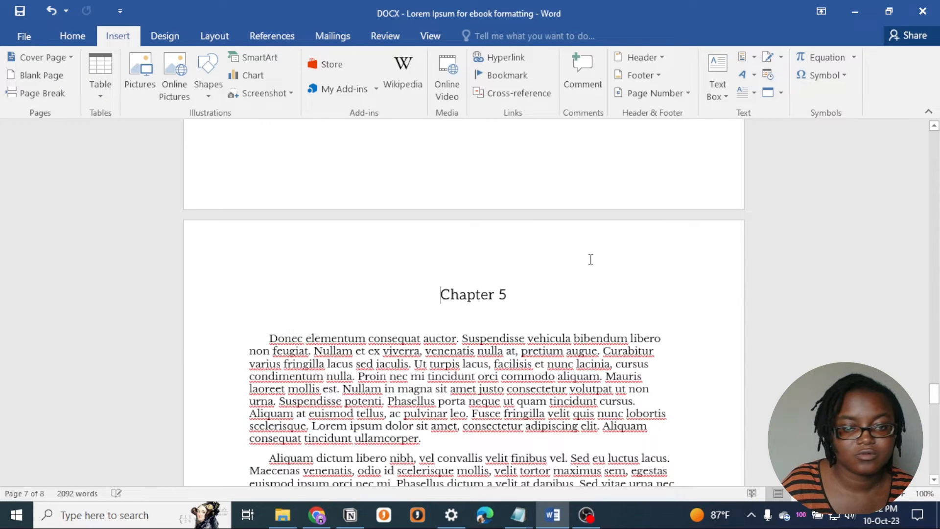
Try to pull the first Chapter 5 paragraph up against the heading, and undo the change
{"action": "scroll", "coordinate": [644, 250], "scroll_direction": "up", "scroll_amount": 3}
{"action": "scroll", "coordinate": [644, 250], "scroll_direction": "down", "scroll_amount": 2}
{"action": "left_click", "coordinate": [464, 353]}
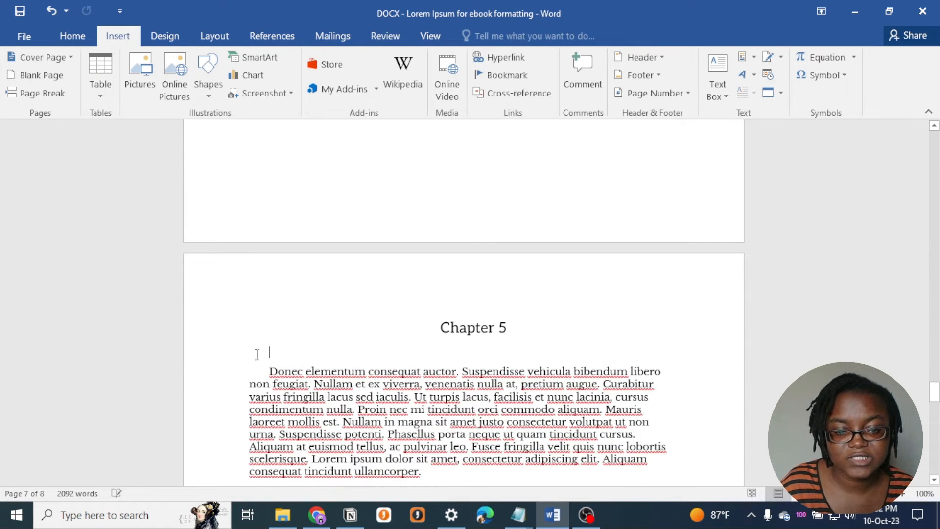
{"action": "left_click", "coordinate": [270, 372]}
{"action": "key", "text": "BackSpace"}
{"action": "key", "text": "BackSpace"}
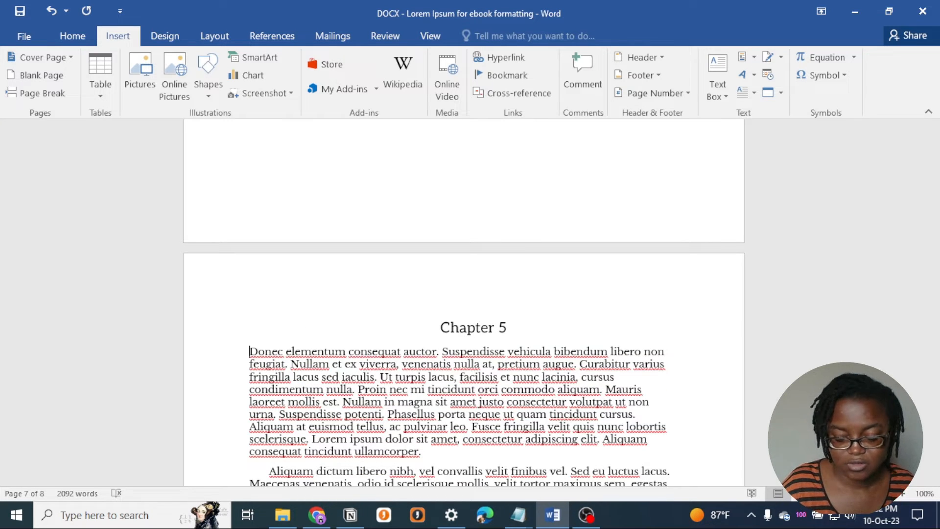
{"action": "key", "text": "ctrl+z"}
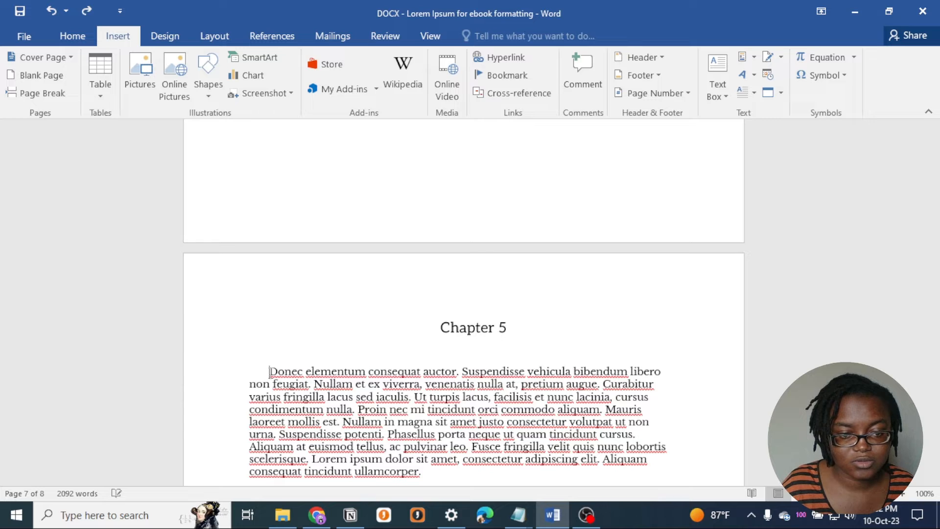
Delete the empty line between the "Chapter 5" heading and its first paragraph
{"action": "left_click_drag", "start_coordinate": [275, 345], "coordinate": [294, 360]}
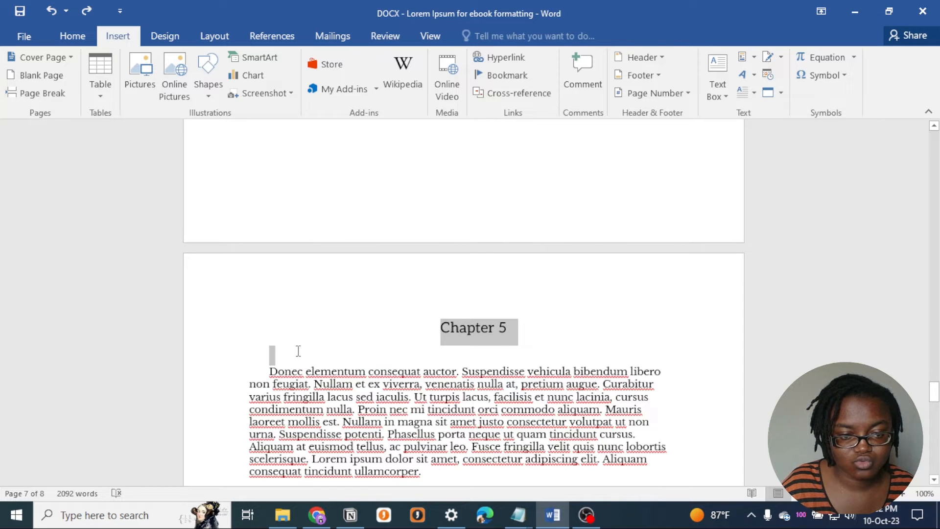
{"action": "left_click", "coordinate": [316, 337]}
{"action": "left_click", "coordinate": [291, 355]}
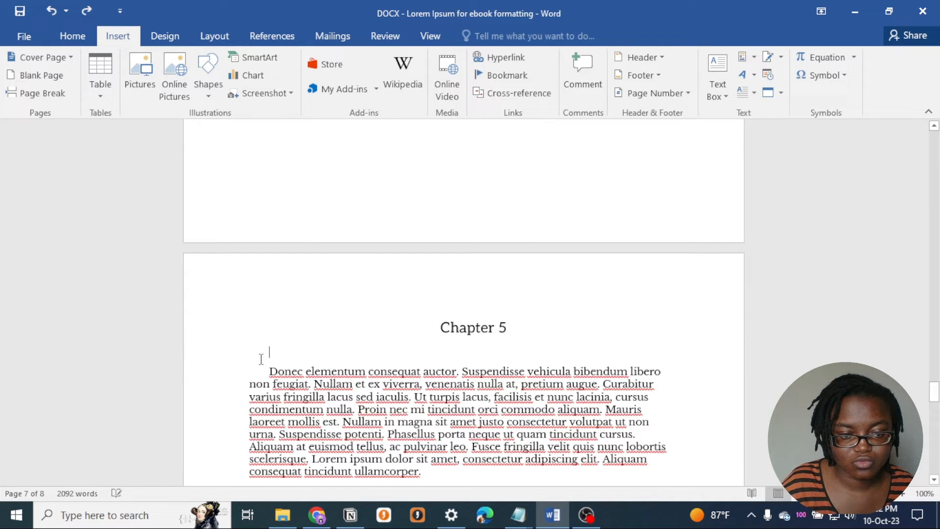
{"action": "left_click_drag", "start_coordinate": [254, 346], "coordinate": [272, 371]}
{"action": "left_click", "coordinate": [275, 356]}
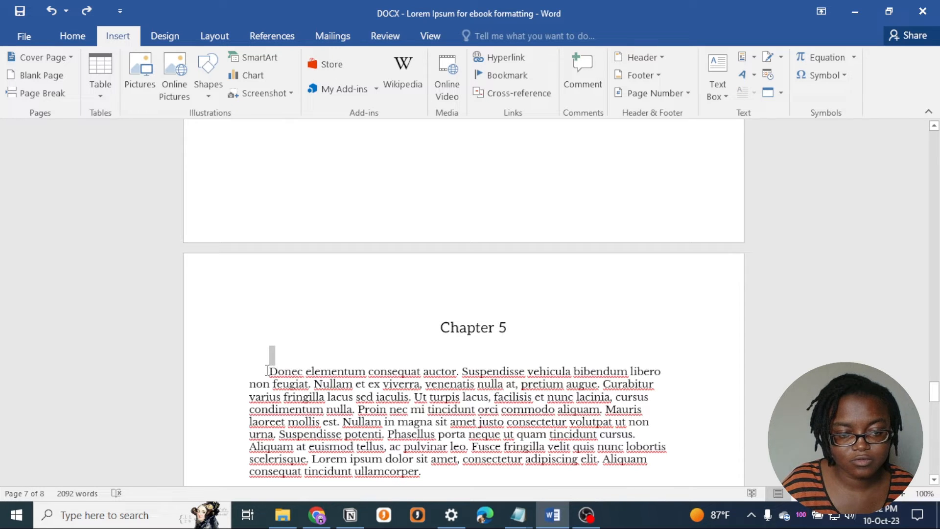
{"action": "key", "text": "BackSpace"}
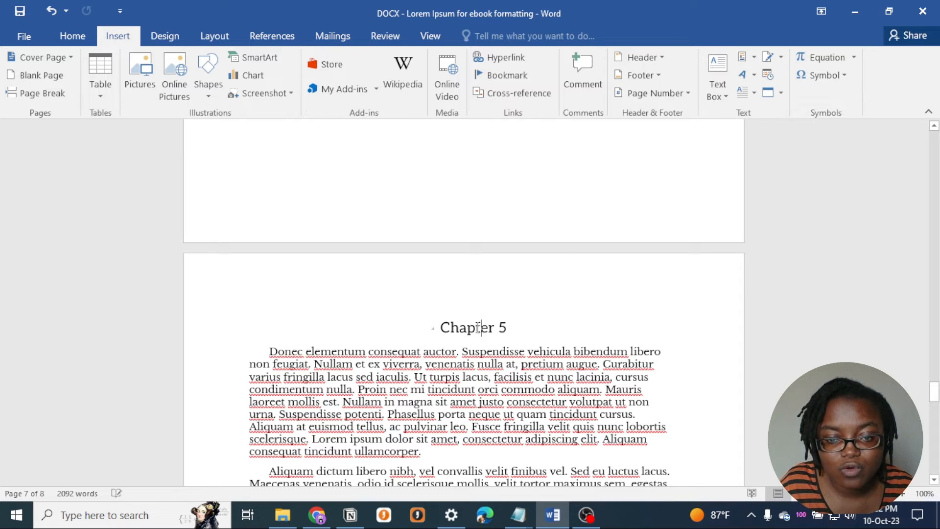
Modify the Heading 1 style's paragraph spacing after to 14 pt
{"action": "left_click", "coordinate": [84, 33]}
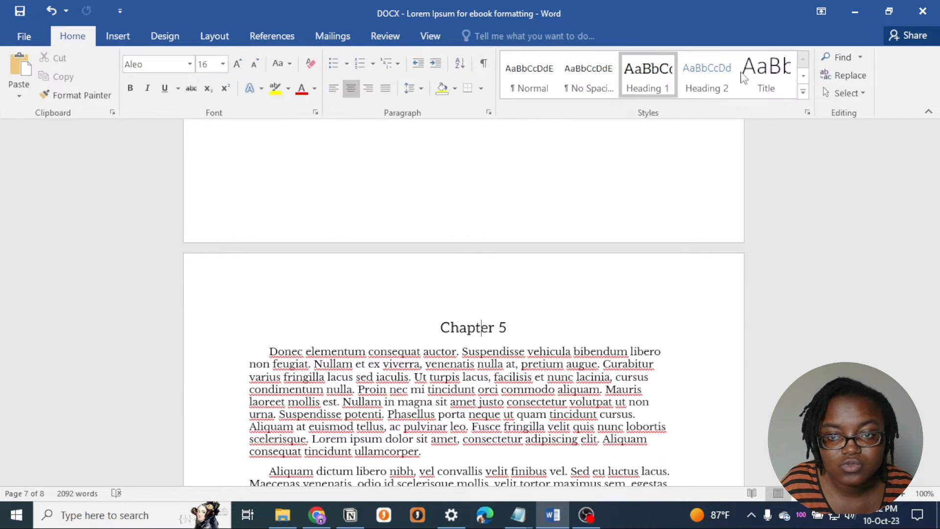
{"action": "right_click", "coordinate": [640, 88]}
{"action": "left_click", "coordinate": [651, 114]}
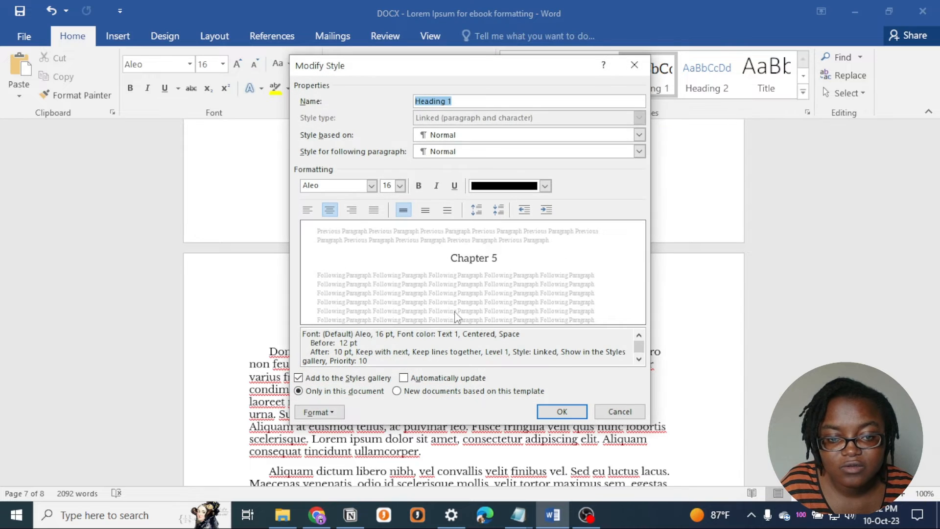
{"action": "left_click", "coordinate": [323, 411]}
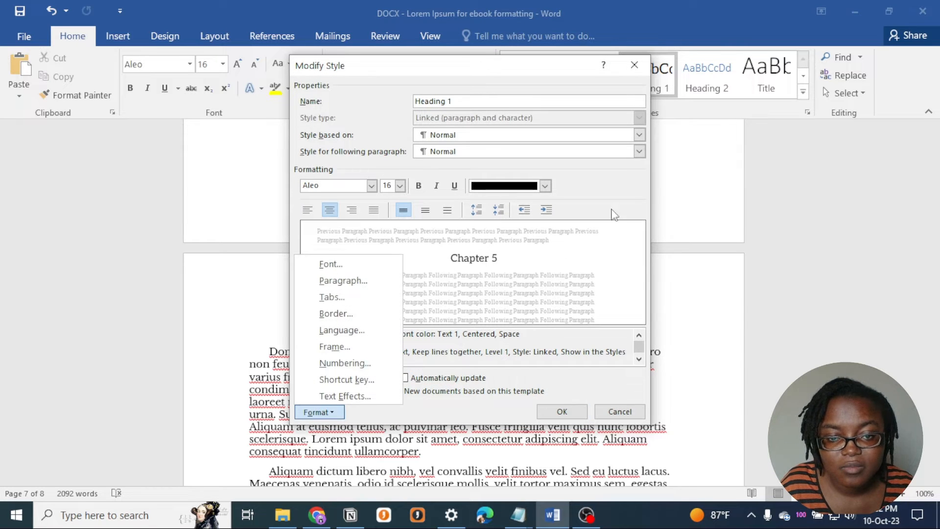
{"action": "left_click", "coordinate": [365, 283]}
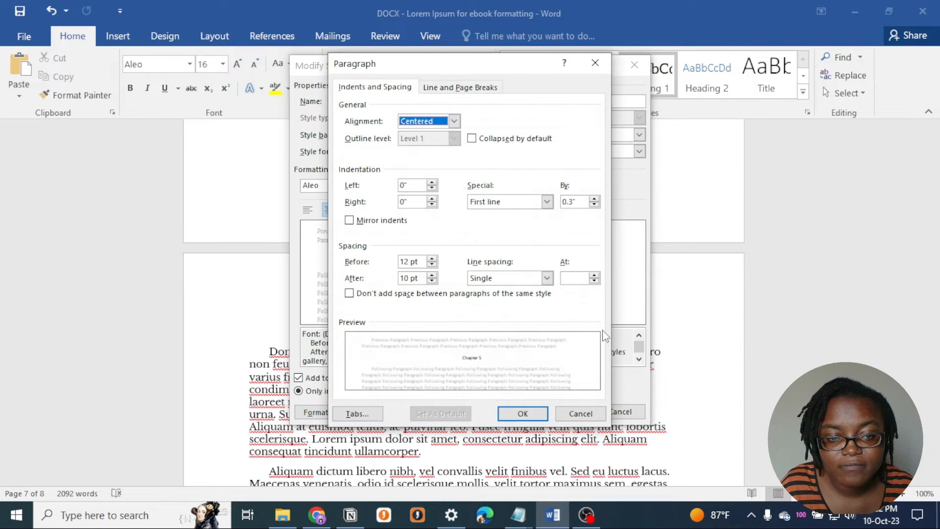
{"action": "left_click", "coordinate": [404, 278]}
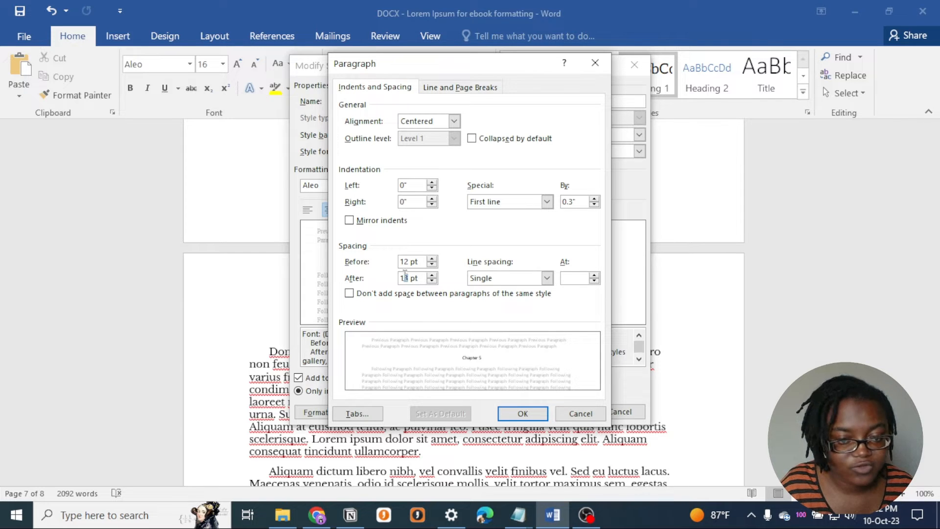
{"action": "type", "text": "4"}
{"action": "left_click", "coordinate": [522, 414]}
{"action": "left_click", "coordinate": [562, 411]}
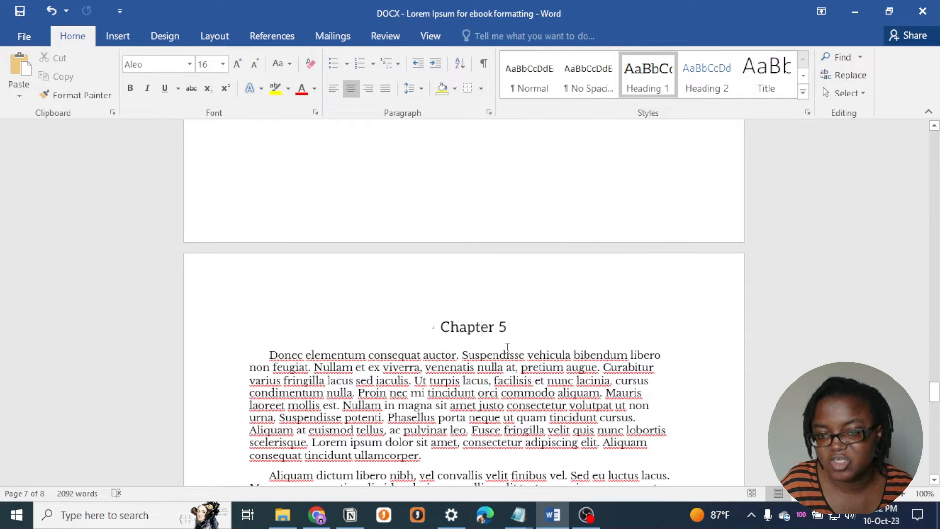
Center the "***" scene break in Chapter 4 and put spaces between its asterisks so it reads "* * *"
{"action": "scroll", "coordinate": [498, 336], "scroll_direction": "up", "scroll_amount": 10}
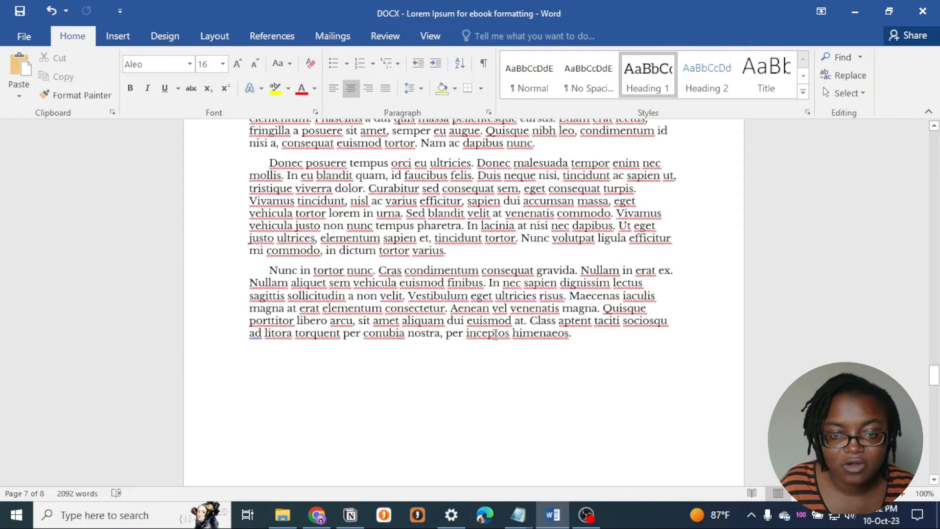
{"action": "scroll", "coordinate": [503, 328], "scroll_direction": "up", "scroll_amount": 2}
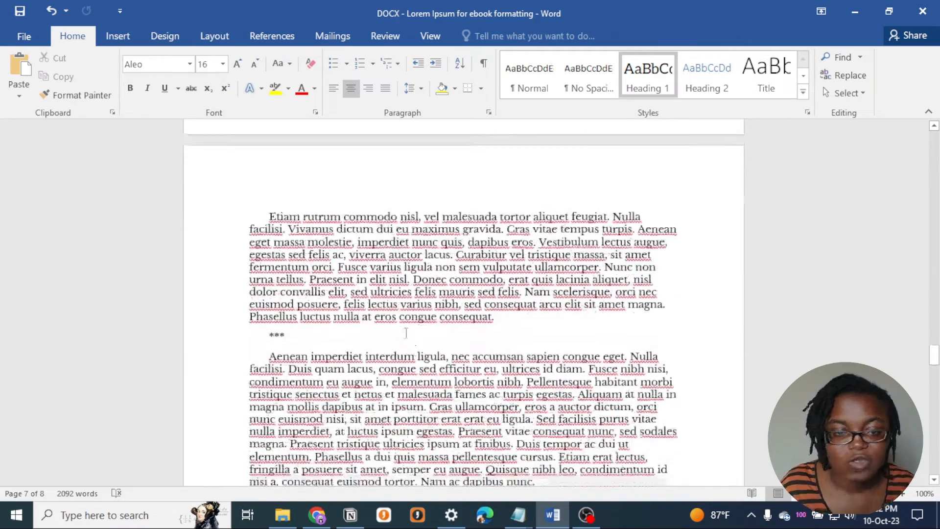
{"action": "double_click", "coordinate": [284, 336]}
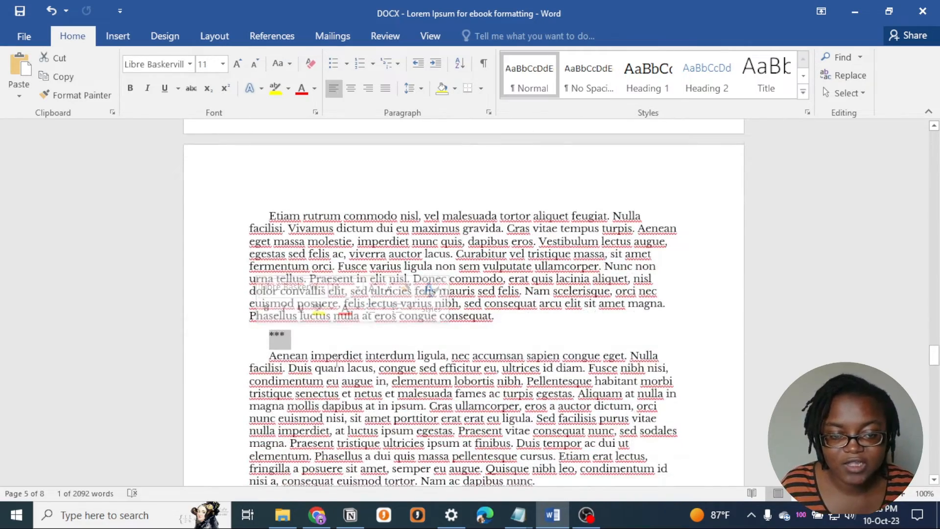
{"action": "left_click", "coordinate": [359, 338]}
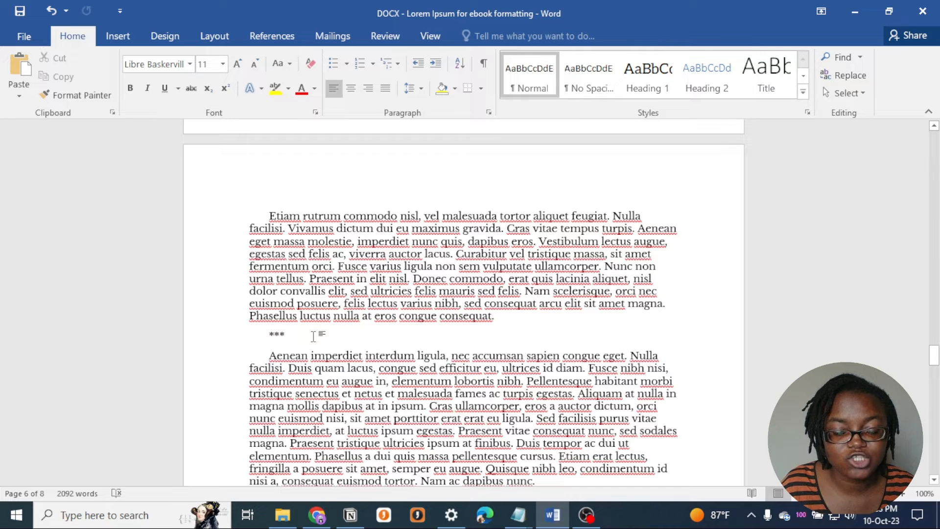
{"action": "left_click", "coordinate": [228, 336]}
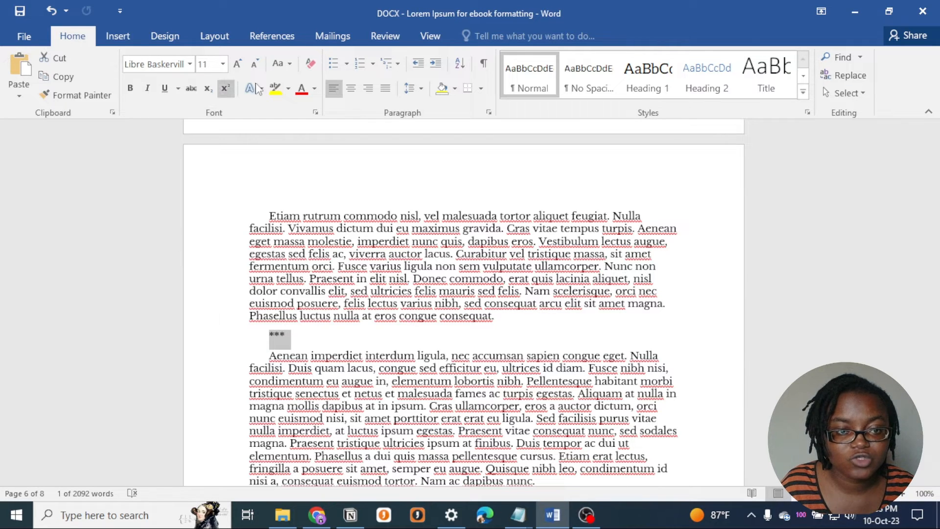
{"action": "left_click", "coordinate": [351, 88]}
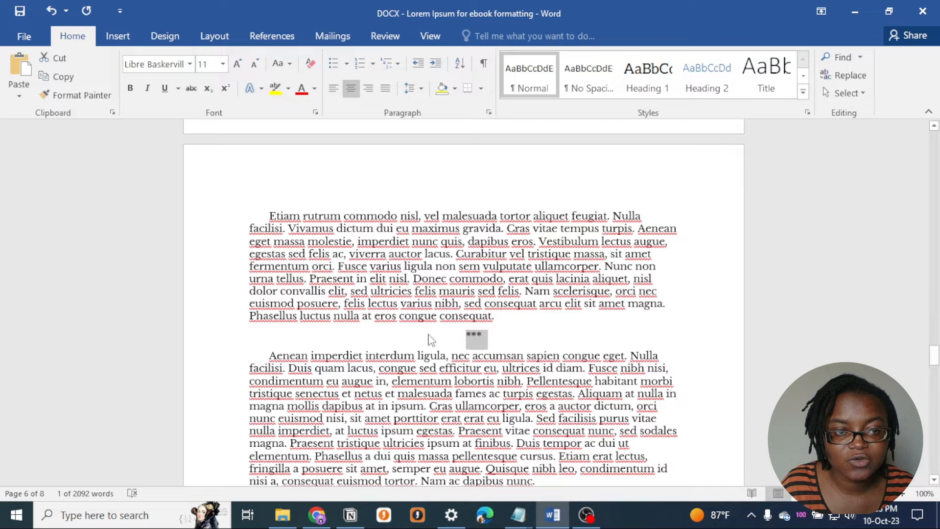
{"action": "left_click", "coordinate": [472, 336]}
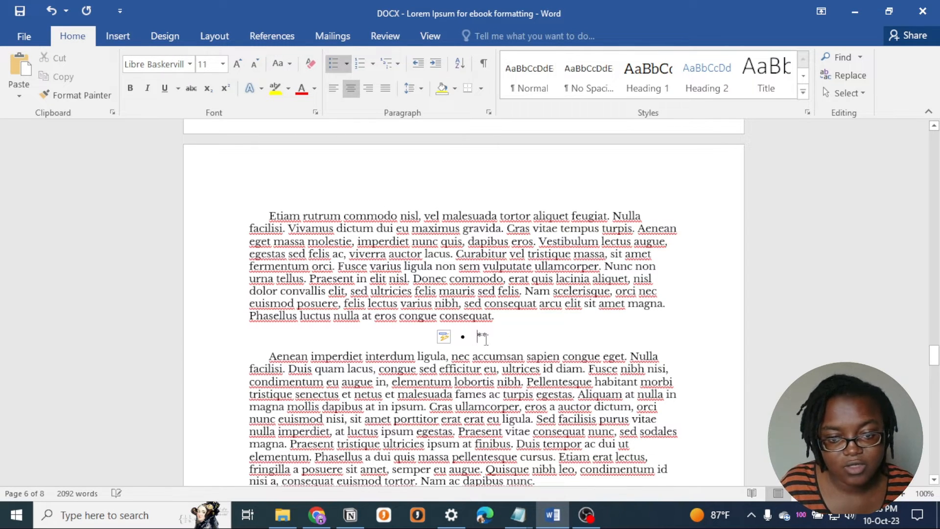
{"action": "key", "text": "ctrl+z"}
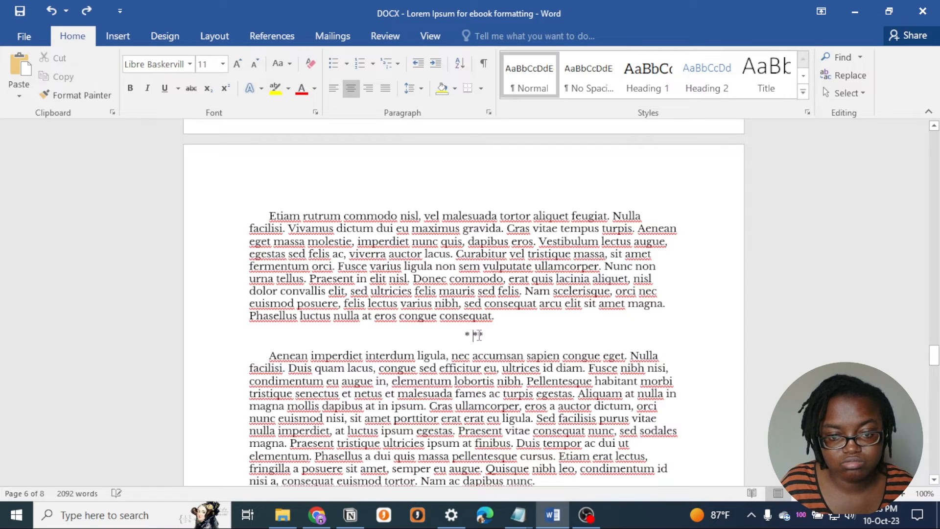
{"action": "type", "text": "*"}
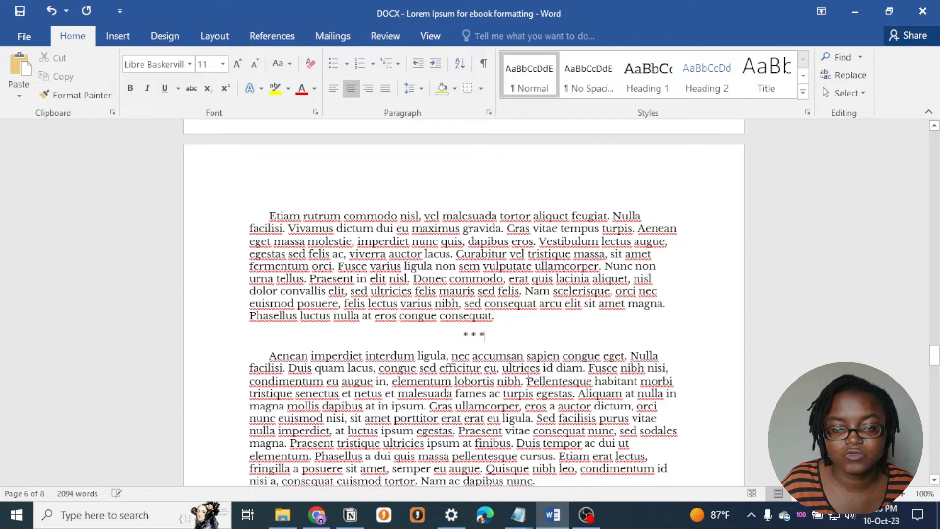
Look through the available styles for the centered Chapter 4 scene break
{"action": "left_click_drag", "start_coordinate": [501, 340], "coordinate": [459, 338]}
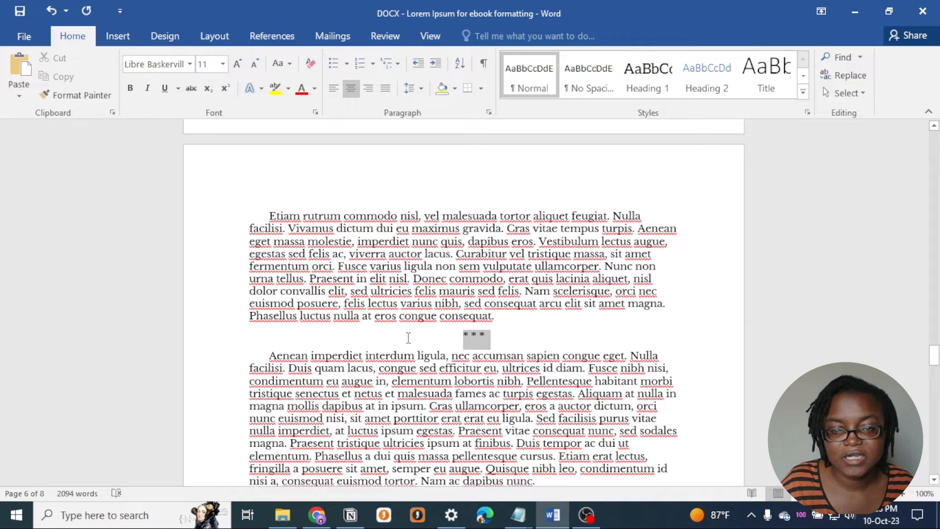
{"action": "left_click", "coordinate": [803, 75]}
{"action": "left_click", "coordinate": [803, 75]}
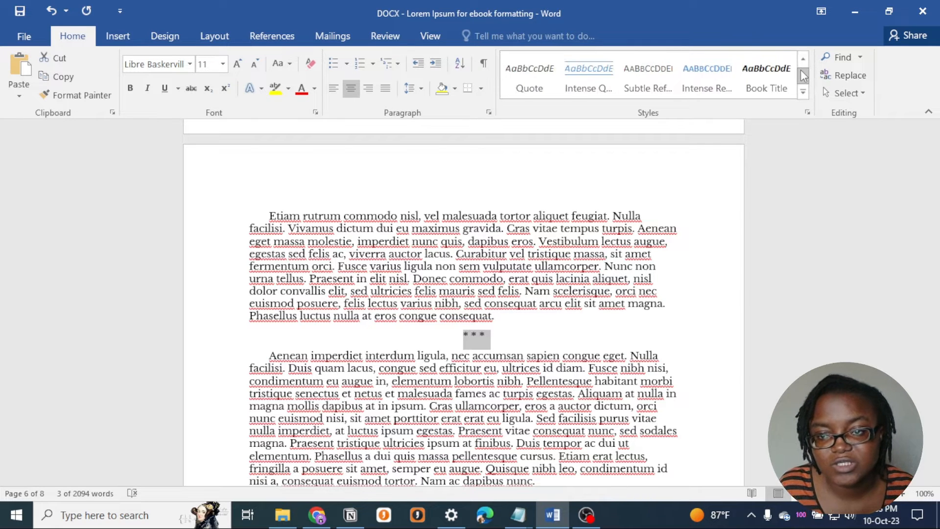
{"action": "left_click", "coordinate": [804, 75]}
{"action": "left_click", "coordinate": [805, 59]}
{"action": "left_click", "coordinate": [804, 59]}
{"action": "left_click", "coordinate": [805, 59]}
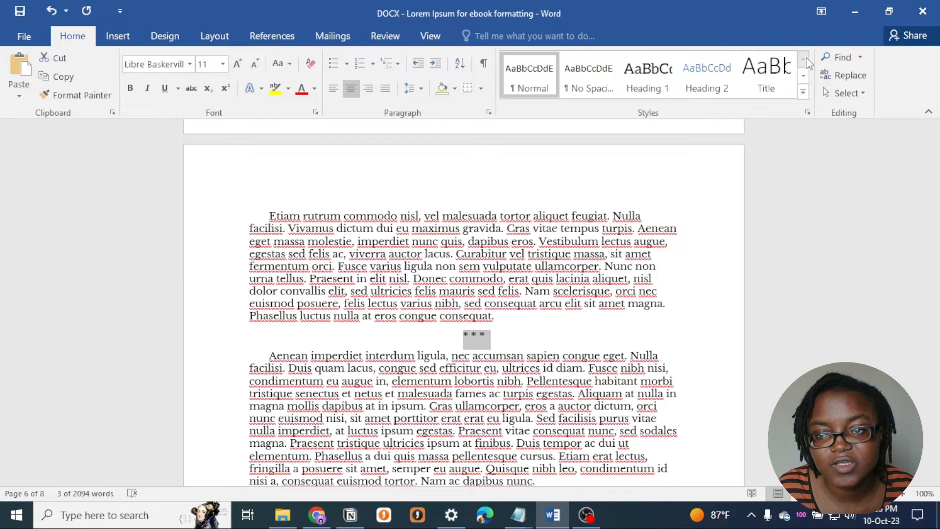
{"action": "left_click", "coordinate": [491, 340]}
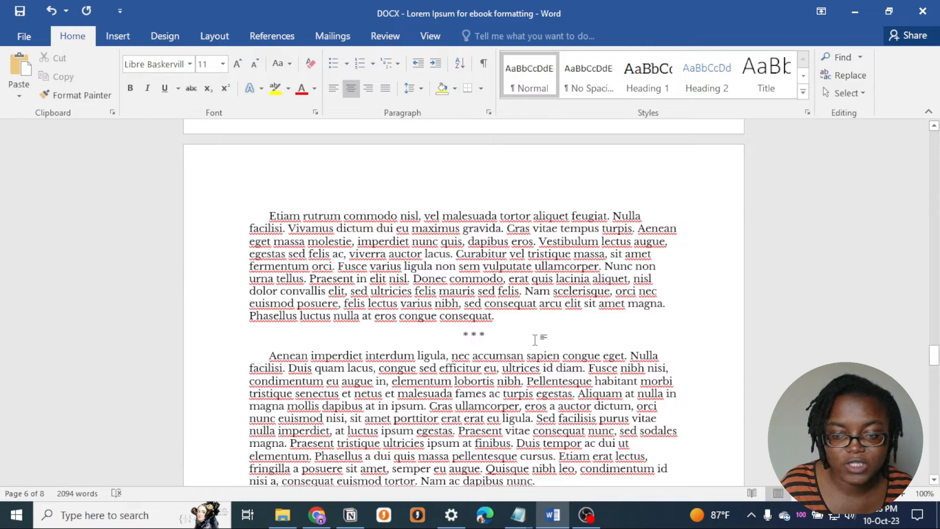
{"action": "left_click_drag", "start_coordinate": [453, 335], "coordinate": [494, 343]}
{"action": "left_click", "coordinate": [502, 347]}
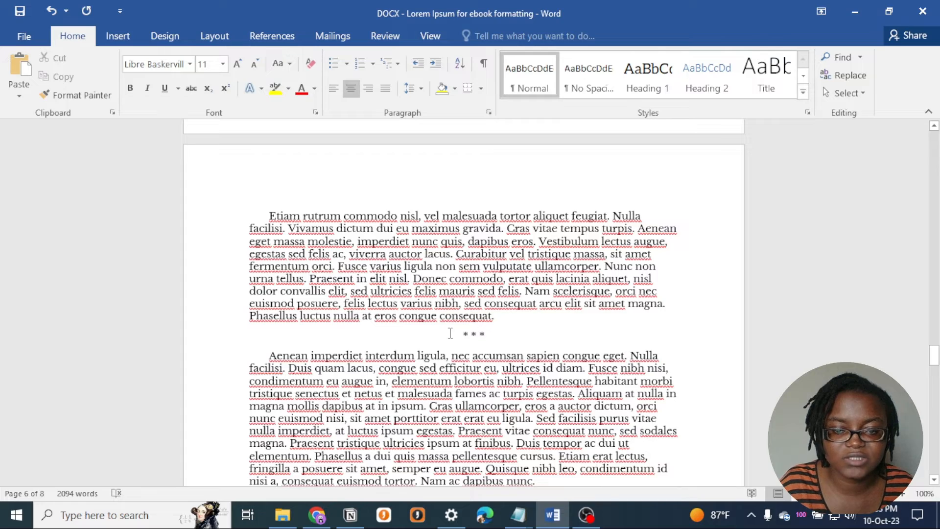
Insert a page break directly before the "Chapter 4" title
{"action": "scroll", "coordinate": [485, 362], "scroll_direction": "up", "scroll_amount": 1}
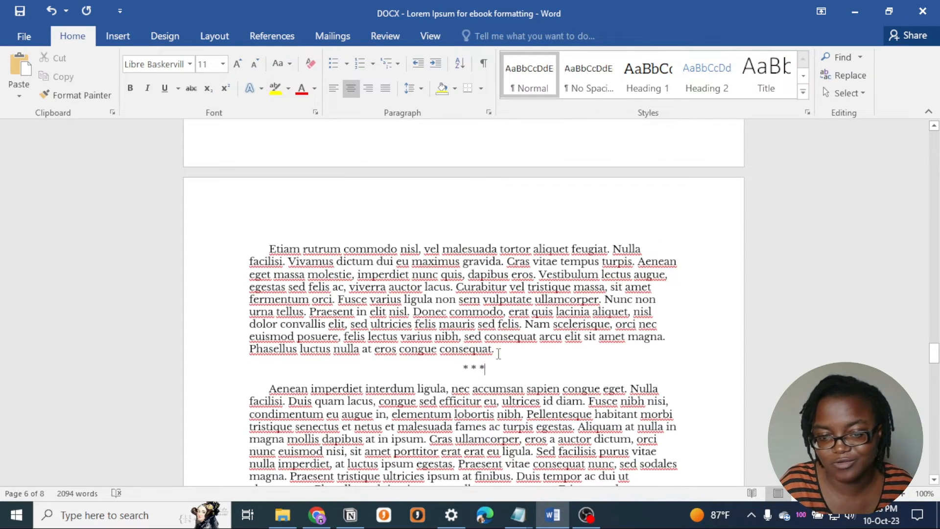
{"action": "left_click", "coordinate": [499, 352]}
{"action": "scroll", "coordinate": [416, 352], "scroll_direction": "up", "scroll_amount": 15}
{"action": "scroll", "coordinate": [415, 342], "scroll_direction": "up", "scroll_amount": 2}
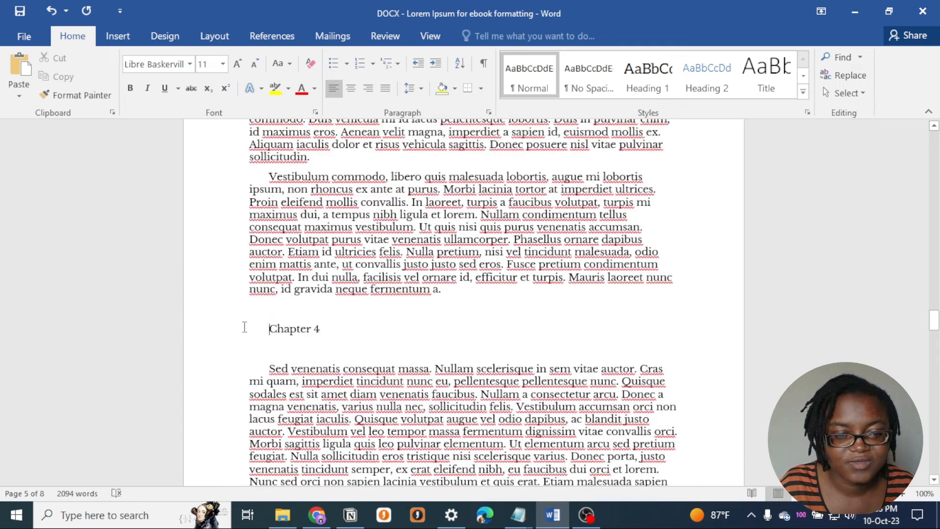
{"action": "left_click", "coordinate": [117, 36]}
{"action": "left_click", "coordinate": [43, 93]}
Apply the Heading 1 style to the "Chapter 4" title on its new page
{"action": "scroll", "coordinate": [208, 266], "scroll_direction": "down", "scroll_amount": 5}
{"action": "left_click", "coordinate": [226, 292]}
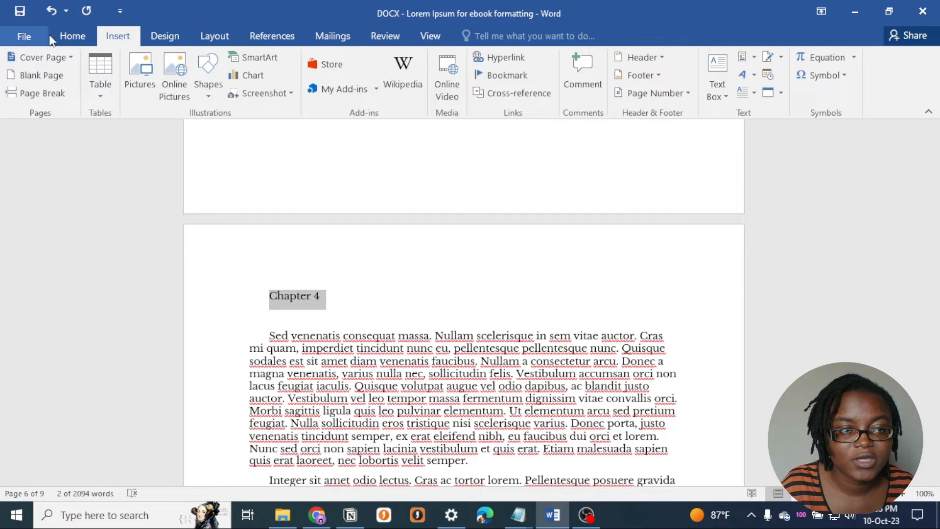
{"action": "left_click", "coordinate": [73, 36]}
{"action": "left_click", "coordinate": [647, 75]}
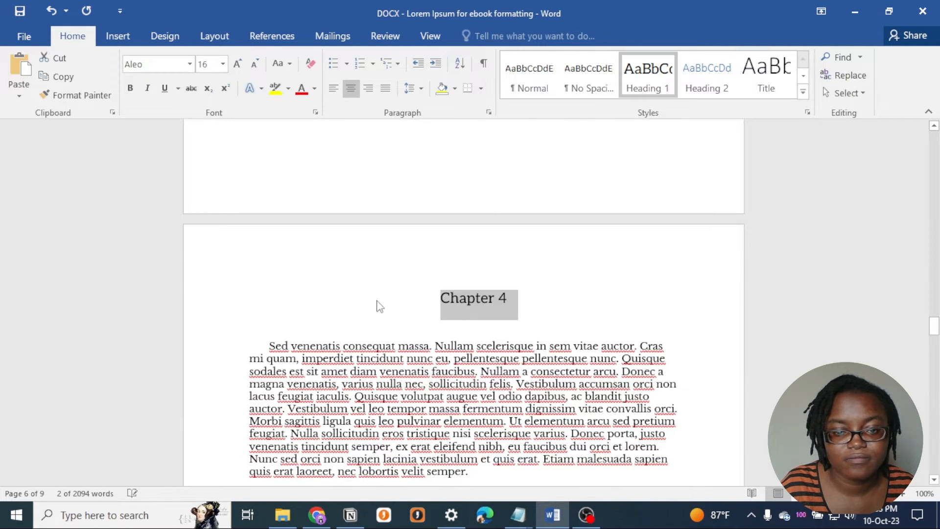
{"action": "left_click", "coordinate": [534, 308]}
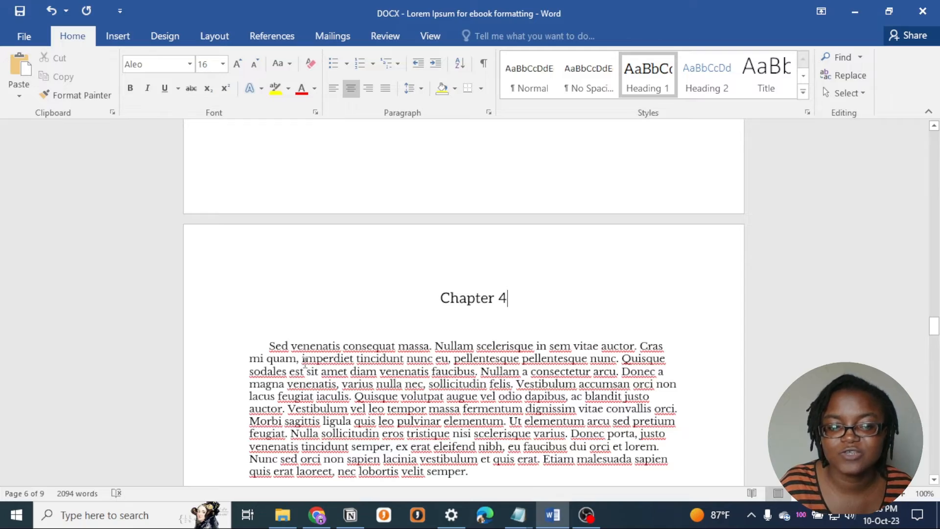
Insert a page break directly before the "Chapter 3" title
{"action": "scroll", "coordinate": [304, 365], "scroll_direction": "up", "scroll_amount": 15}
{"action": "scroll", "coordinate": [303, 338], "scroll_direction": "down", "scroll_amount": 3}
{"action": "left_click", "coordinate": [268, 341]}
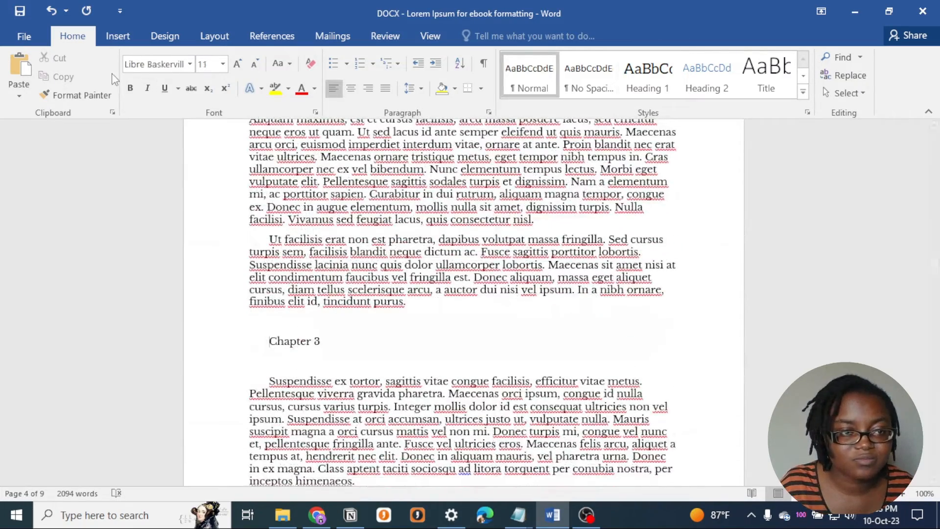
{"action": "left_click", "coordinate": [117, 35]}
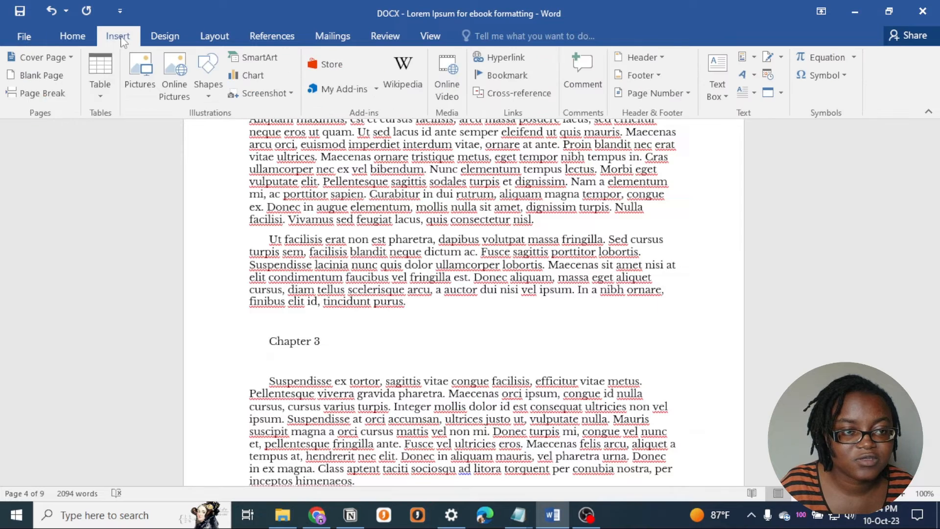
{"action": "left_click", "coordinate": [42, 93]}
Apply the Heading 1 style to the "Chapter 3" title on its new page
{"action": "left_click_drag", "start_coordinate": [269, 329], "coordinate": [325, 329]}
{"action": "left_click", "coordinate": [73, 35]}
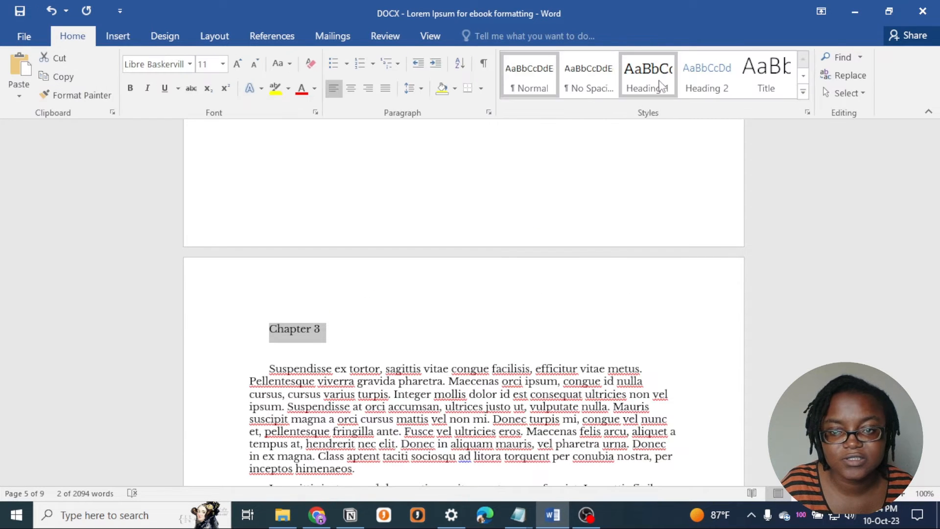
{"action": "left_click", "coordinate": [651, 87]}
Center the "***" scene break in Chapter 2 and space its asterisks as "* * *"
{"action": "scroll", "coordinate": [296, 245], "scroll_direction": "up", "scroll_amount": 20}
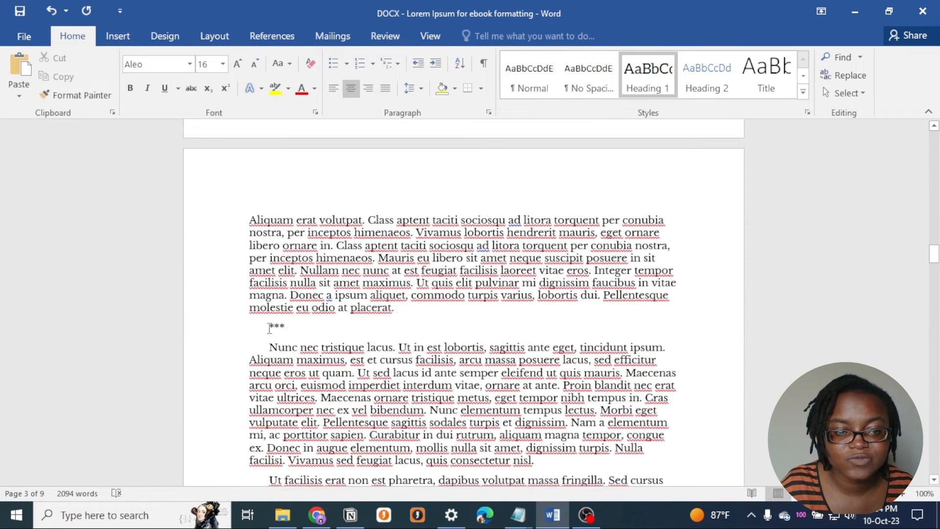
{"action": "double_click", "coordinate": [292, 327]}
{"action": "left_click", "coordinate": [351, 88]}
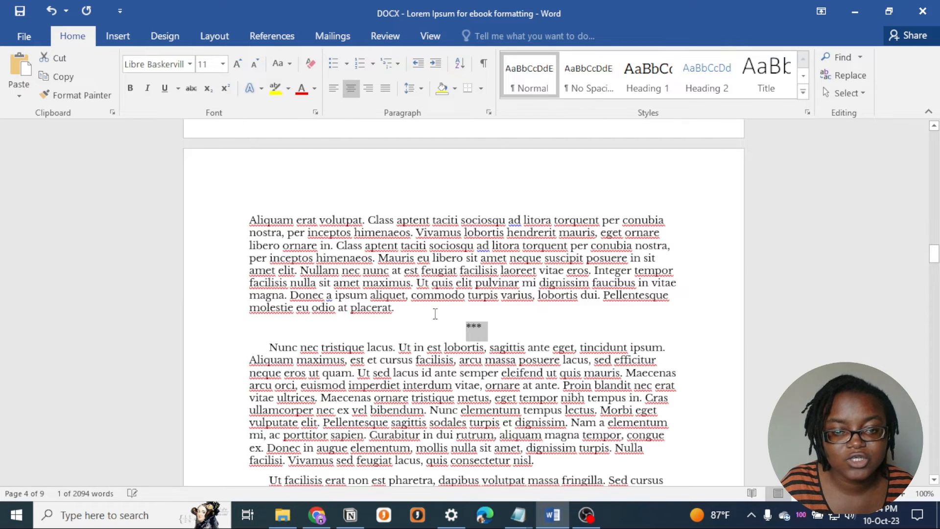
{"action": "left_click", "coordinate": [472, 327]}
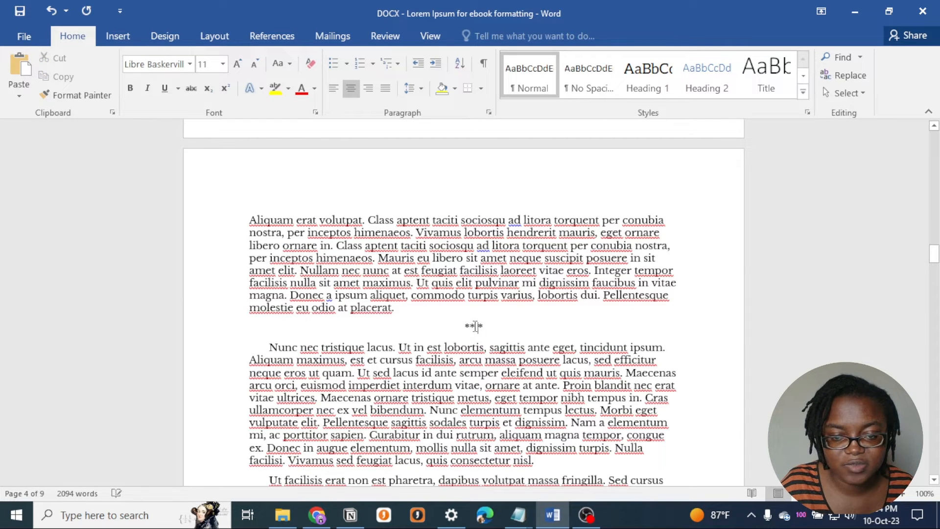
{"action": "key", "text": "ctrl+z"}
Try bold on the Chapter 2 scene break asterisks, and remove the bold again
{"action": "left_click_drag", "start_coordinate": [508, 328], "coordinate": [410, 333]}
{"action": "key", "text": "ctrl+b"}
{"action": "left_click", "coordinate": [503, 329]}
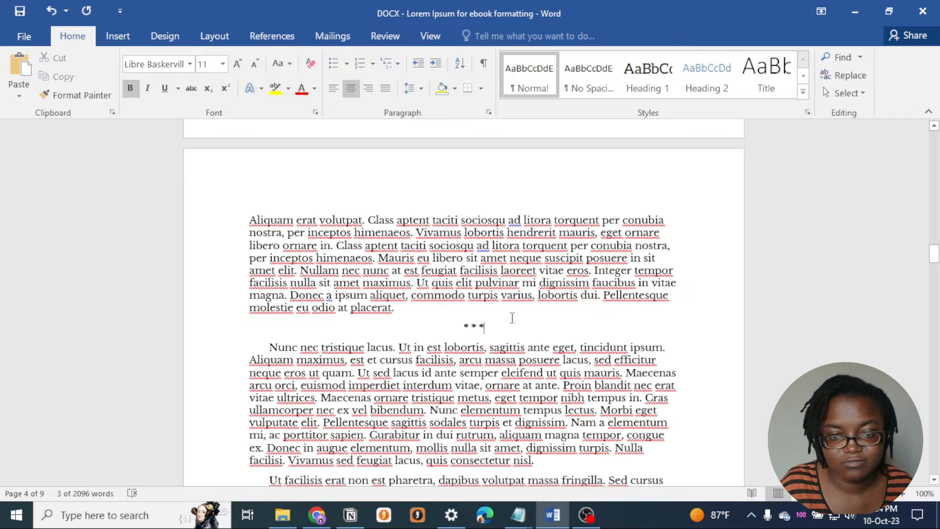
{"action": "left_click_drag", "start_coordinate": [504, 340], "coordinate": [439, 336]}
{"action": "key", "text": "ctrl+b"}
{"action": "left_click", "coordinate": [478, 347]}
Insert a page break directly before the "Chapter 2" title
{"action": "scroll", "coordinate": [487, 420], "scroll_direction": "up", "scroll_amount": 3}
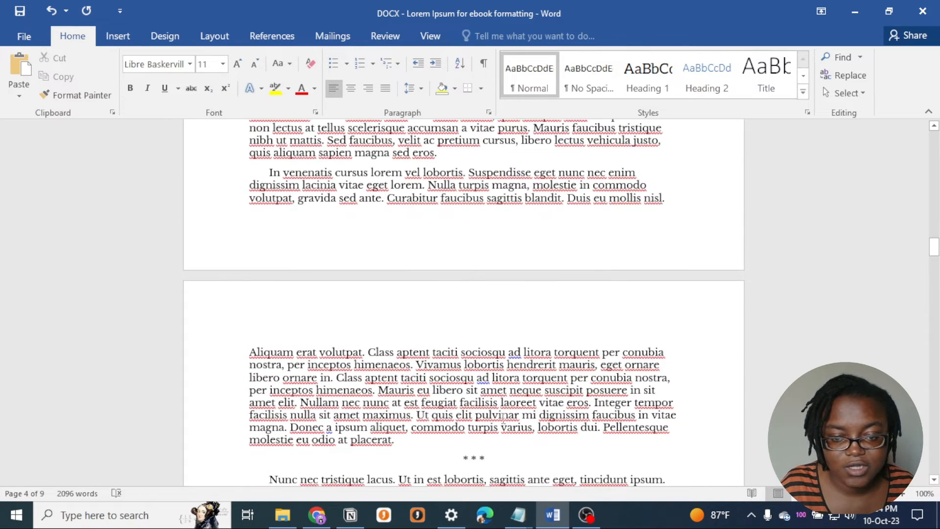
{"action": "scroll", "coordinate": [393, 296], "scroll_direction": "up", "scroll_amount": 5}
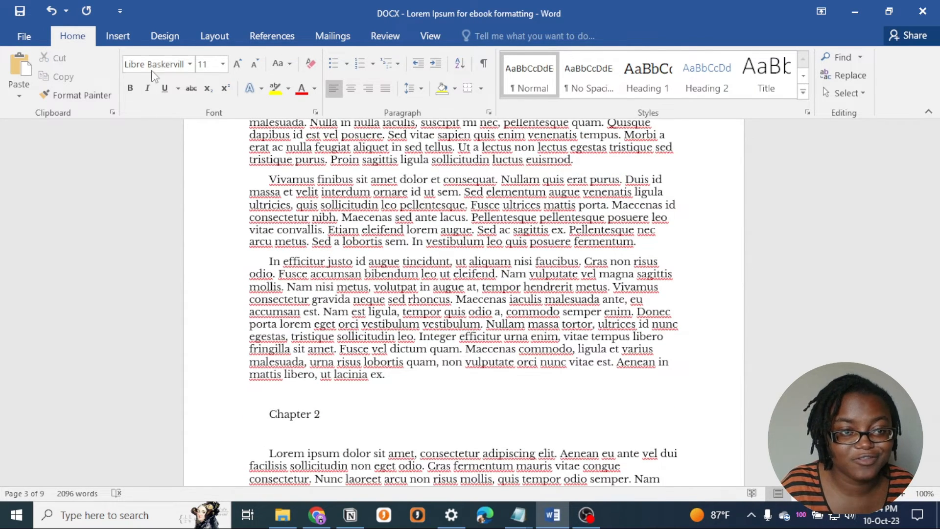
{"action": "left_click", "coordinate": [118, 36]}
{"action": "left_click", "coordinate": [42, 92]}
Apply the Heading 1 style to the "Chapter 2" title on its new page
{"action": "left_click", "coordinate": [243, 262]}
{"action": "left_click", "coordinate": [73, 35]}
{"action": "left_click", "coordinate": [647, 75]}
{"action": "left_click", "coordinate": [544, 272]}
Apply the Heading 1 style to the "Chapter 1" title
{"action": "scroll", "coordinate": [317, 284], "scroll_direction": "up", "scroll_amount": 20}
{"action": "scroll", "coordinate": [317, 284], "scroll_direction": "down", "scroll_amount": 2}
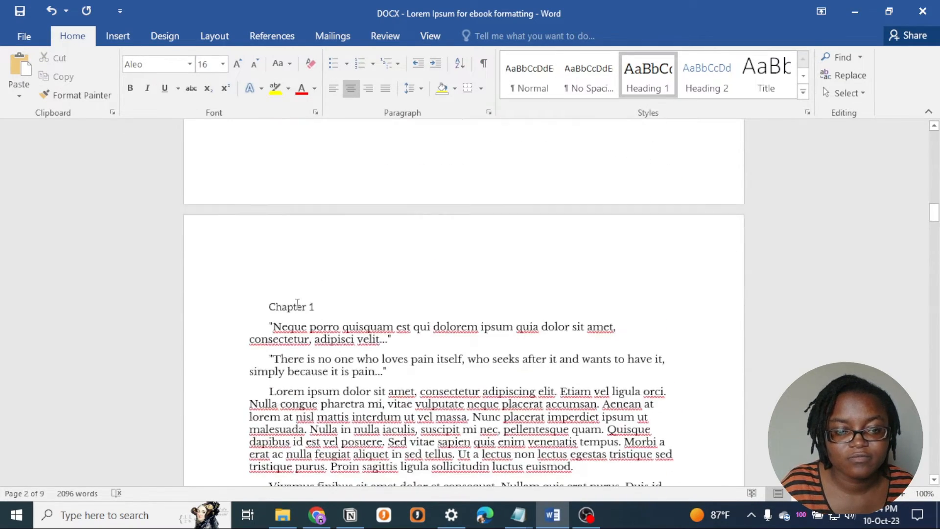
{"action": "left_click", "coordinate": [213, 302]}
{"action": "left_click", "coordinate": [647, 76]}
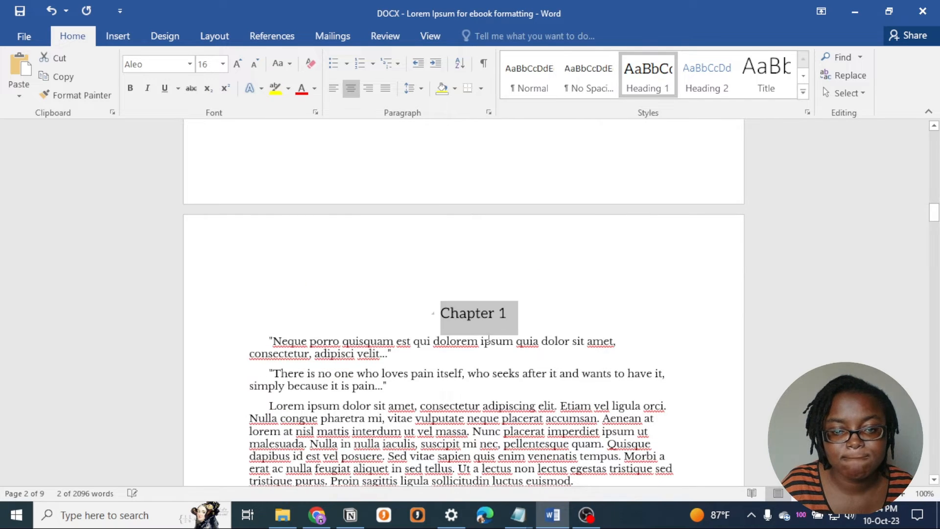
{"action": "left_click", "coordinate": [469, 320]}
{"action": "scroll", "coordinate": [543, 336], "scroll_direction": "down", "scroll_amount": 3}
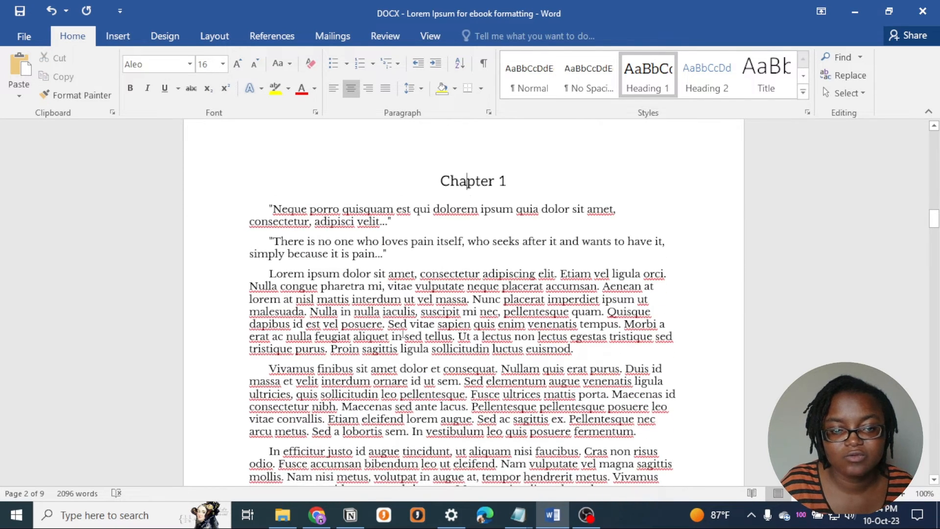
Delete the empty line between the "Chapter 2" title and its first paragraph
{"action": "scroll", "coordinate": [441, 289], "scroll_direction": "down", "scroll_amount": 12}
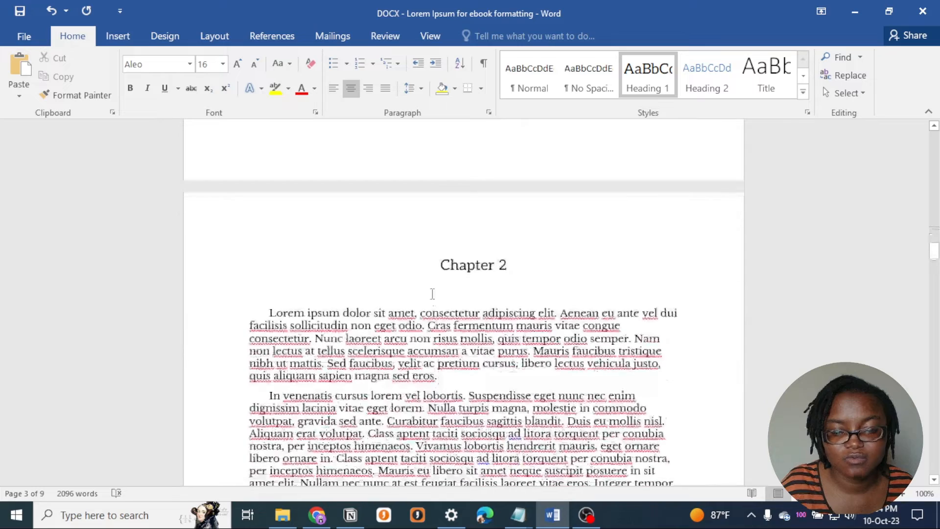
{"action": "left_click", "coordinate": [307, 295]}
{"action": "left_click_drag", "start_coordinate": [269, 287], "coordinate": [289, 299]}
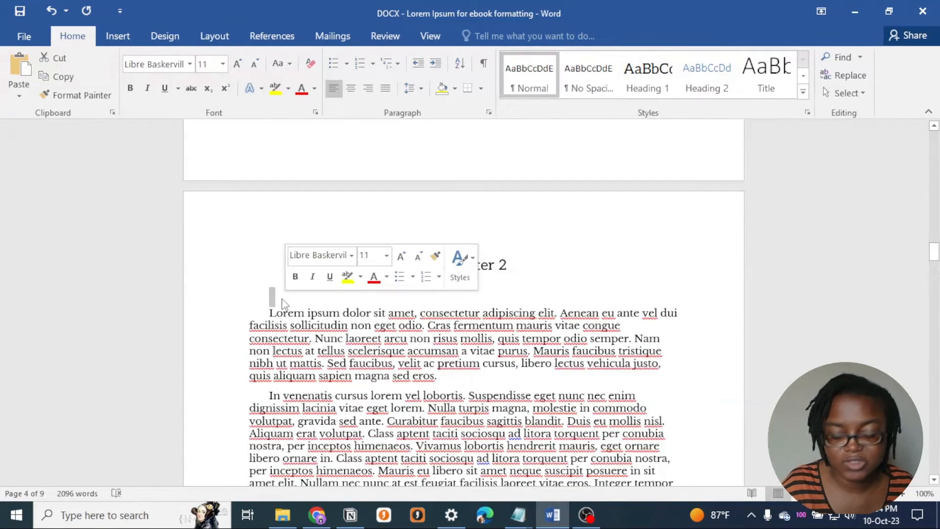
{"action": "key", "text": "Delete"}
Delete the empty line between the "Chapter 3" title and its first paragraph
{"action": "scroll", "coordinate": [495, 391], "scroll_direction": "down", "scroll_amount": 10}
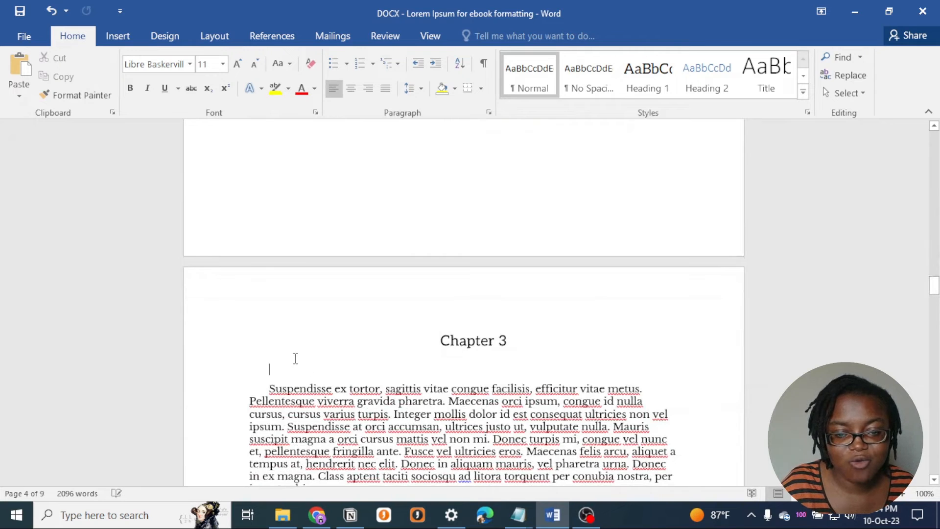
{"action": "left_click", "coordinate": [269, 362]}
{"action": "left_click_drag", "start_coordinate": [273, 368], "coordinate": [271, 393]}
{"action": "key", "text": "Delete"}
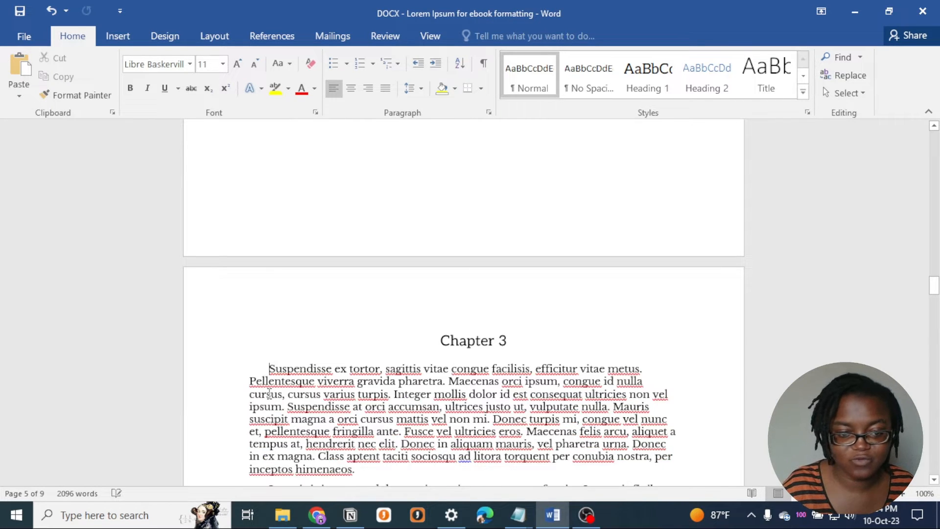
Delete the empty line between the "Chapter 4" title and its first paragraph
{"action": "scroll", "coordinate": [353, 313], "scroll_direction": "down", "scroll_amount": 5}
{"action": "scroll", "coordinate": [353, 314], "scroll_direction": "down", "scroll_amount": 10}
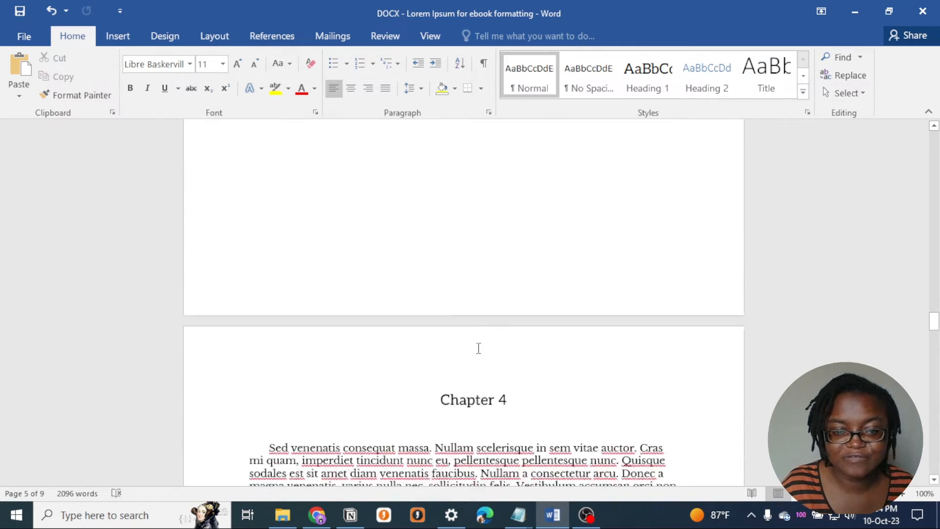
{"action": "left_click_drag", "start_coordinate": [323, 321], "coordinate": [271, 333]}
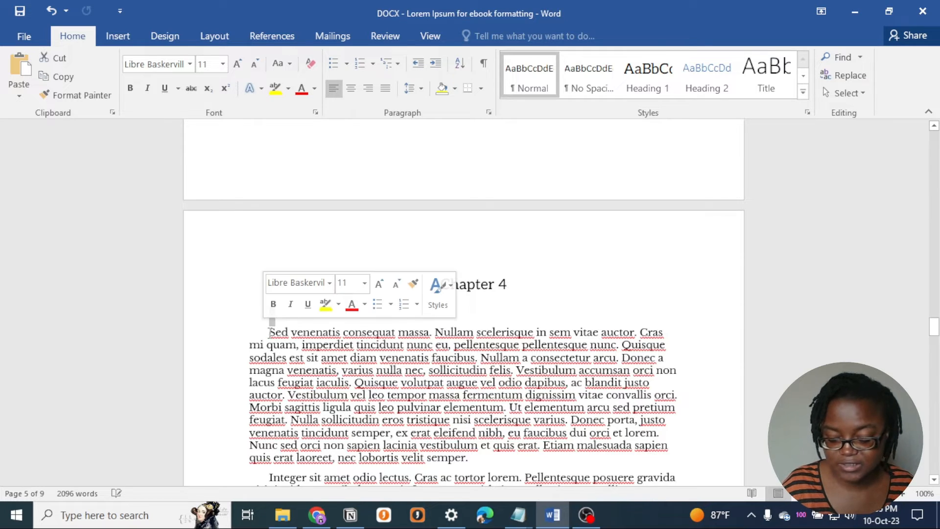
Check the layout from Chapter 4 through Chapter 5 to the About the Author page
{"action": "scroll", "coordinate": [435, 352], "scroll_direction": "down", "scroll_amount": 15}
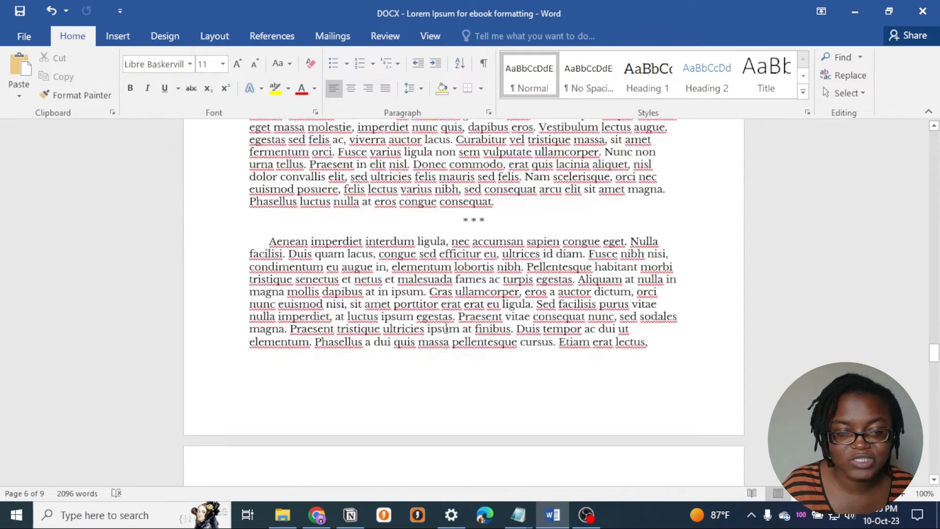
{"action": "scroll", "coordinate": [434, 352], "scroll_direction": "up", "scroll_amount": 6}
{"action": "scroll", "coordinate": [436, 353], "scroll_direction": "down", "scroll_amount": 15}
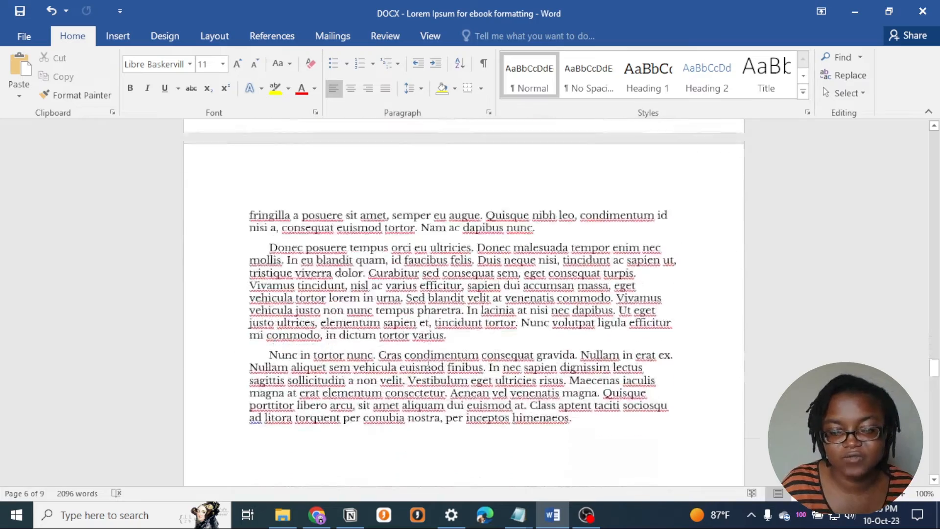
{"action": "scroll", "coordinate": [415, 379], "scroll_direction": "down", "scroll_amount": 12}
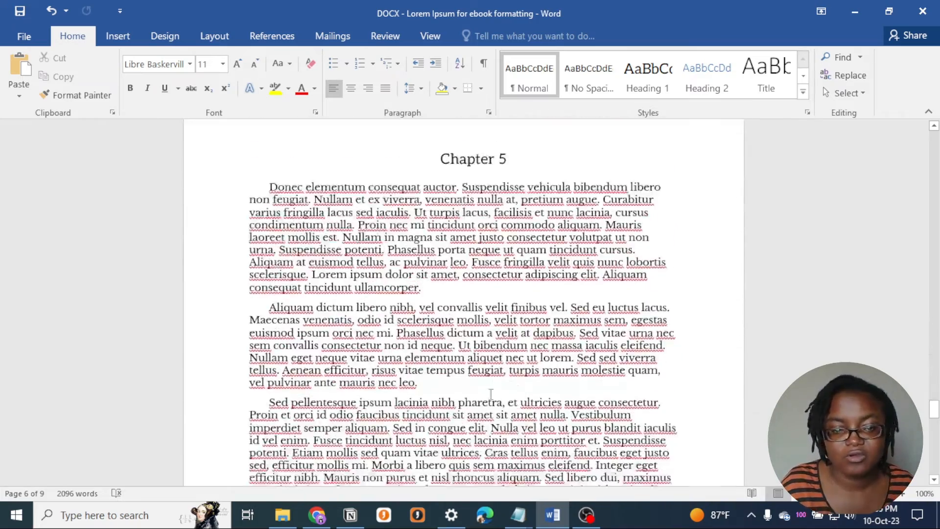
{"action": "scroll", "coordinate": [542, 377], "scroll_direction": "down", "scroll_amount": 8}
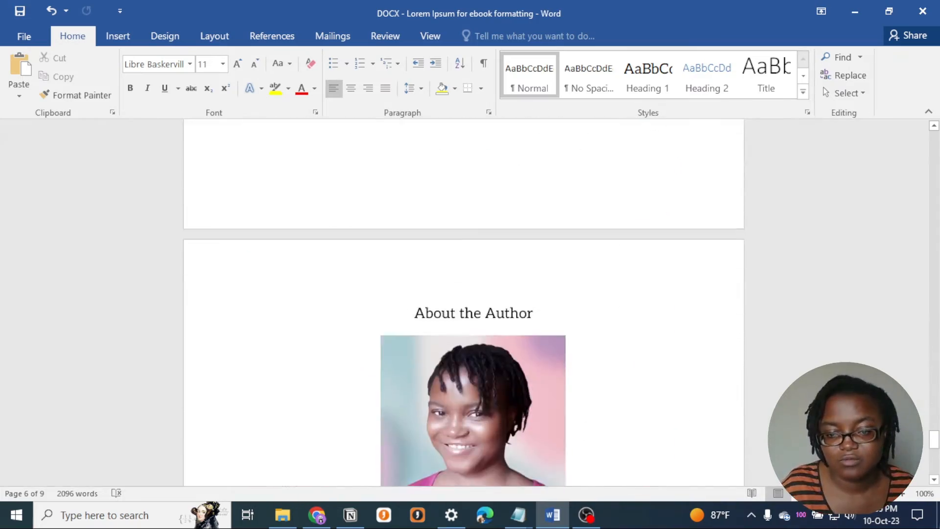
{"action": "left_click_drag", "start_coordinate": [936, 441], "coordinate": [937, 128]}
Remove the empty line above the "Chapter 1" title at the start of its page
{"action": "scroll", "coordinate": [848, 284], "scroll_direction": "down", "scroll_amount": 8}
{"action": "scroll", "coordinate": [783, 299], "scroll_direction": "down", "scroll_amount": 12}
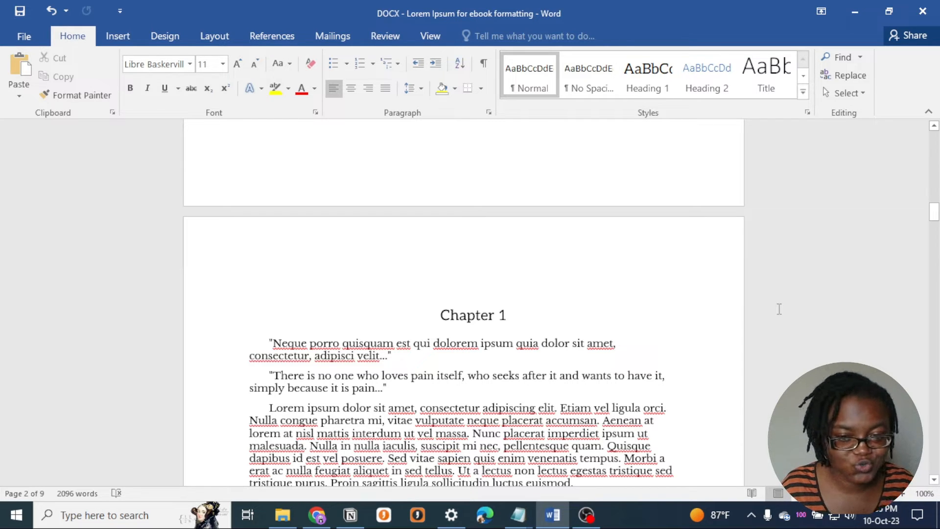
{"action": "double_click", "coordinate": [326, 308]}
{"action": "key", "text": "BackSpace"}
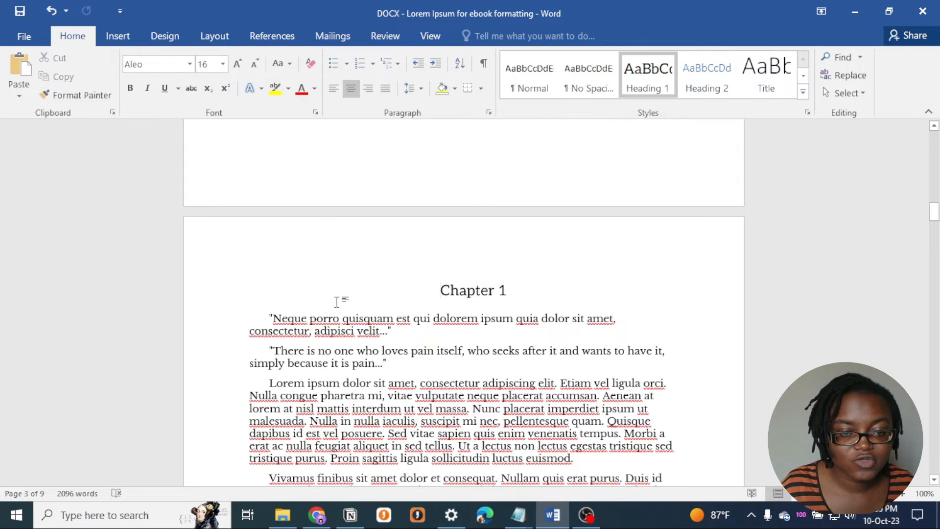
{"action": "left_click", "coordinate": [340, 318]}
{"action": "scroll", "coordinate": [330, 304], "scroll_direction": "down", "scroll_amount": 6}
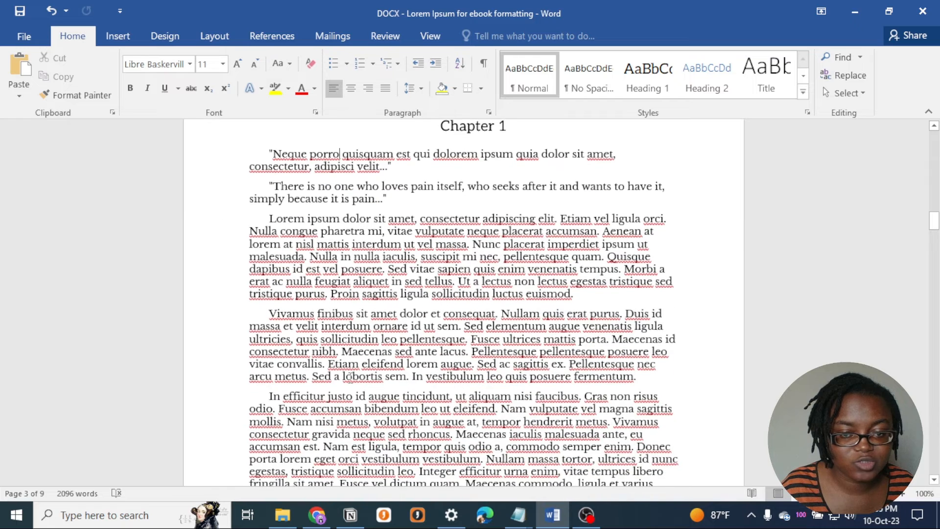
{"action": "scroll", "coordinate": [349, 365], "scroll_direction": "up", "scroll_amount": 2}
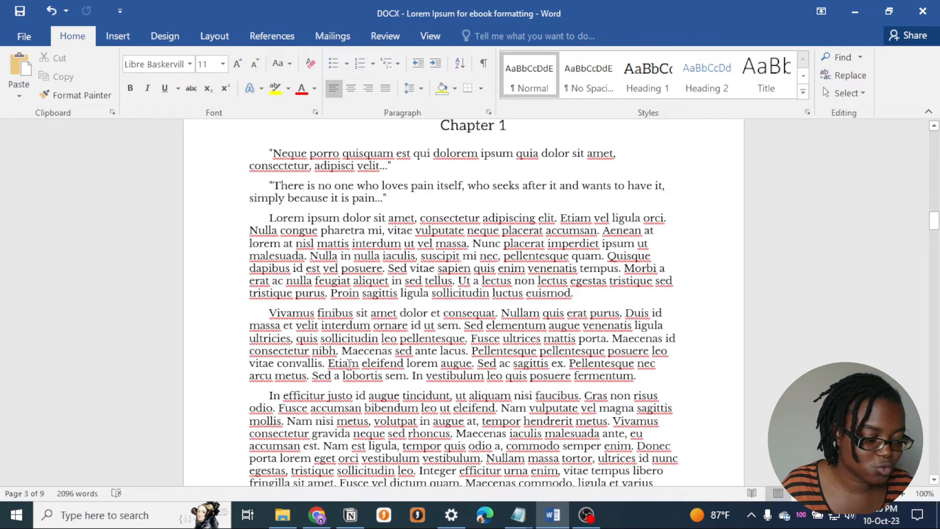
{"action": "scroll", "coordinate": [507, 288], "scroll_direction": "up", "scroll_amount": 3}
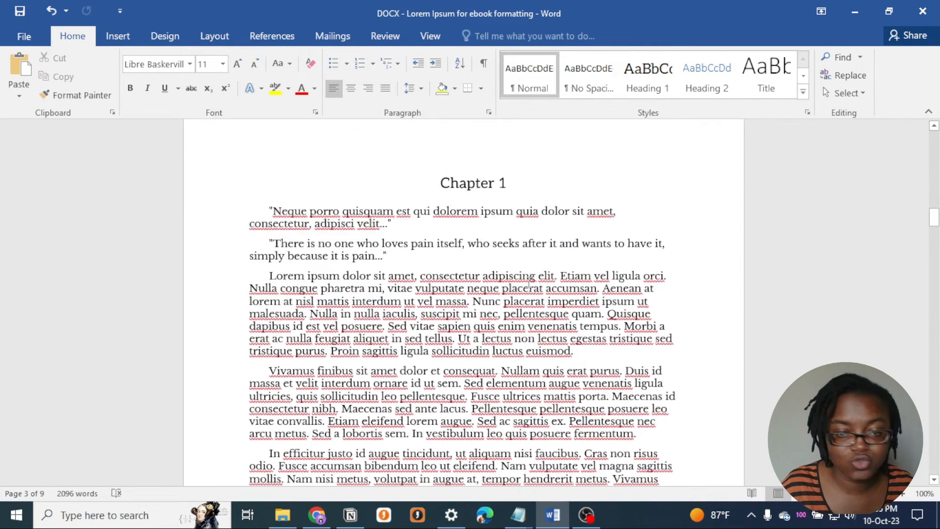
{"action": "scroll", "coordinate": [629, 254], "scroll_direction": "up", "scroll_amount": 15}
{"action": "scroll", "coordinate": [508, 248], "scroll_direction": "up", "scroll_amount": 1}
{"action": "left_click_drag", "start_coordinate": [549, 262], "coordinate": [357, 269]}
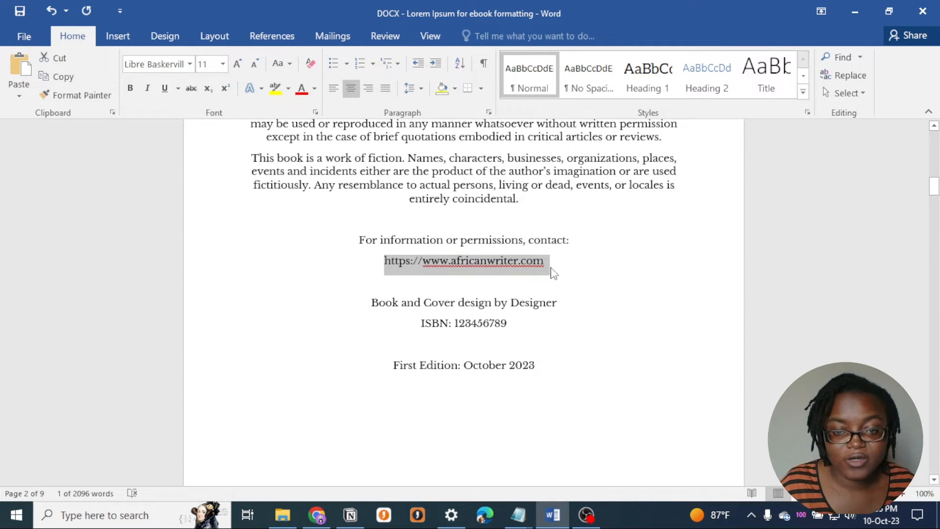
{"action": "left_click", "coordinate": [118, 36]}
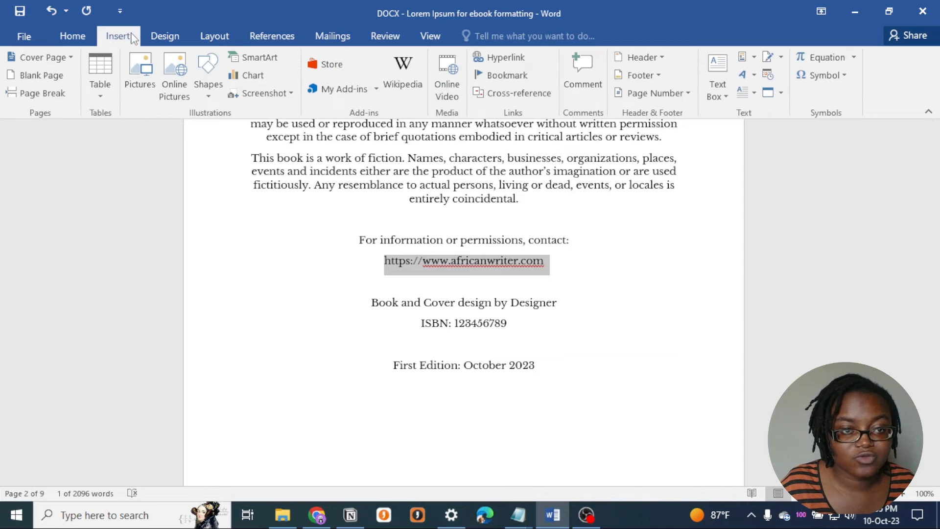
{"action": "left_click", "coordinate": [510, 59]}
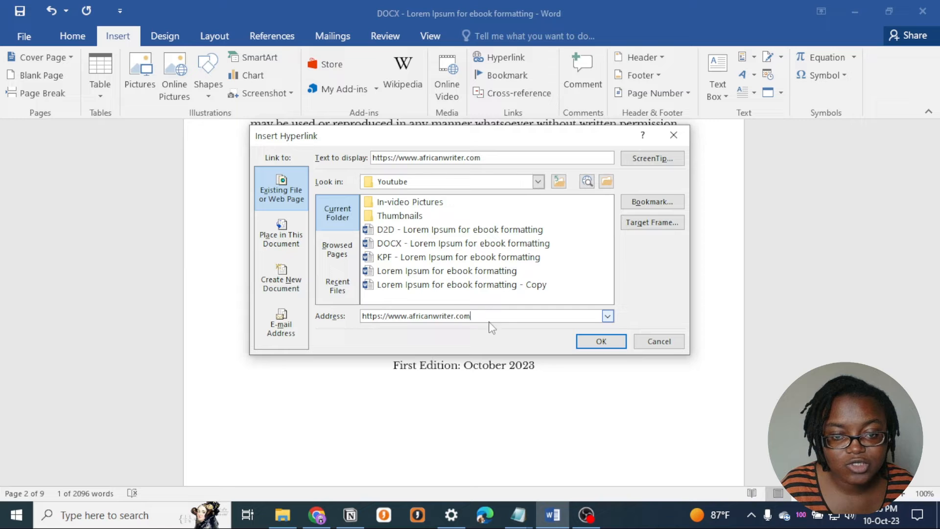
{"action": "left_click", "coordinate": [601, 342]}
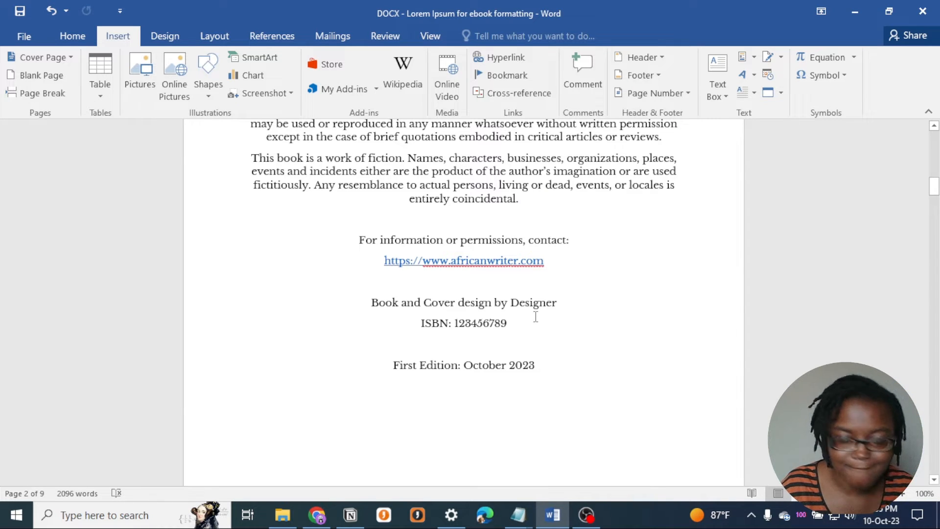
Insert a page break after the "First Edition: October 2023" line on the copyright page
{"action": "scroll", "coordinate": [516, 316], "scroll_direction": "down", "scroll_amount": 10}
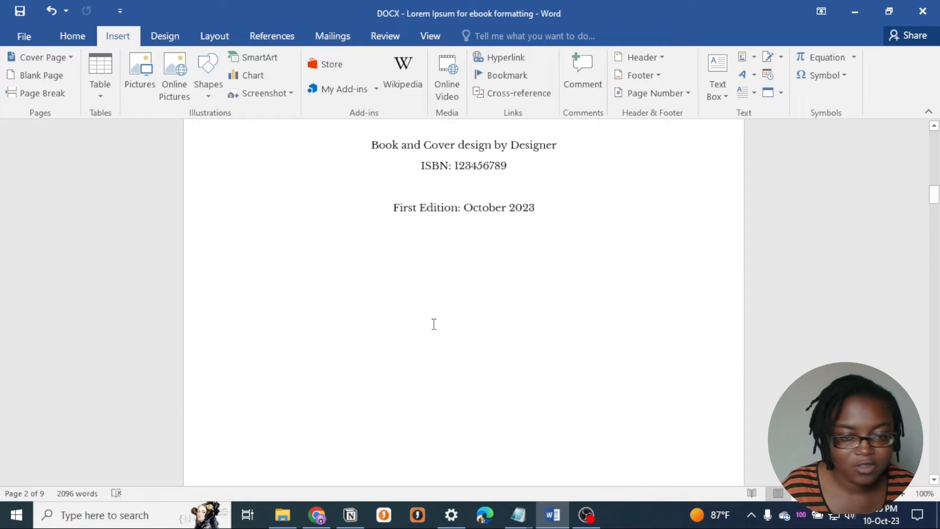
{"action": "scroll", "coordinate": [420, 311], "scroll_direction": "up", "scroll_amount": 6}
{"action": "scroll", "coordinate": [457, 298], "scroll_direction": "up", "scroll_amount": 5}
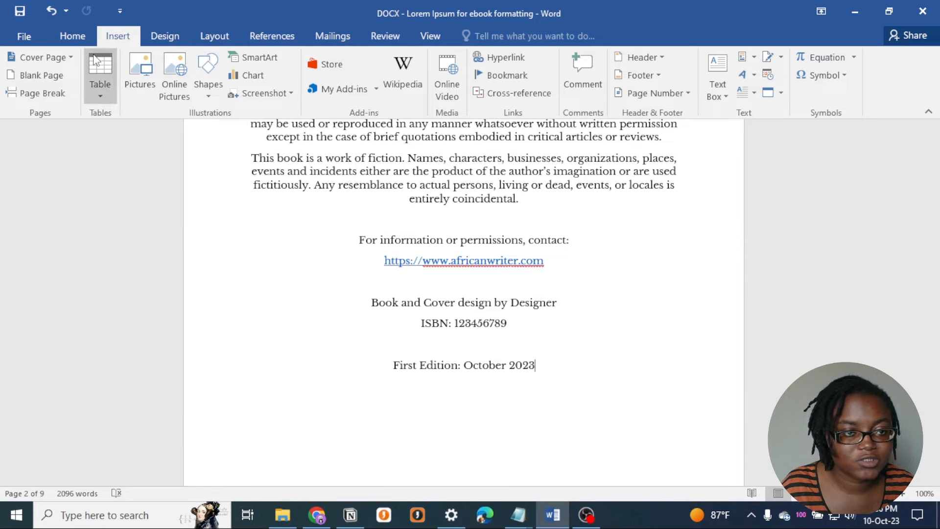
{"action": "left_click", "coordinate": [87, 37]}
{"action": "left_click", "coordinate": [118, 36]}
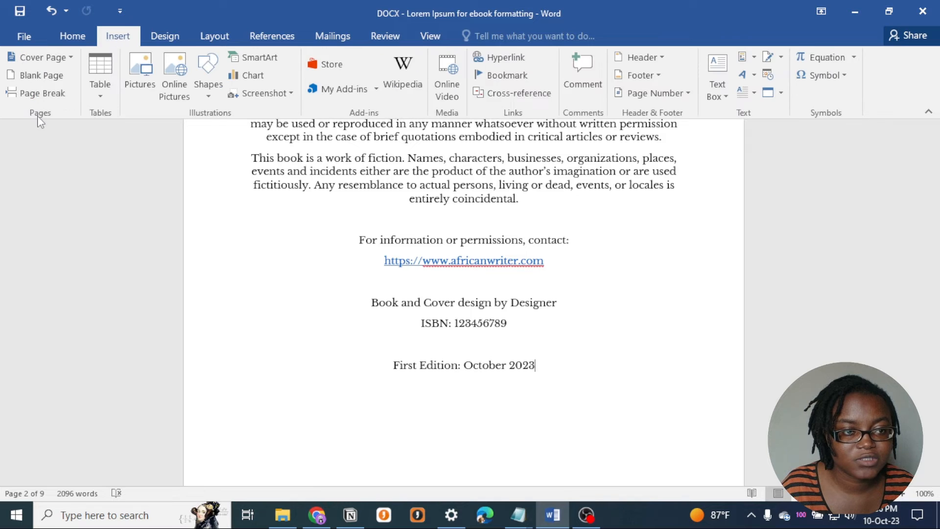
{"action": "left_click", "coordinate": [43, 93]}
{"action": "key", "text": "ctrl+Return"}
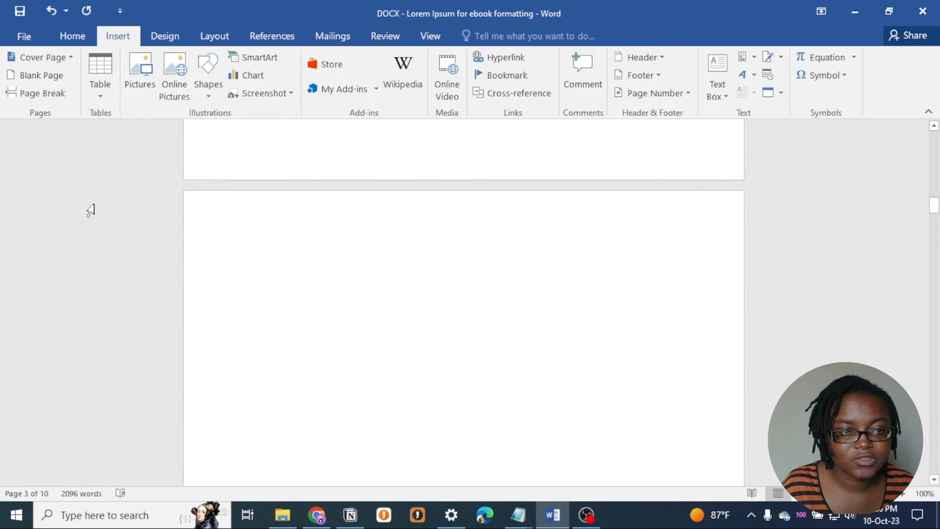
Add the title "Table of Content" on the new blank page and apply the Heading 1 style to it
{"action": "double_click", "coordinate": [408, 257]}
{"action": "type", "text": "Table of Content"}
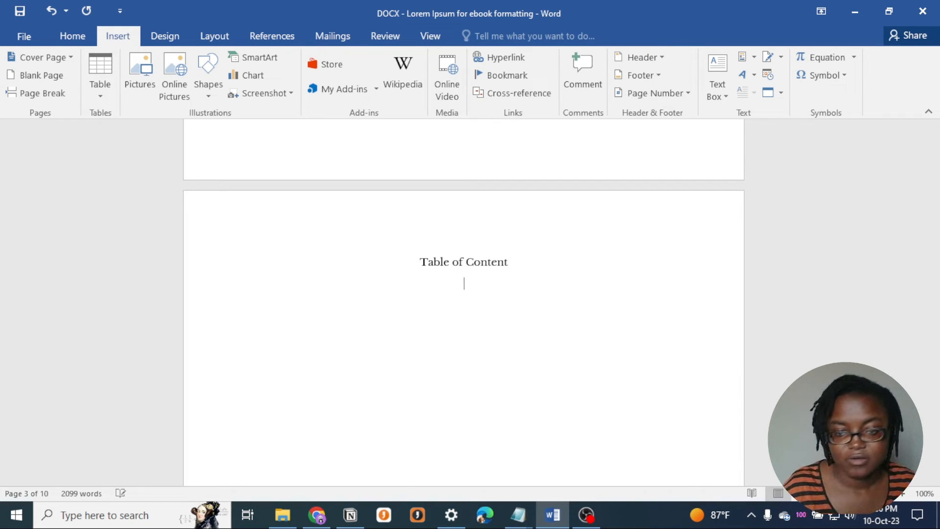
{"action": "left_click_drag", "start_coordinate": [520, 266], "coordinate": [340, 267]}
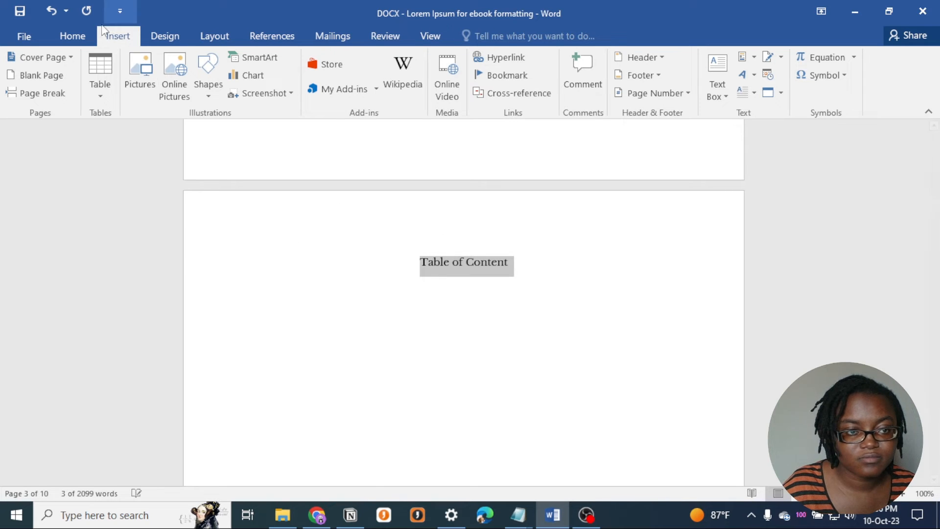
{"action": "left_click", "coordinate": [73, 36]}
{"action": "left_click", "coordinate": [348, 88]}
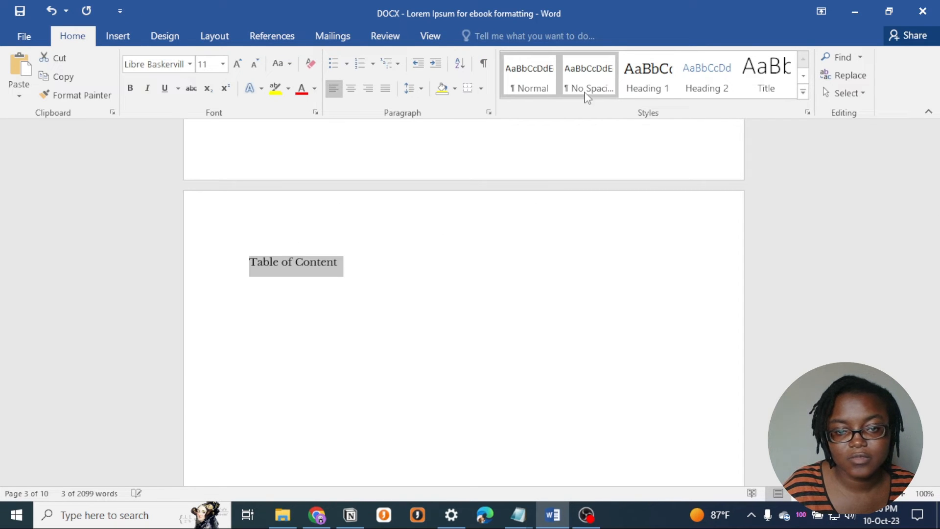
{"action": "left_click", "coordinate": [649, 85]}
{"action": "left_click", "coordinate": [442, 310]}
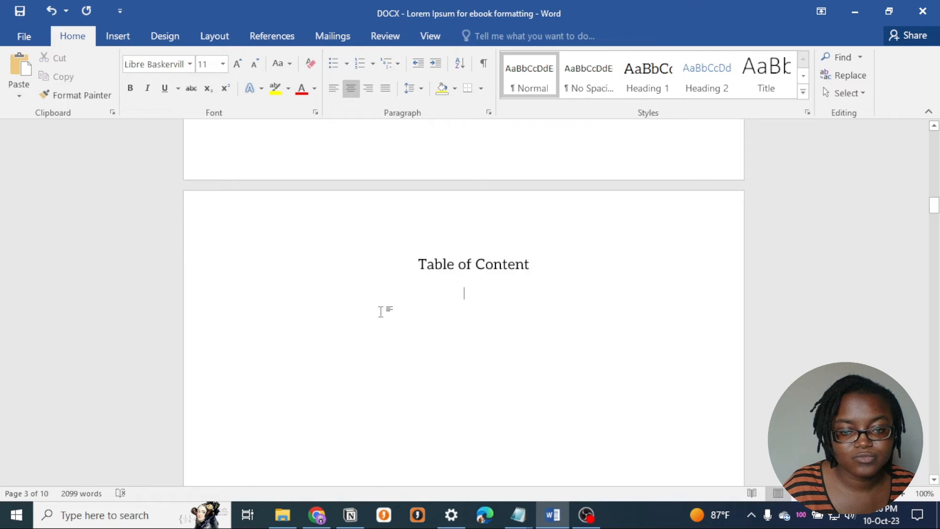
Insert the built-in Automatic Table 2 table of contents below the "Table of Content" title
{"action": "left_click", "coordinate": [123, 36]}
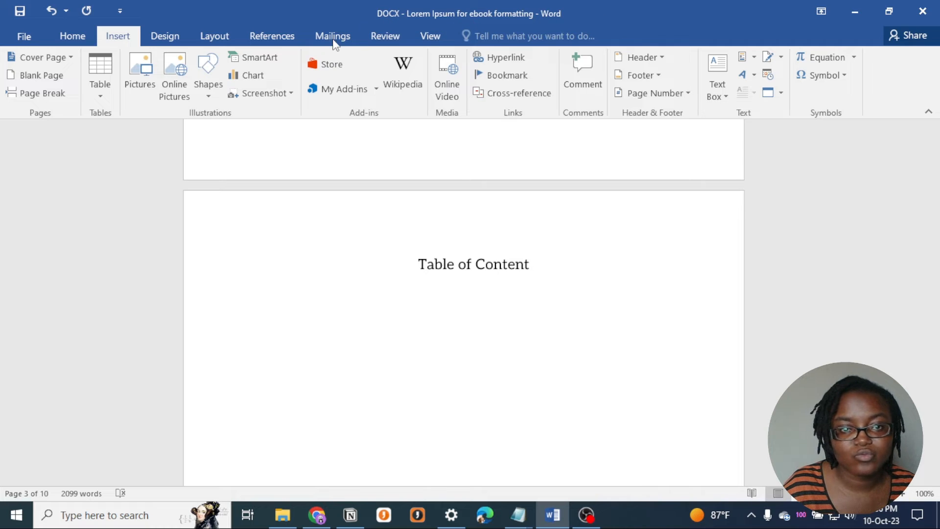
{"action": "left_click", "coordinate": [270, 38]}
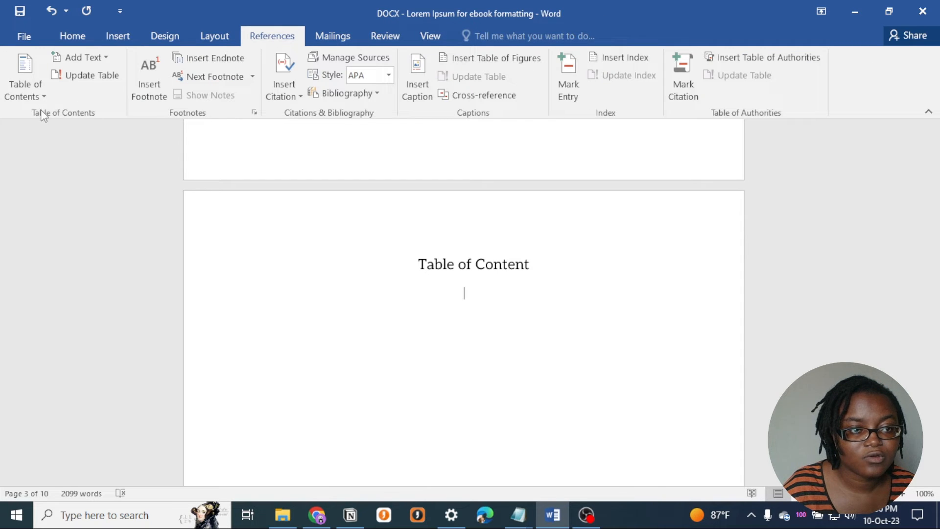
{"action": "left_click", "coordinate": [30, 96]}
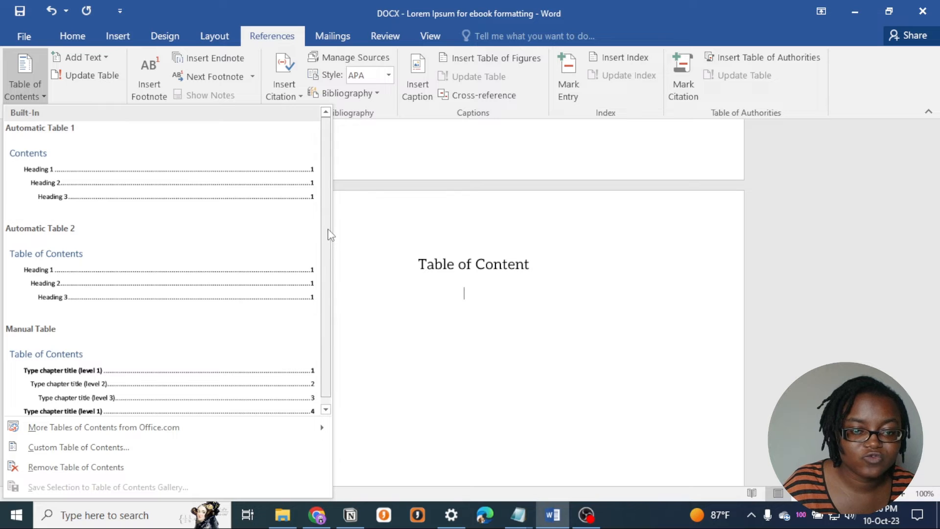
{"action": "left_click_drag", "start_coordinate": [328, 231], "coordinate": [326, 281]}
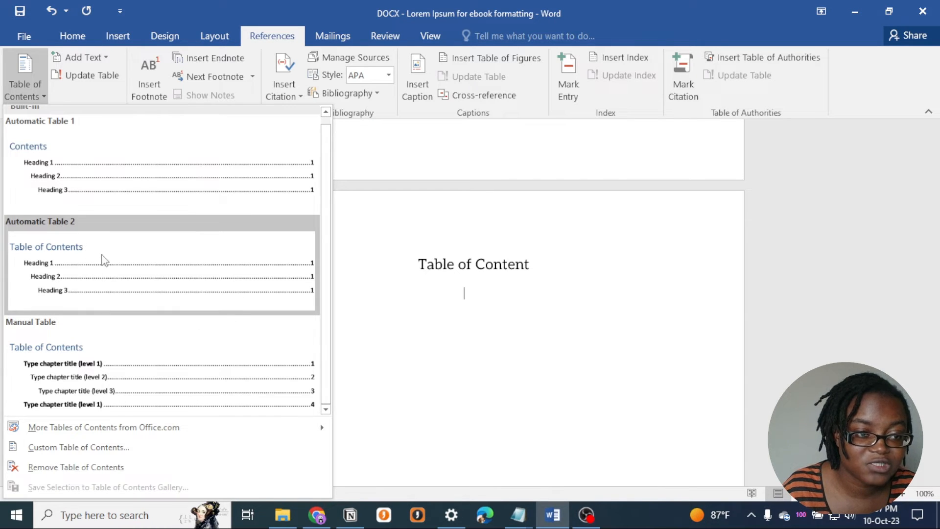
{"action": "left_click", "coordinate": [88, 262]}
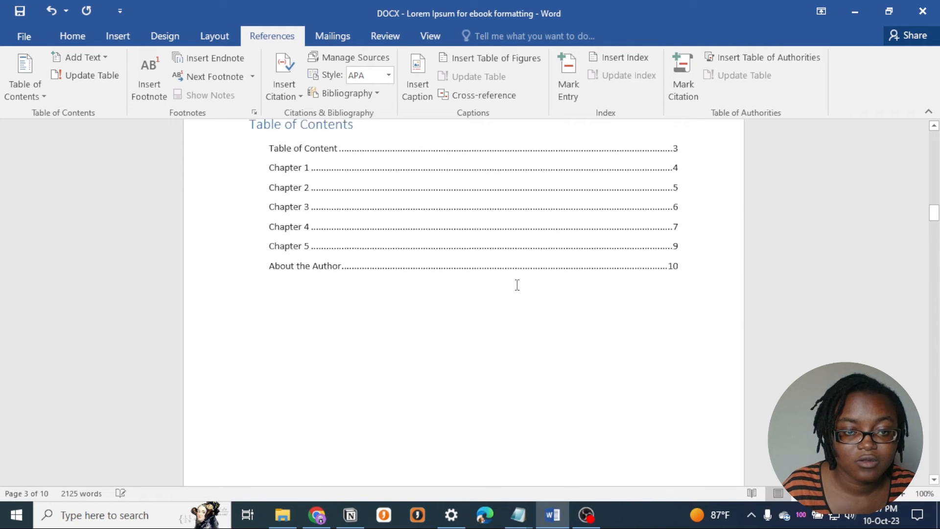
Apply the Heading 1 style to the "Table of Contents" title inside the automatic table of contents
{"action": "left_click", "coordinate": [317, 272]}
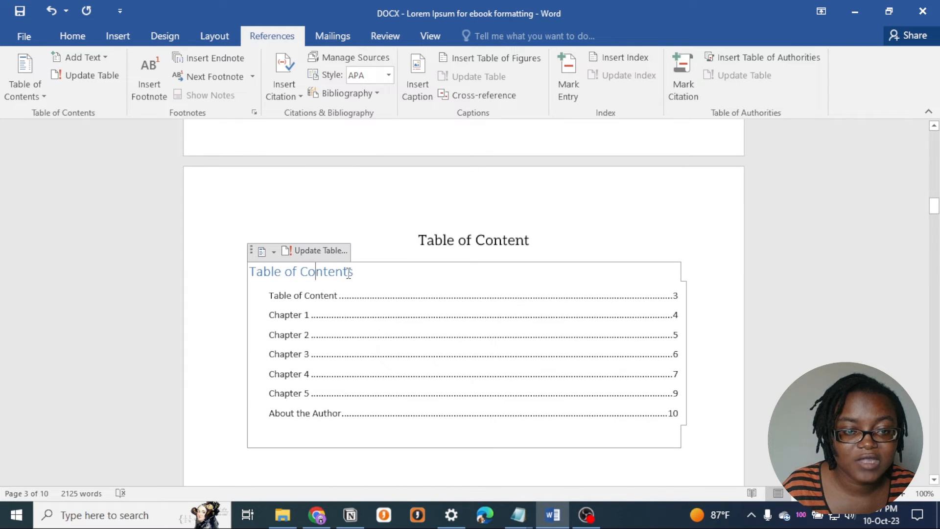
{"action": "left_click_drag", "start_coordinate": [359, 273], "coordinate": [249, 272]}
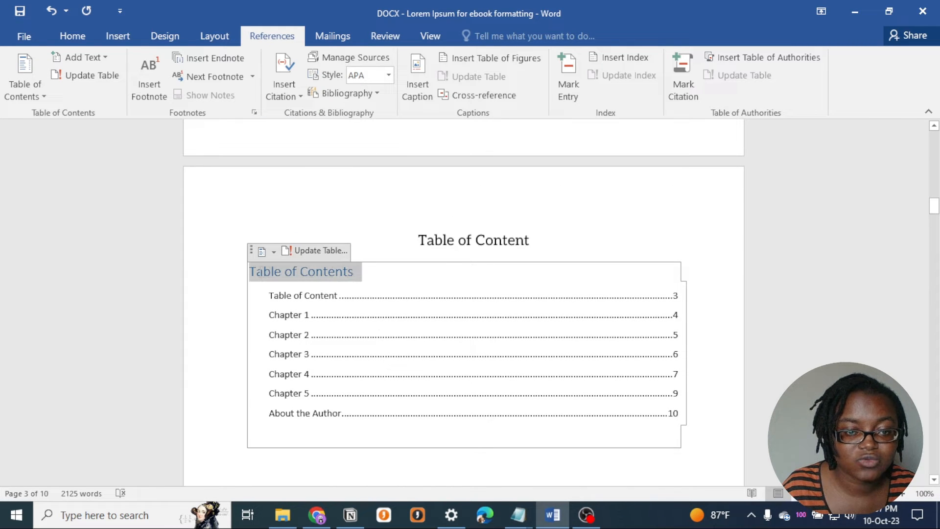
{"action": "left_click", "coordinate": [83, 33]}
{"action": "left_click", "coordinate": [648, 76]}
Delete the separate "Table of Content" title above the automatic table of contents
{"action": "left_click", "coordinate": [524, 234]}
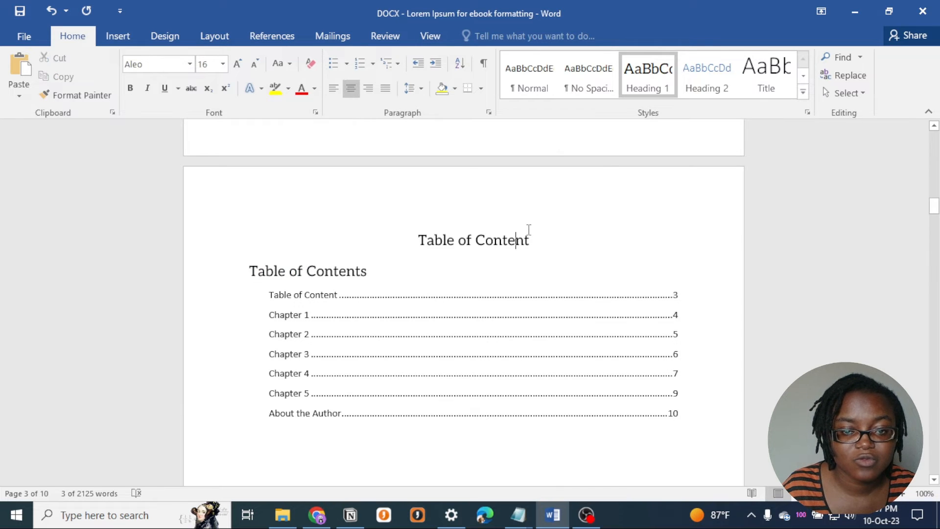
{"action": "triple_click", "coordinate": [378, 240]}
{"action": "key", "text": "Delete"}
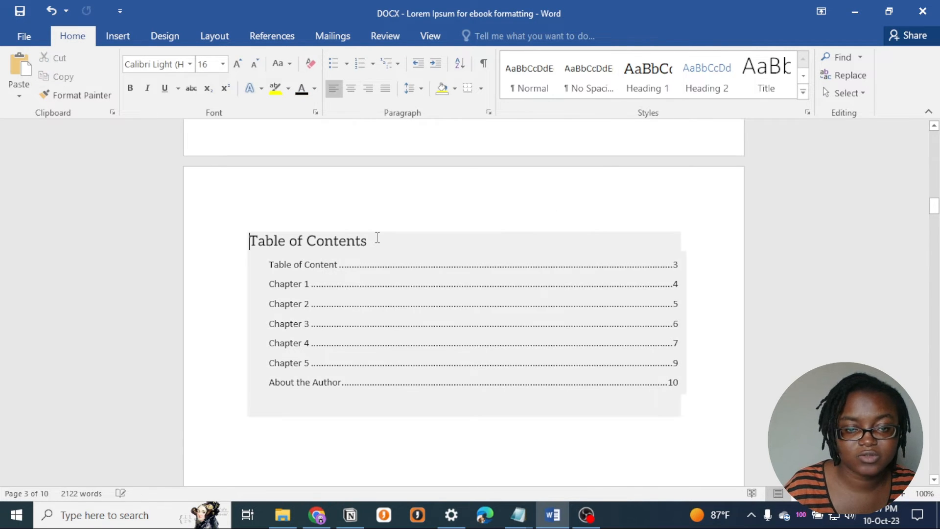
{"action": "left_click", "coordinate": [389, 247]}
Remove the "Table of Content" entry and its leftover blank line from the table of contents
{"action": "left_click", "coordinate": [398, 333]}
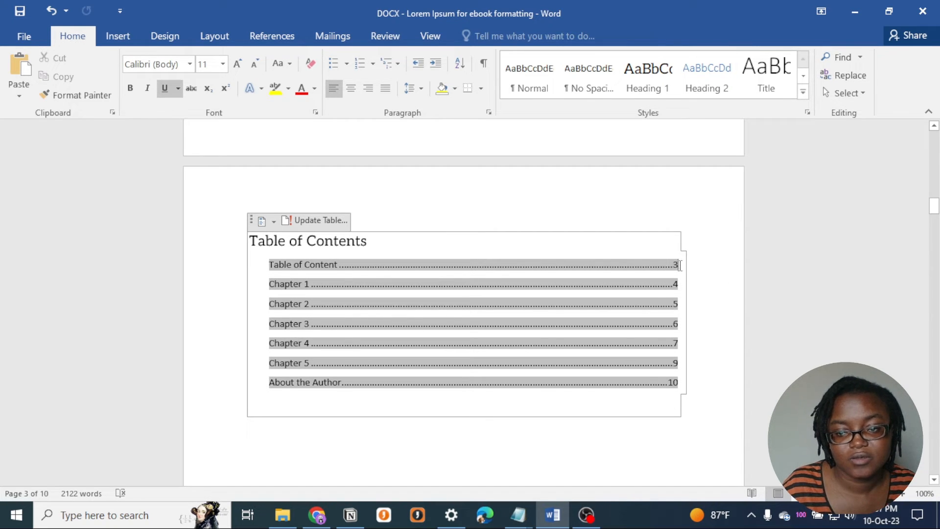
{"action": "left_click", "coordinate": [263, 267]}
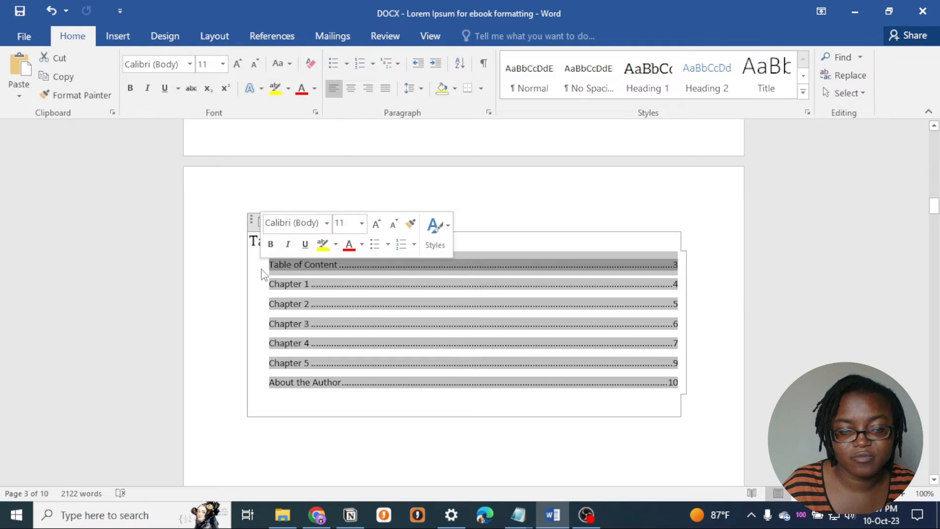
{"action": "key", "text": "Delete"}
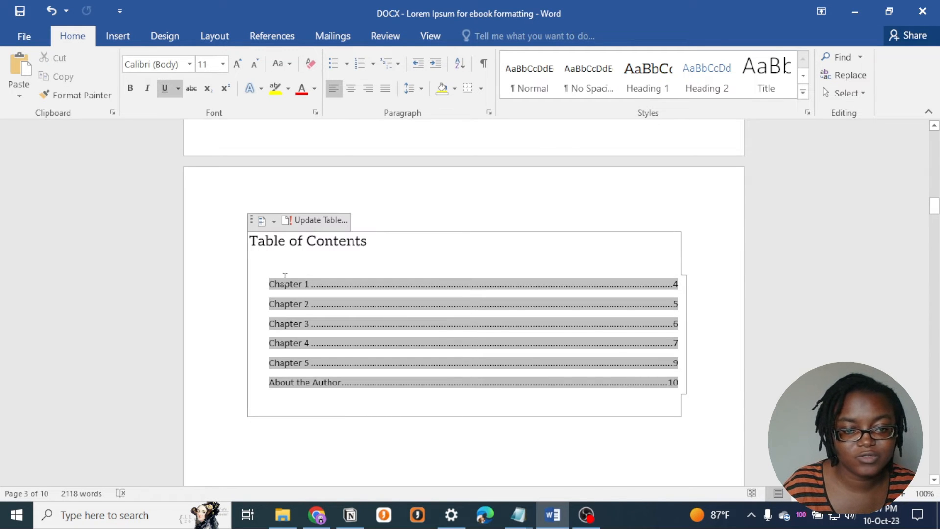
{"action": "double_click", "coordinate": [290, 259]}
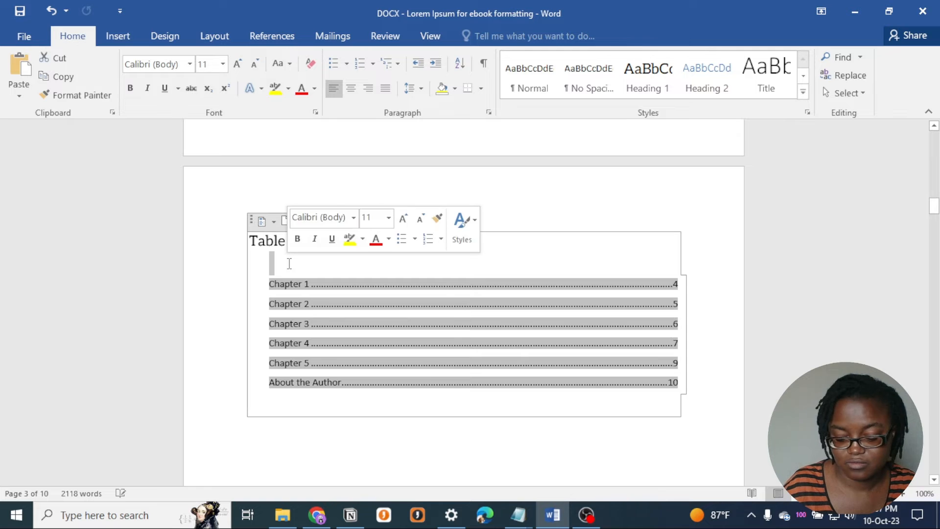
{"action": "key", "text": "Delete"}
{"action": "key", "text": "ctrl+u"}
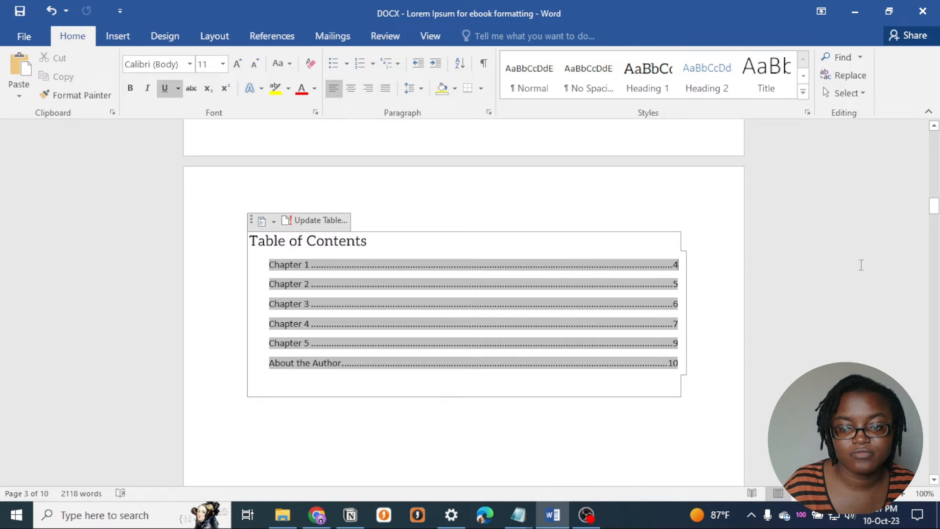
{"action": "left_click", "coordinate": [706, 231]}
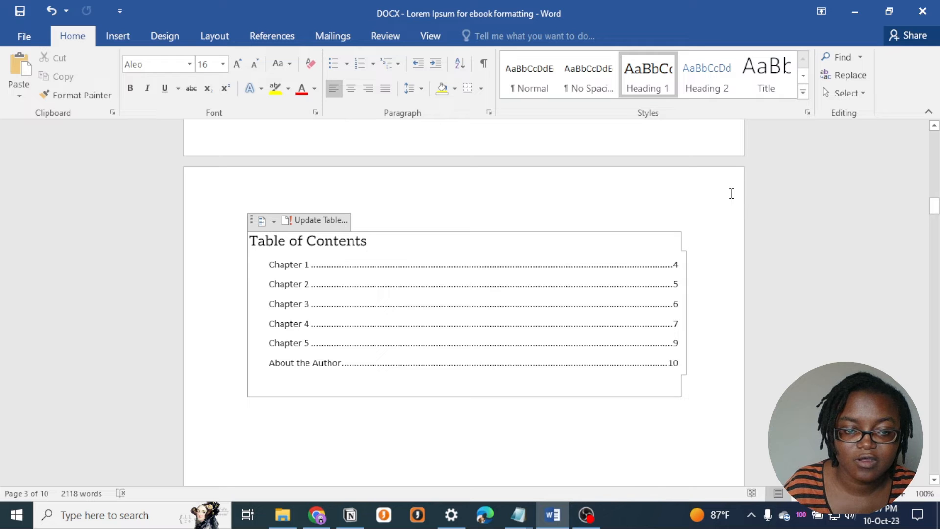
{"action": "scroll", "coordinate": [840, 294], "scroll_direction": "down", "scroll_amount": 5}
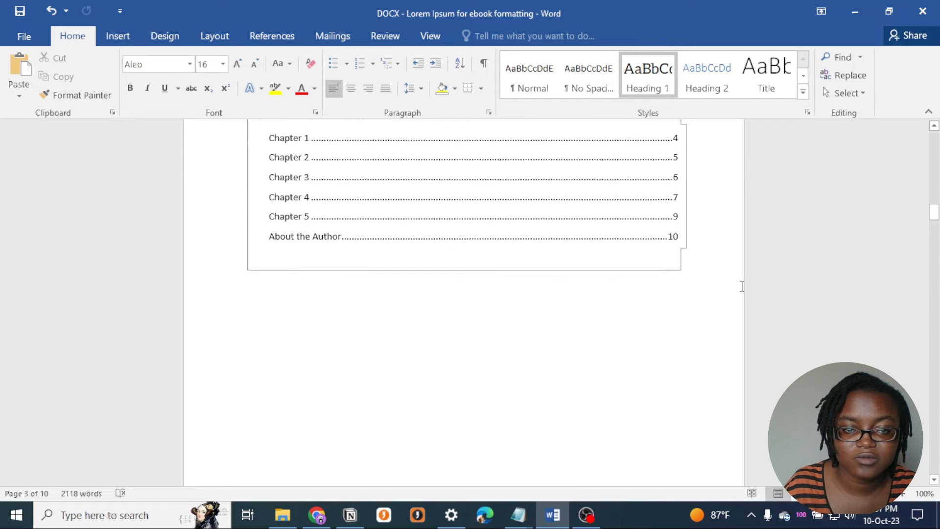
{"action": "scroll", "coordinate": [740, 285], "scroll_direction": "up", "scroll_amount": 4}
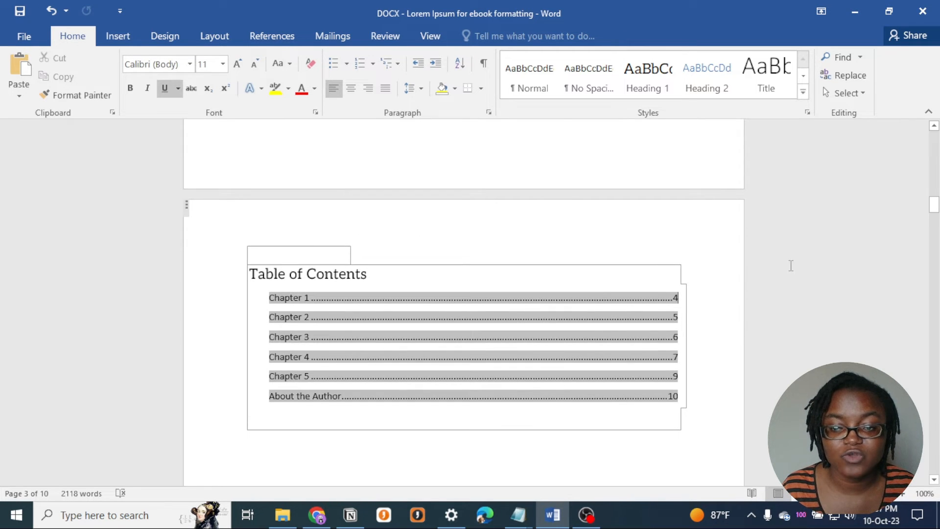
{"action": "scroll", "coordinate": [791, 265], "scroll_direction": "up", "scroll_amount": 10}
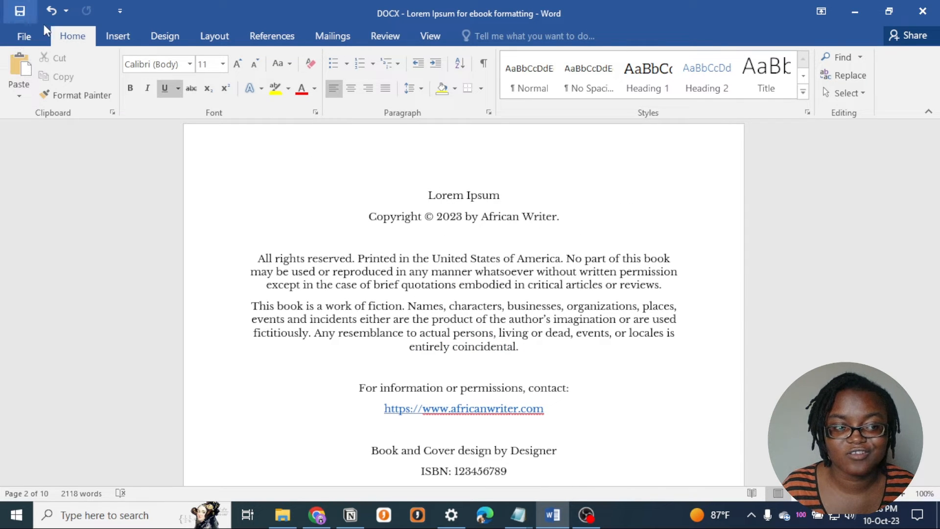
{"action": "left_click_drag", "start_coordinate": [934, 173], "coordinate": [937, 413]}
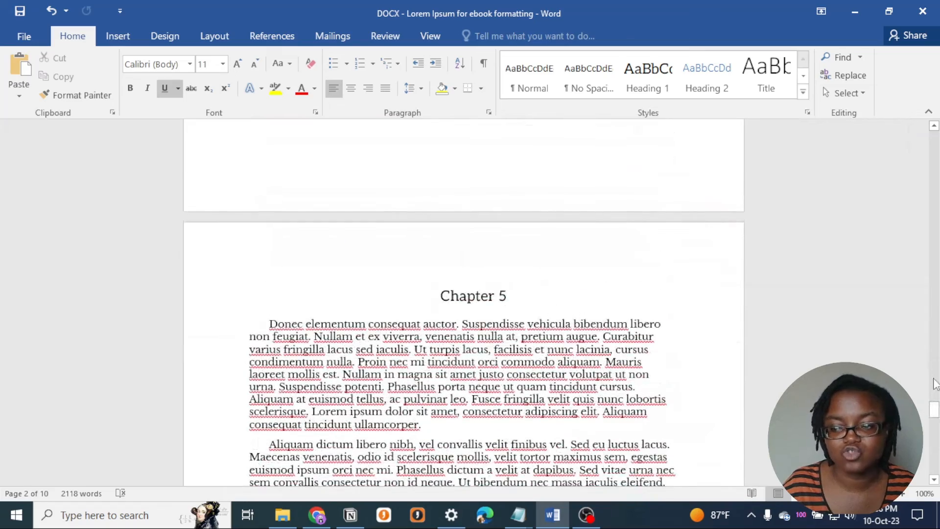
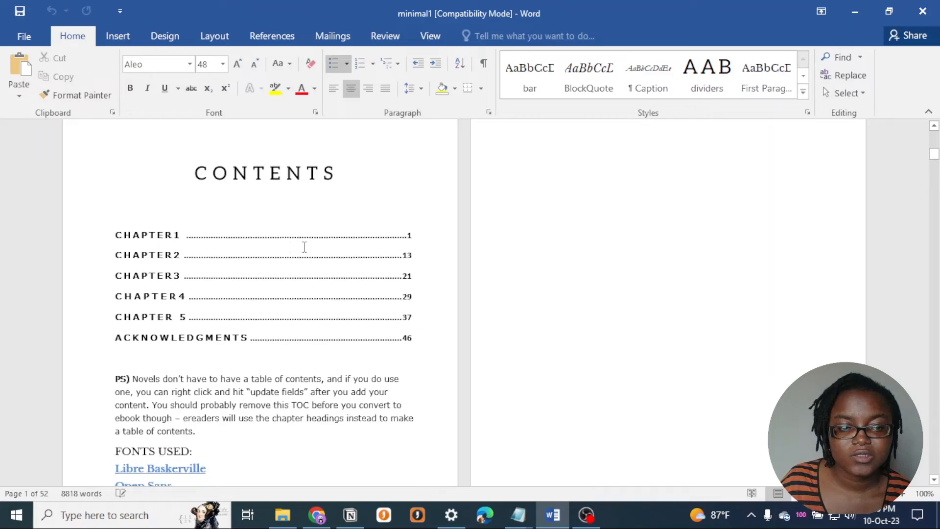
Examine the contents page and the Chapter One layout in the minimal1 book template
{"action": "scroll", "coordinate": [304, 248], "scroll_direction": "down", "scroll_amount": 5}
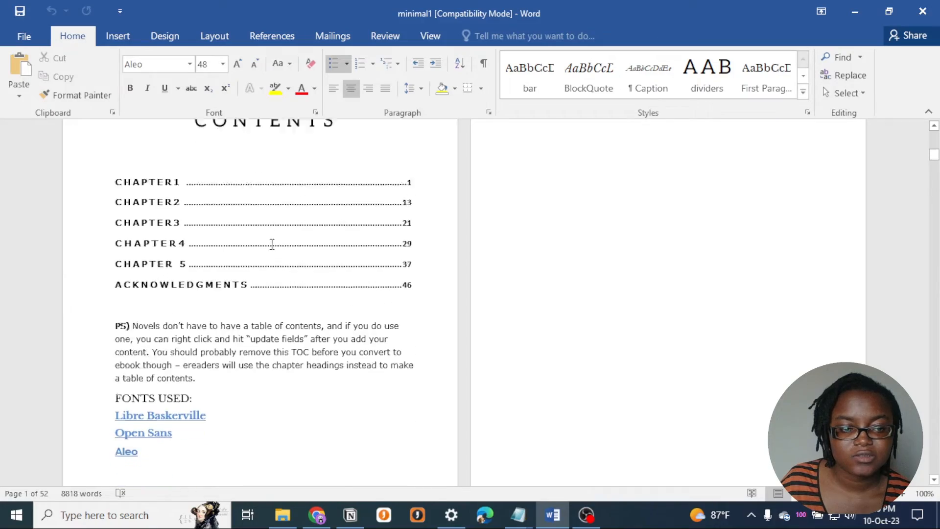
{"action": "scroll", "coordinate": [451, 355], "scroll_direction": "down", "scroll_amount": 7}
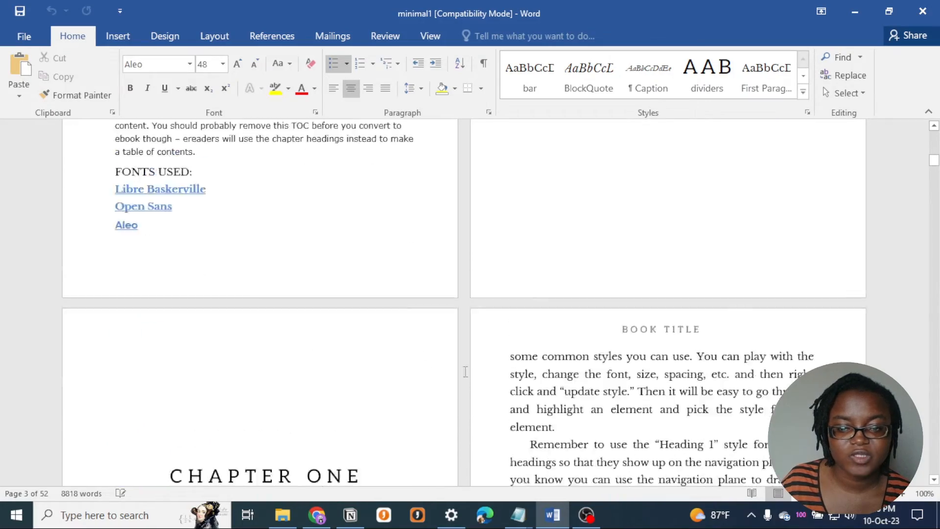
{"action": "scroll", "coordinate": [304, 279], "scroll_direction": "down", "scroll_amount": 2}
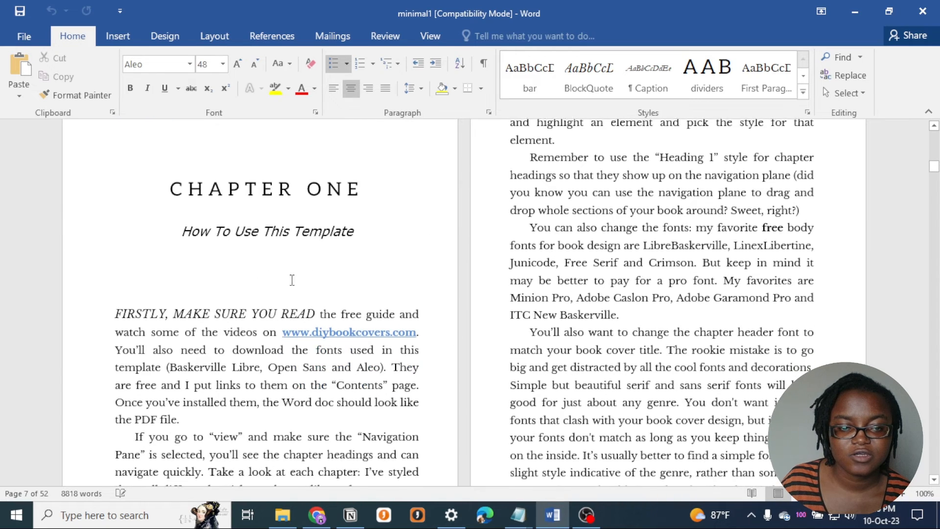
{"action": "scroll", "coordinate": [195, 419], "scroll_direction": "up", "scroll_amount": 6}
{"action": "scroll", "coordinate": [364, 370], "scroll_direction": "up", "scroll_amount": 15}
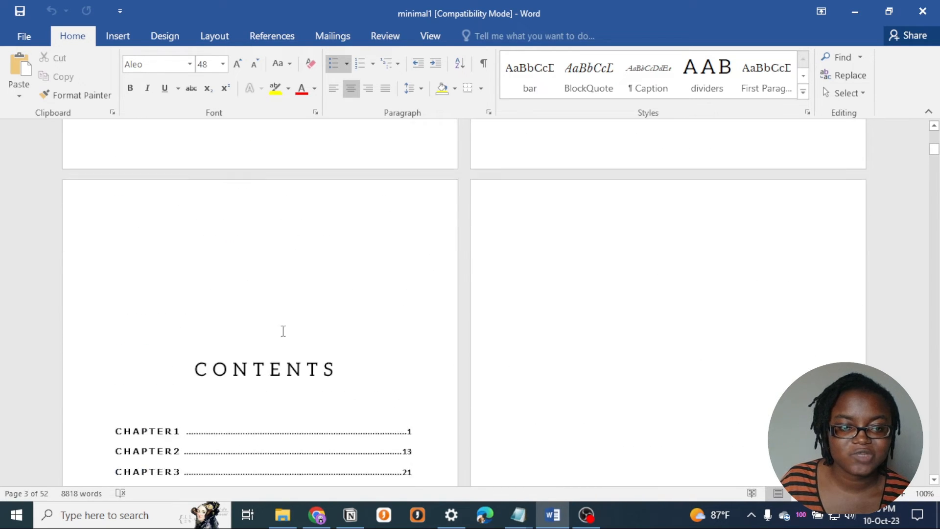
{"action": "left_click", "coordinate": [181, 435]}
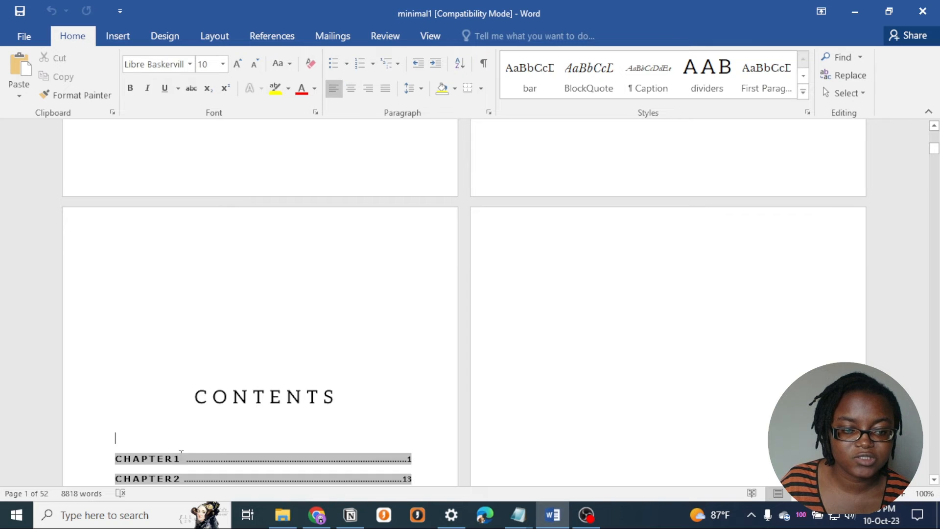
{"action": "scroll", "coordinate": [307, 334], "scroll_direction": "down", "scroll_amount": 5}
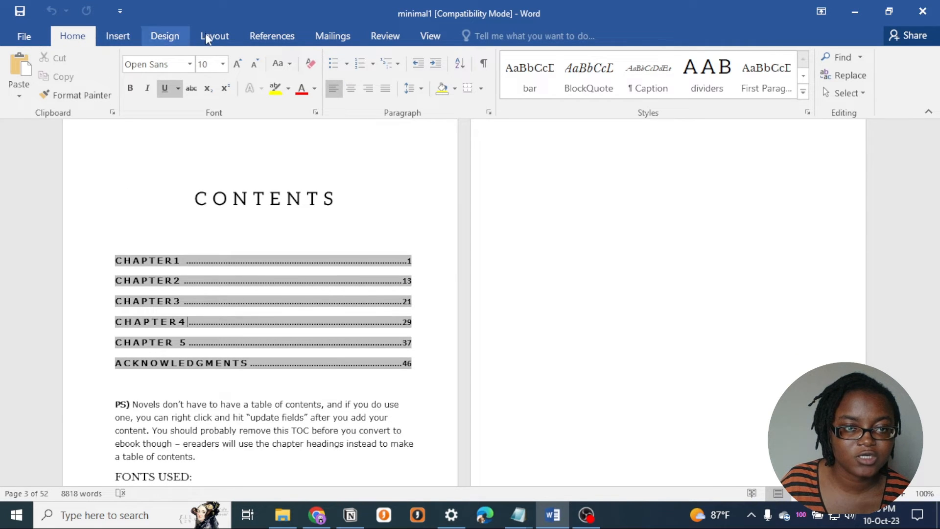
{"action": "left_click", "coordinate": [257, 32]}
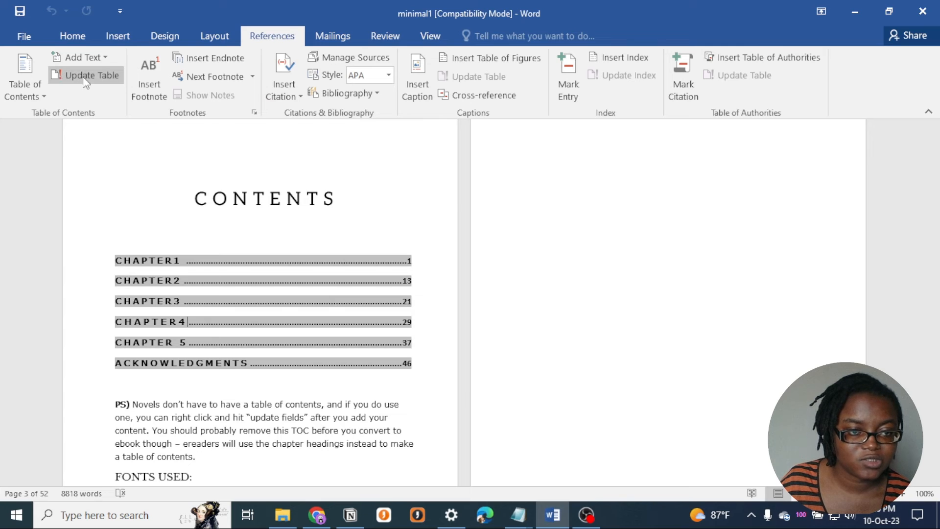
{"action": "left_click", "coordinate": [342, 399]}
{"action": "scroll", "coordinate": [348, 397], "scroll_direction": "down", "scroll_amount": 15}
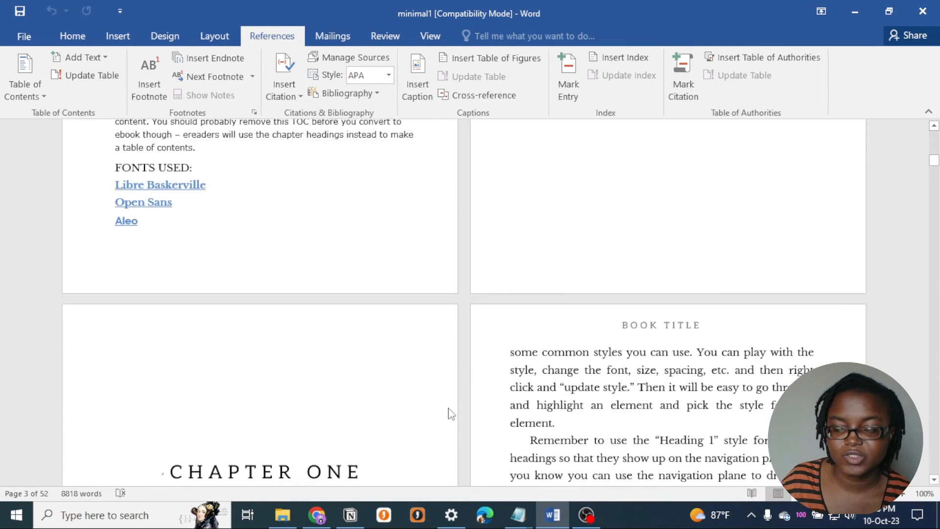
{"action": "scroll", "coordinate": [407, 332], "scroll_direction": "up", "scroll_amount": 2}
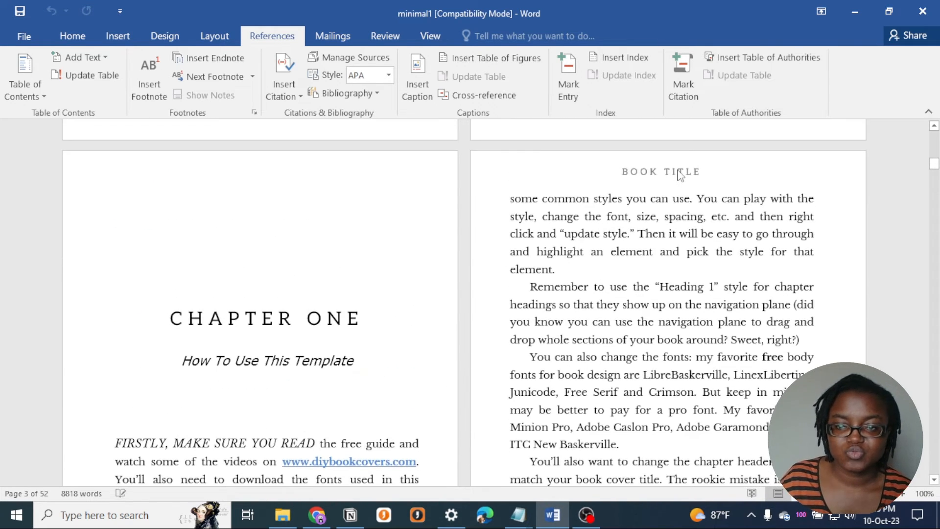
{"action": "scroll", "coordinate": [550, 321], "scroll_direction": "down", "scroll_amount": 10}
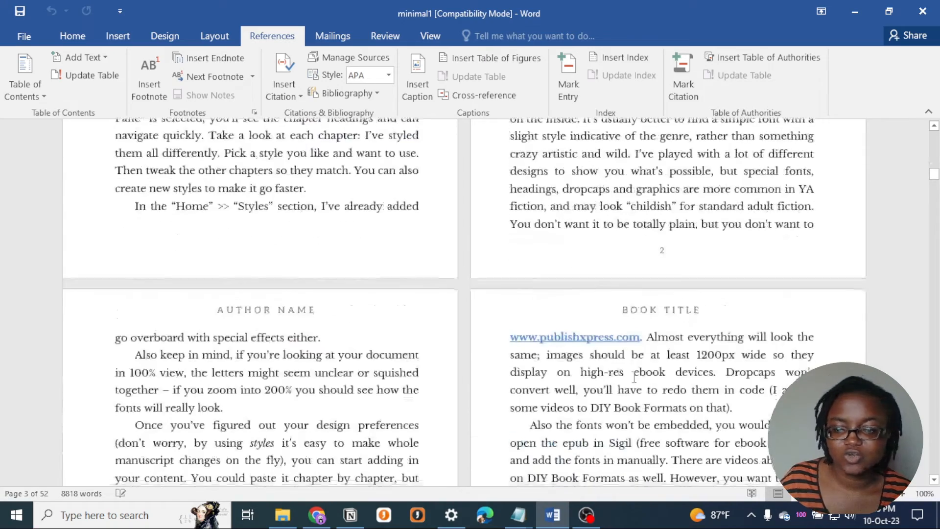
{"action": "scroll", "coordinate": [629, 401], "scroll_direction": "down", "scroll_amount": 8}
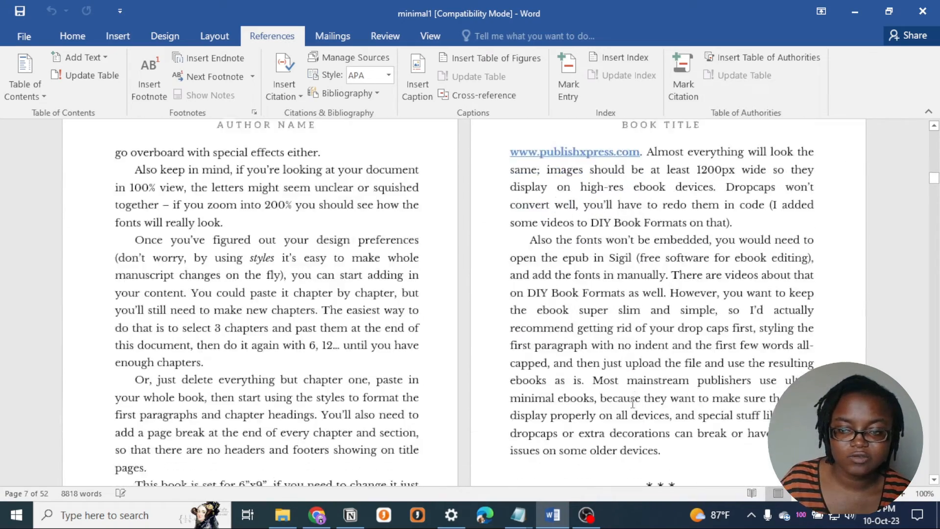
Check which styles the template uses for the three-asterisk section break and the paragraph following it
{"action": "left_click", "coordinate": [676, 216]}
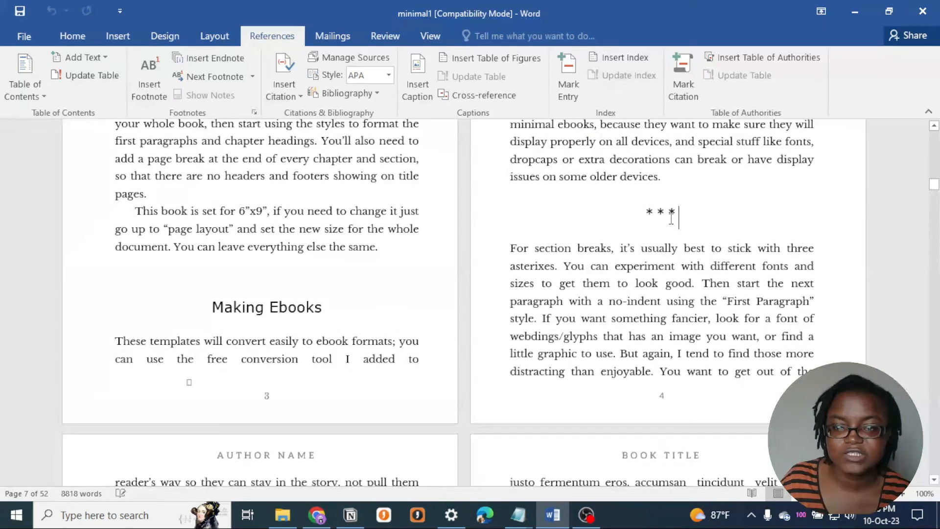
{"action": "left_click", "coordinate": [72, 36]}
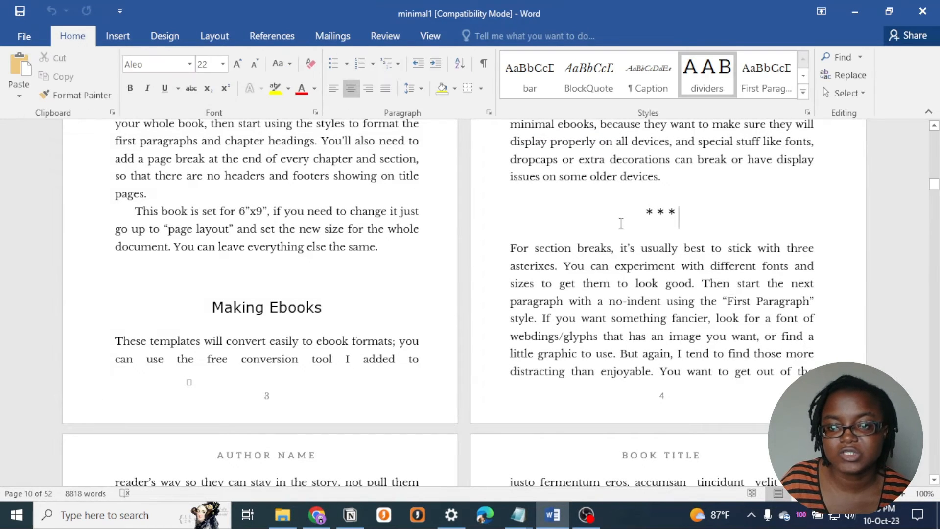
{"action": "left_click_drag", "start_coordinate": [684, 217], "coordinate": [626, 210]}
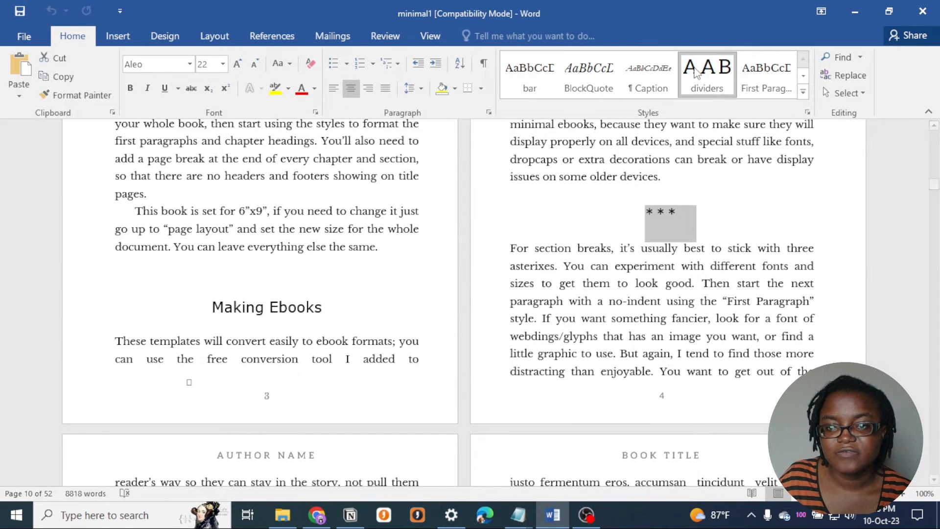
{"action": "left_click", "coordinate": [671, 221]}
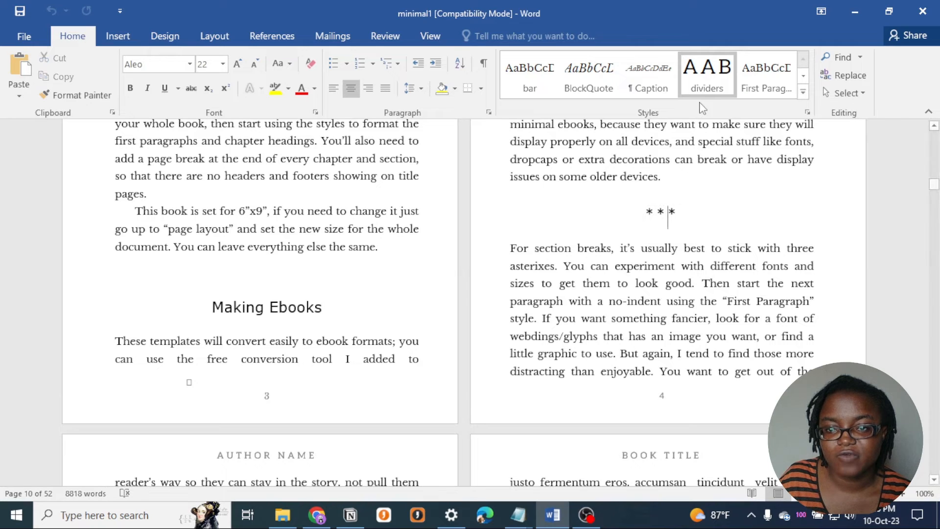
{"action": "left_click_drag", "start_coordinate": [682, 216], "coordinate": [638, 221]}
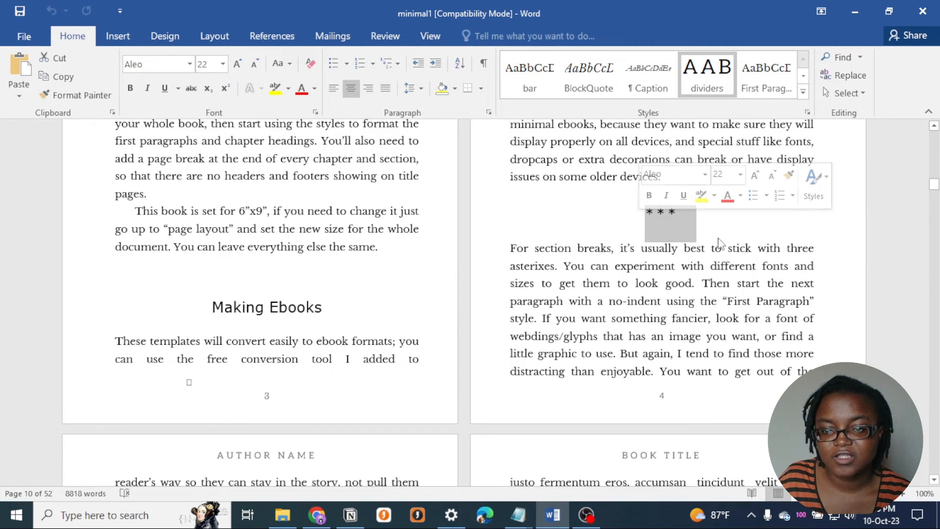
{"action": "left_click", "coordinate": [683, 267]}
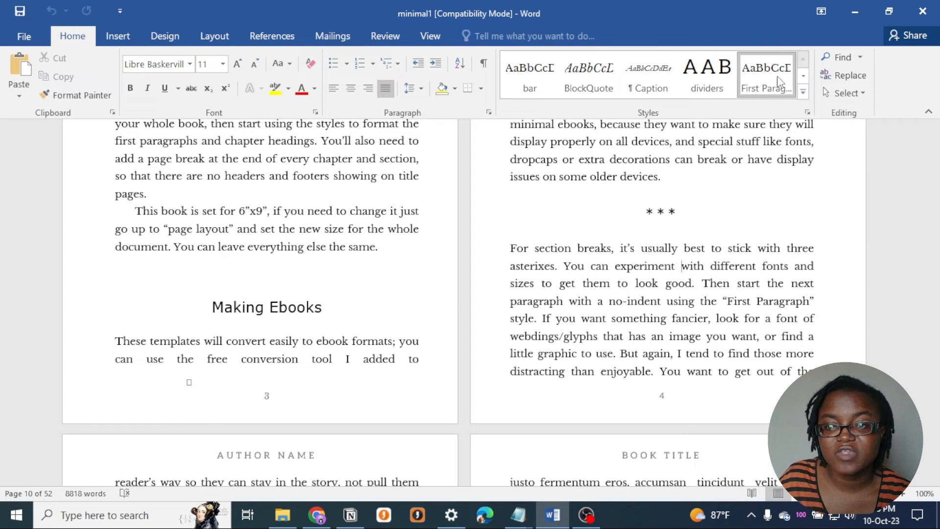
{"action": "left_click", "coordinate": [803, 76]}
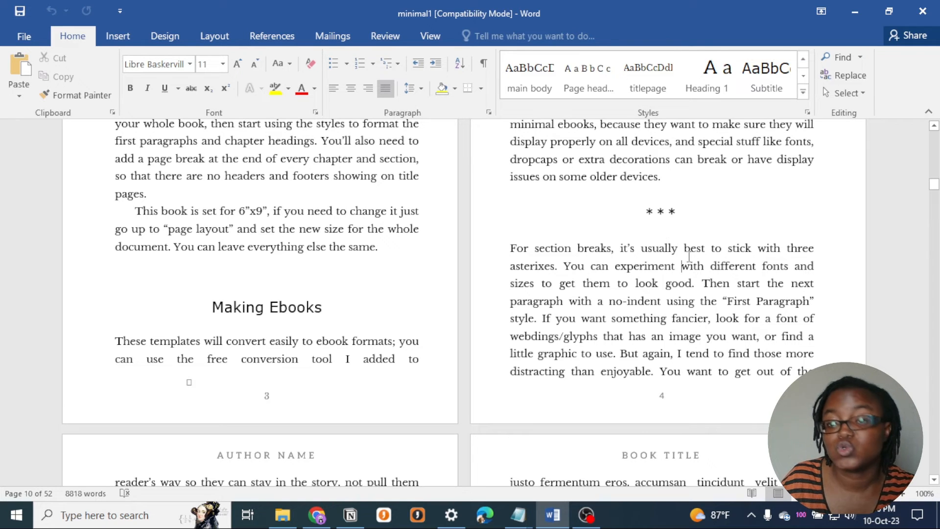
{"action": "triple_click", "coordinate": [694, 212]}
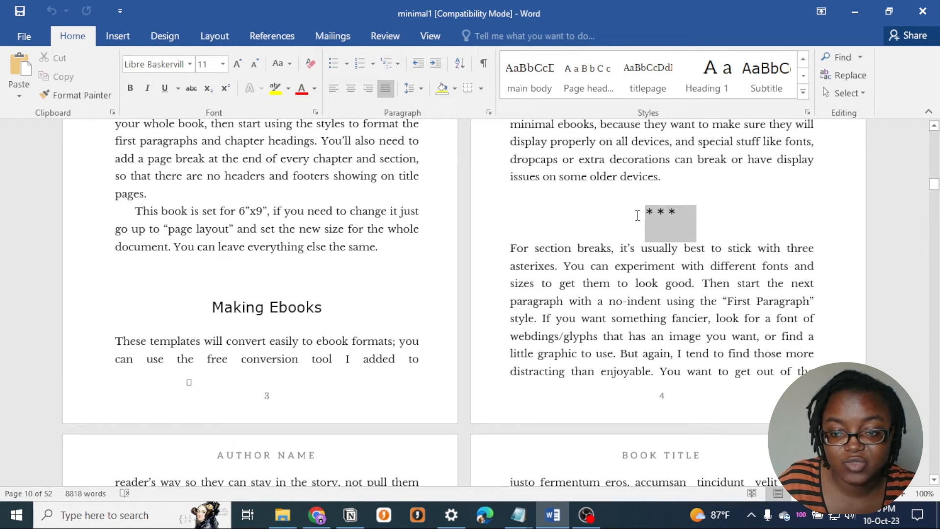
{"action": "left_click", "coordinate": [803, 76]}
{"action": "left_click", "coordinate": [803, 59]}
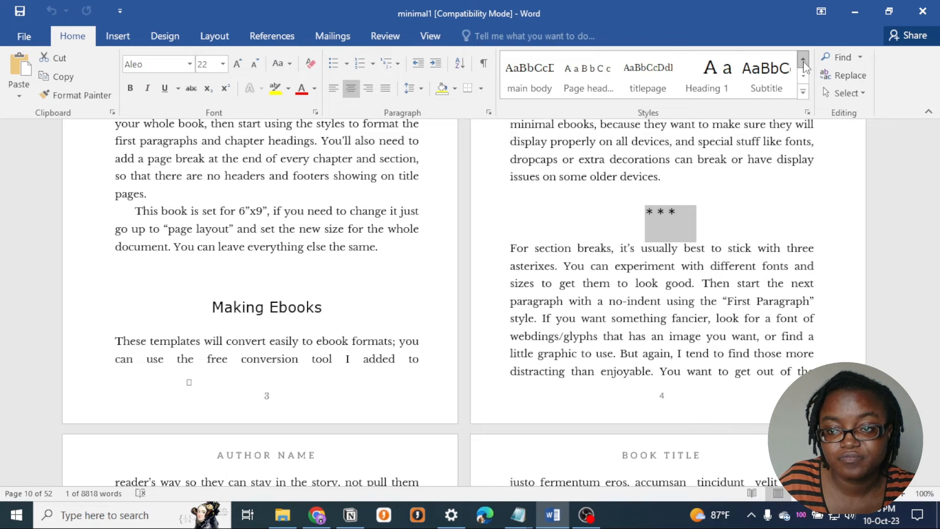
Apply the dividers style to the three-asterisk section break
{"action": "left_click", "coordinate": [803, 59]}
{"action": "left_click", "coordinate": [697, 89]}
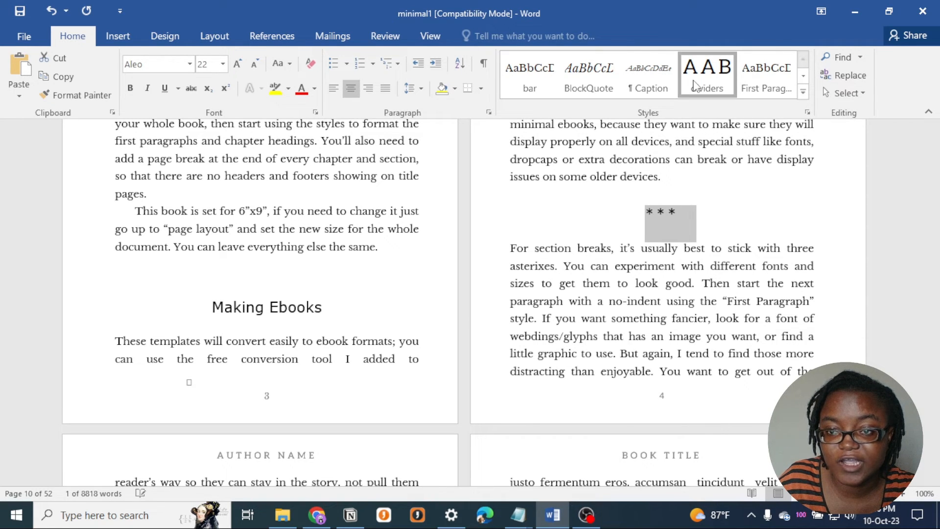
Check which styles the template uses for the "Making Ebooks" subheading and the "Chapter One" heading
{"action": "left_click", "coordinate": [357, 304]}
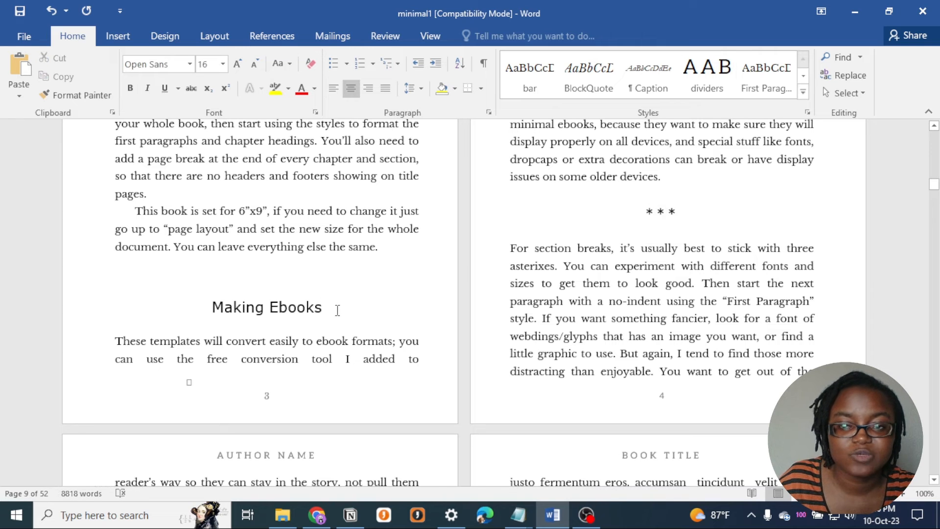
{"action": "left_click_drag", "start_coordinate": [336, 309], "coordinate": [211, 309]}
{"action": "left_click", "coordinate": [803, 76]}
{"action": "left_click", "coordinate": [803, 77]}
{"action": "left_click", "coordinate": [805, 59]}
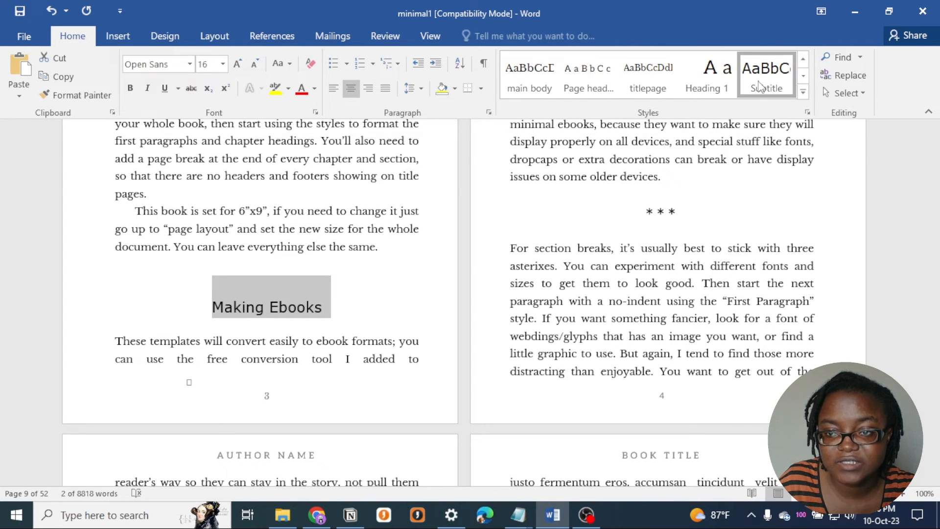
{"action": "scroll", "coordinate": [353, 323], "scroll_direction": "up", "scroll_amount": 6}
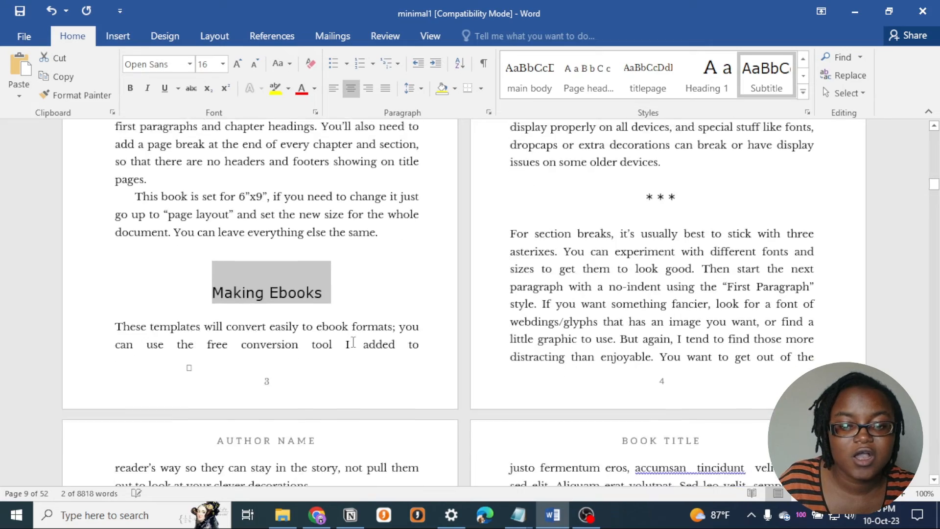
{"action": "scroll", "coordinate": [353, 323], "scroll_direction": "up", "scroll_amount": 15}
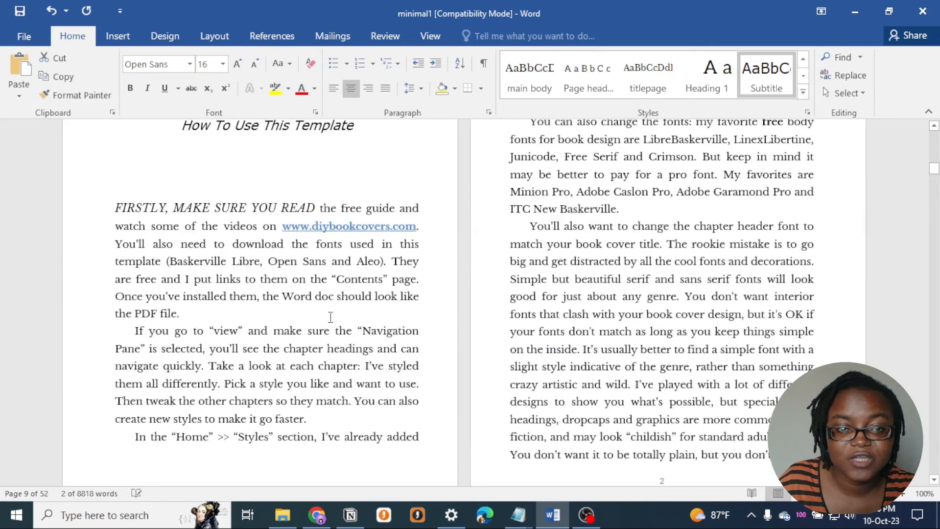
{"action": "scroll", "coordinate": [333, 294], "scroll_direction": "up", "scroll_amount": 1}
{"action": "scroll", "coordinate": [336, 329], "scroll_direction": "down", "scroll_amount": 4}
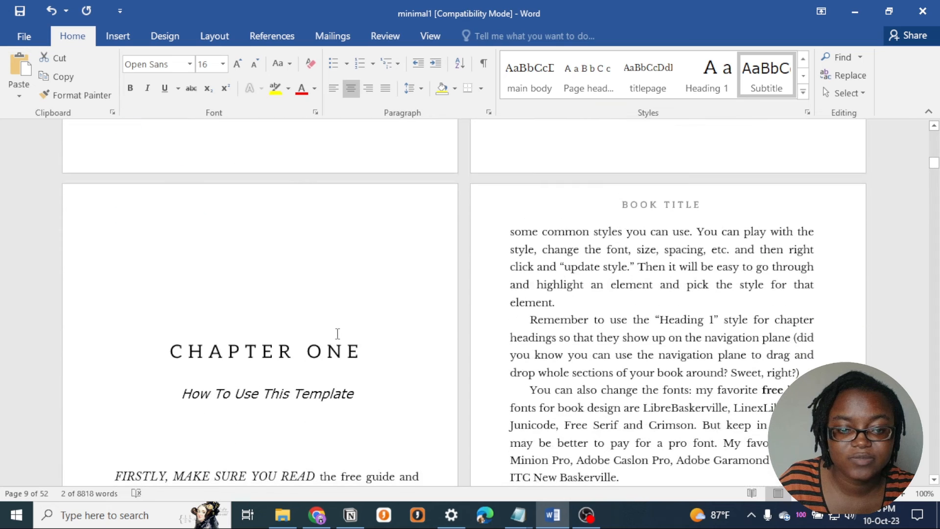
{"action": "left_click", "coordinate": [363, 346]}
{"action": "scroll", "coordinate": [336, 330], "scroll_direction": "down", "scroll_amount": 2}
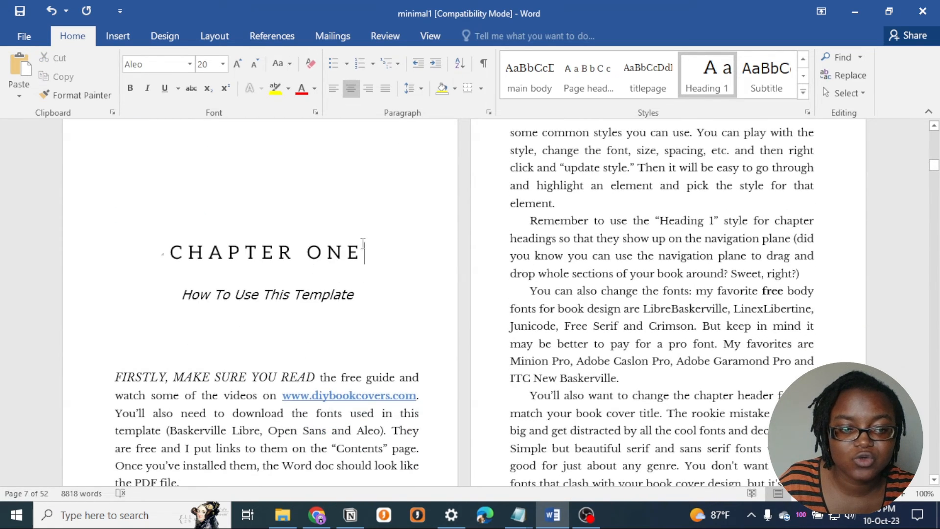
Add the text "Chapter 1" on the blank page facing the Contents page and format it with the Heading 1 style
{"action": "scroll", "coordinate": [491, 260], "scroll_direction": "up", "scroll_amount": 3}
{"action": "scroll", "coordinate": [490, 260], "scroll_direction": "up", "scroll_amount": 15}
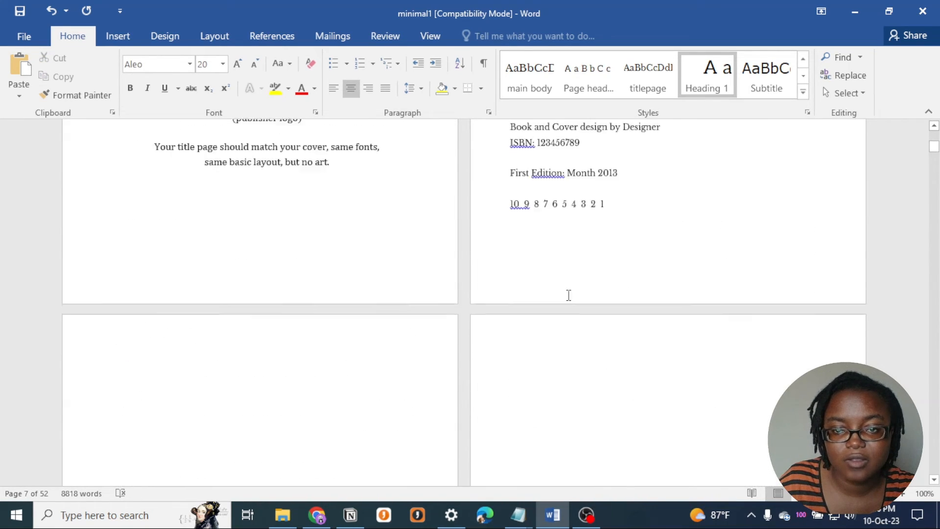
{"action": "scroll", "coordinate": [559, 334], "scroll_direction": "down", "scroll_amount": 1}
{"action": "left_click", "coordinate": [559, 356]}
{"action": "type", "text": "C"}
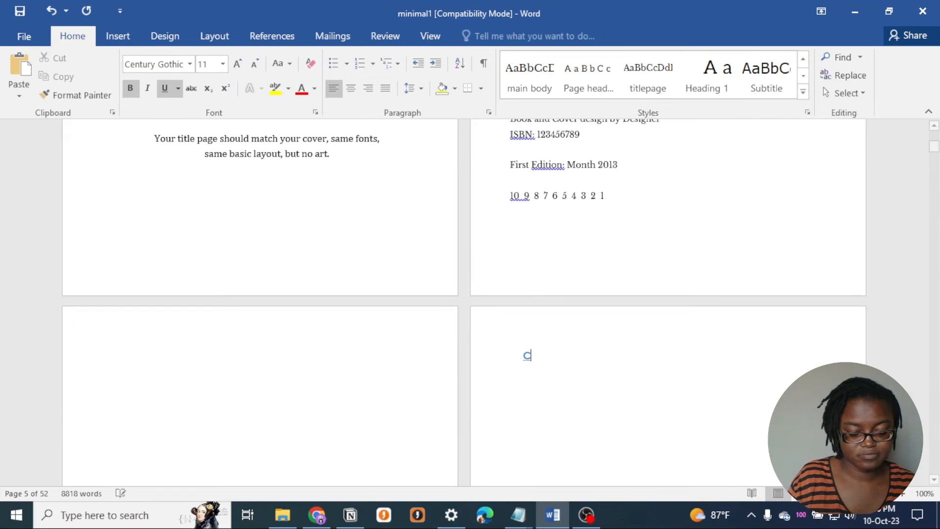
{"action": "type", "text": "hapter 1"}
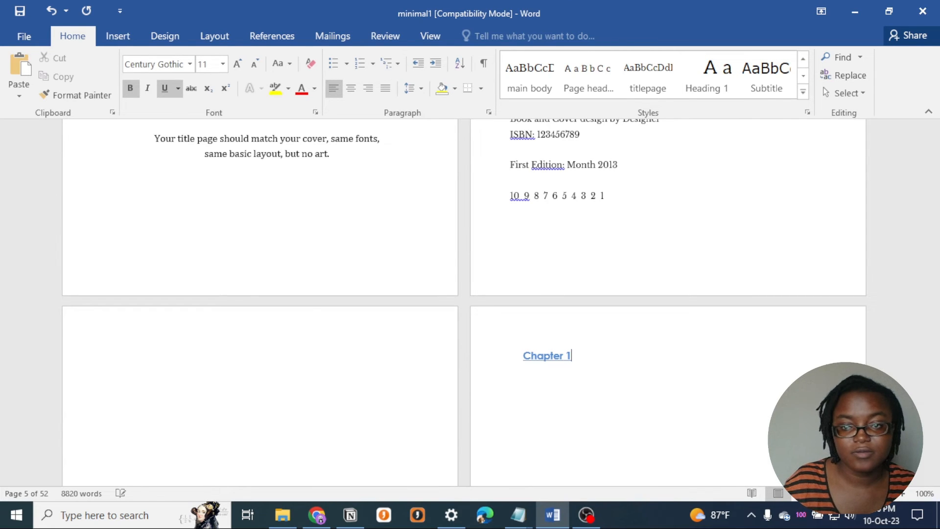
{"action": "left_click_drag", "start_coordinate": [586, 357], "coordinate": [476, 359]}
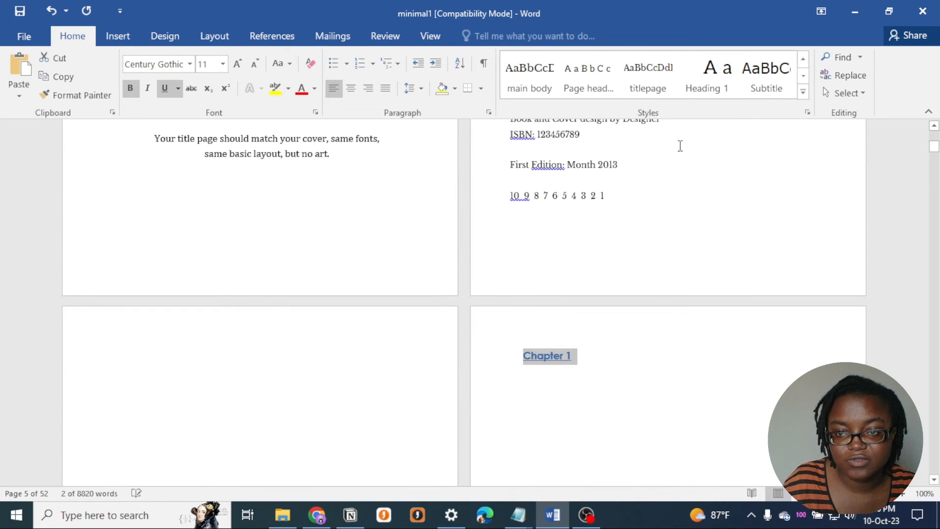
{"action": "left_click", "coordinate": [721, 93]}
{"action": "scroll", "coordinate": [754, 435], "scroll_direction": "down", "scroll_amount": 4}
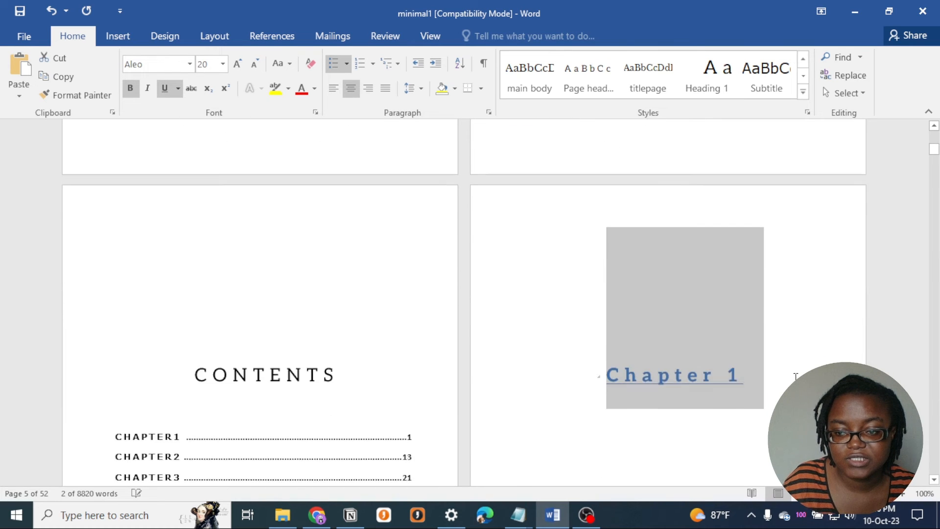
{"action": "left_click", "coordinate": [747, 318]}
Compare the new "Chapter 1" heading with the template's "Chapter One" heading and its "How To Use This Template" subtitle
{"action": "scroll", "coordinate": [293, 414], "scroll_direction": "down", "scroll_amount": 8}
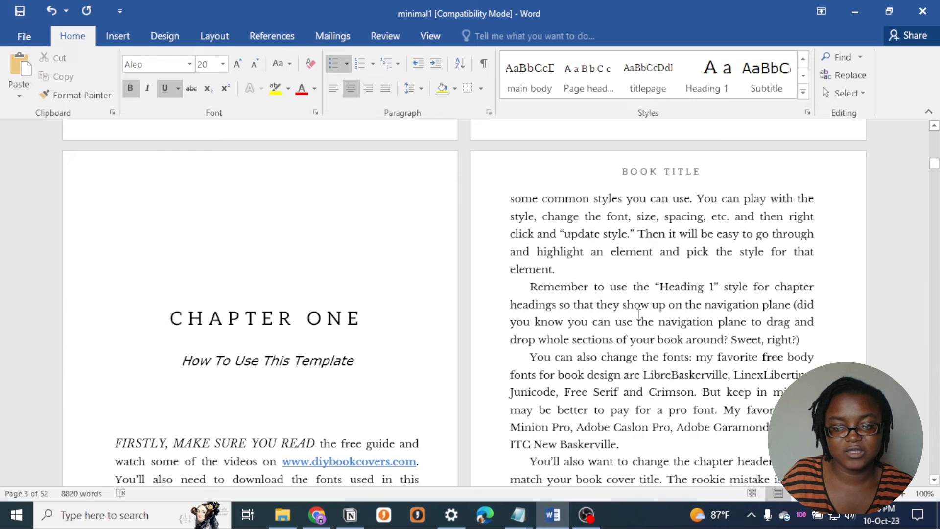
{"action": "scroll", "coordinate": [638, 313], "scroll_direction": "up", "scroll_amount": 5}
{"action": "scroll", "coordinate": [638, 313], "scroll_direction": "up", "scroll_amount": 7}
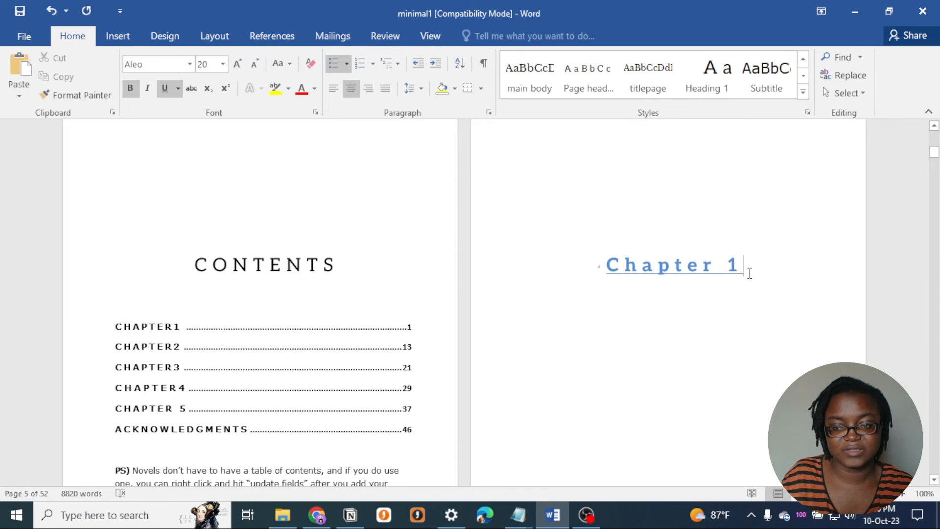
{"action": "scroll", "coordinate": [745, 292], "scroll_direction": "down", "scroll_amount": 10}
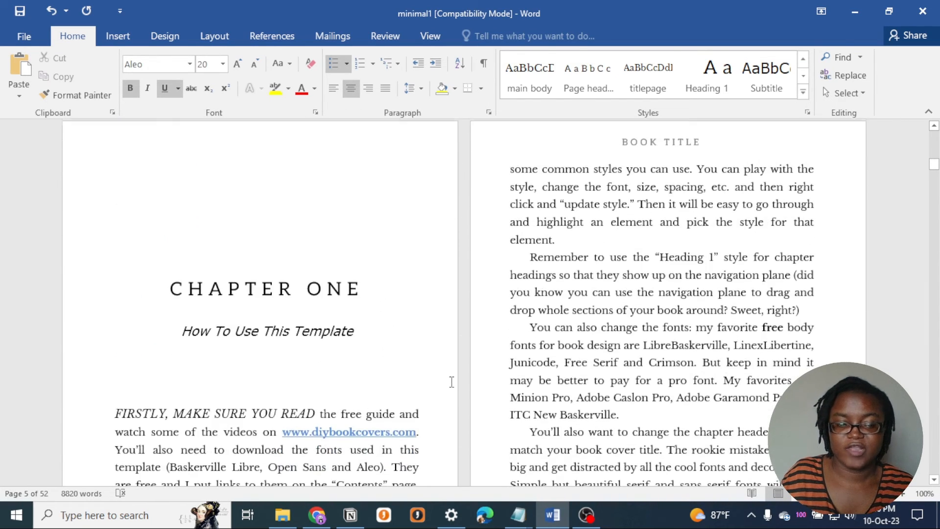
{"action": "left_click", "coordinate": [390, 287]}
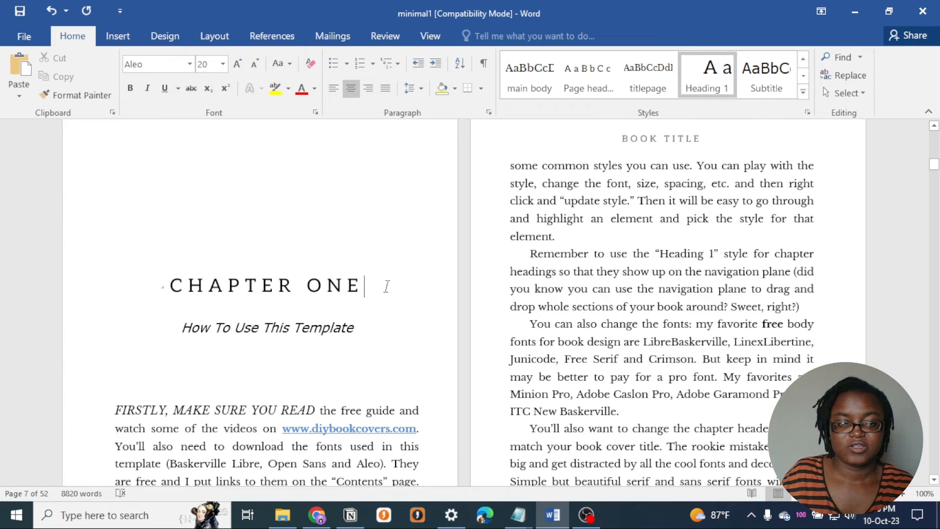
{"action": "left_click_drag", "start_coordinate": [360, 329], "coordinate": [177, 332]}
Add a "subtitle" line below the new "Chapter 1" heading and format it with the Subtitle style
{"action": "scroll", "coordinate": [760, 147], "scroll_direction": "up", "scroll_amount": 10}
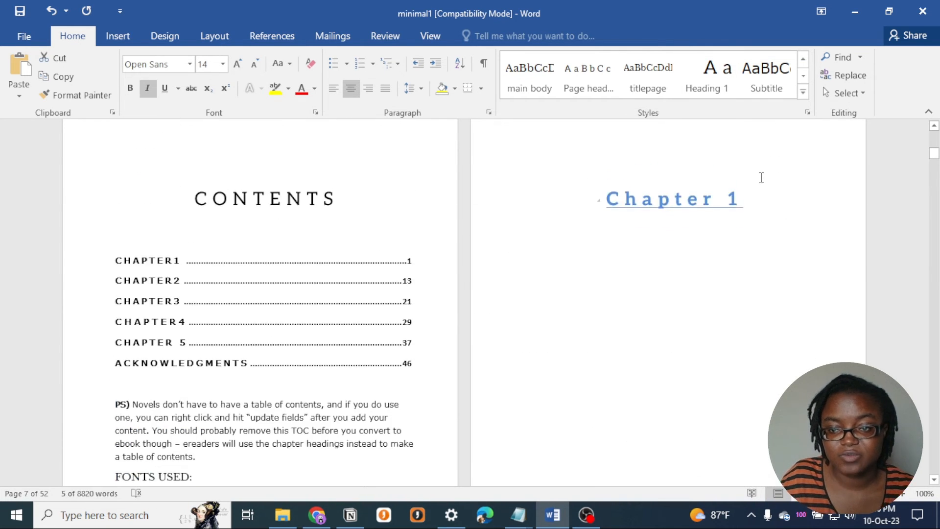
{"action": "left_click", "coordinate": [755, 253]}
{"action": "key", "text": "Return"}
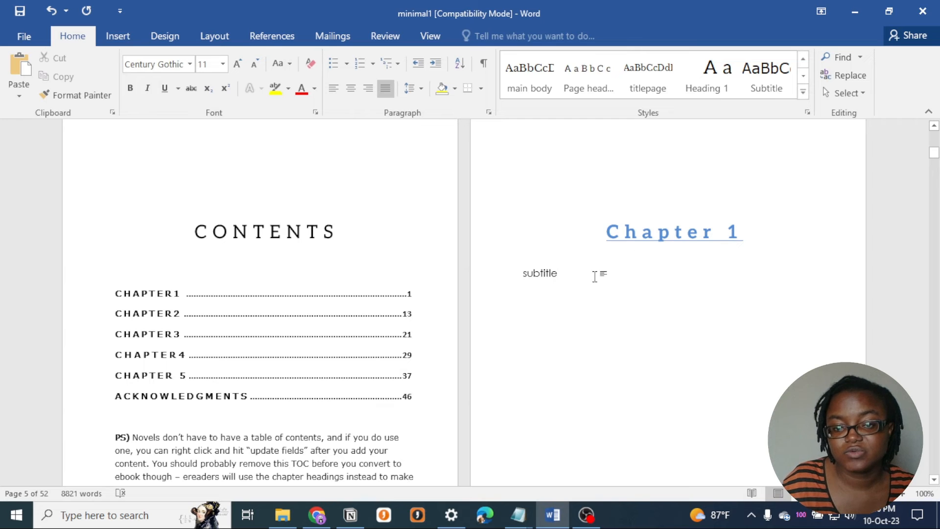
{"action": "double_click", "coordinate": [605, 277]}
{"action": "left_click", "coordinate": [777, 86]}
{"action": "left_click", "coordinate": [755, 273]}
{"action": "key", "text": "Up"}
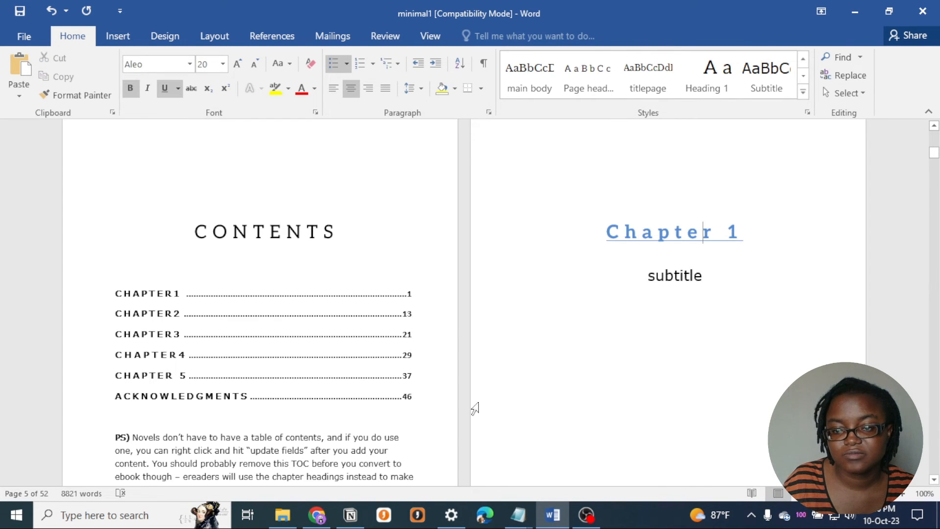
Examine the page numbers, running headers and blank chapter-end pages in the later part of the template
{"action": "scroll", "coordinate": [363, 390], "scroll_direction": "down", "scroll_amount": 10}
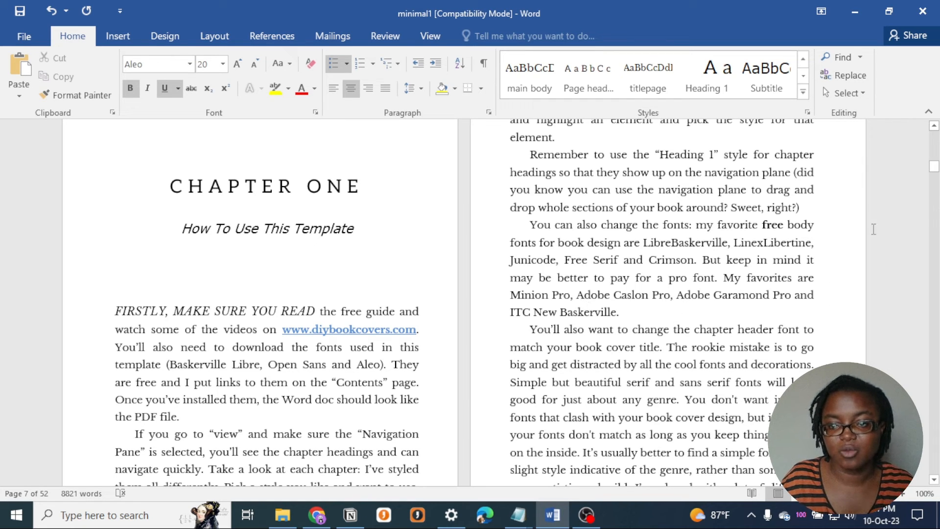
{"action": "left_click", "coordinate": [935, 168]}
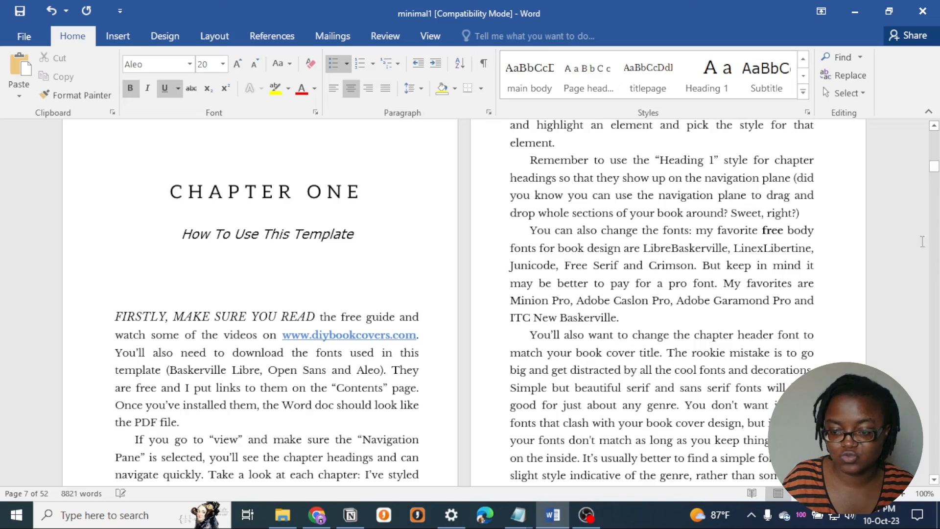
{"action": "left_click_drag", "start_coordinate": [933, 180], "coordinate": [937, 391]}
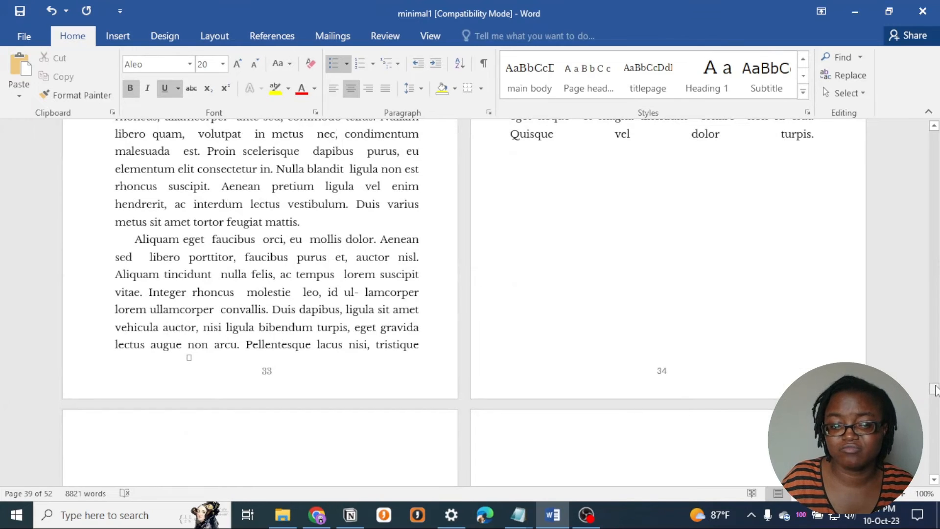
{"action": "scroll", "coordinate": [279, 378], "scroll_direction": "down", "scroll_amount": 1}
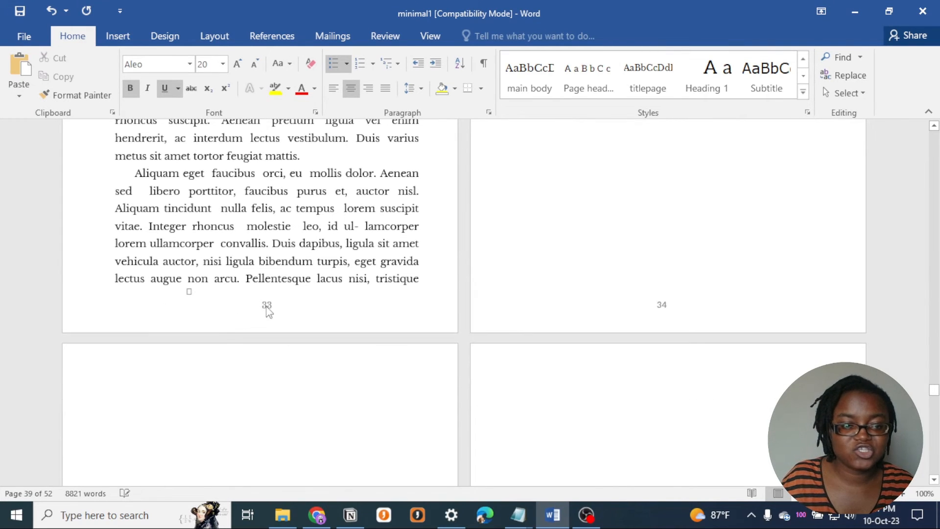
{"action": "scroll", "coordinate": [264, 314], "scroll_direction": "down", "scroll_amount": 2}
{"action": "scroll", "coordinate": [684, 167], "scroll_direction": "down", "scroll_amount": 3}
{"action": "scroll", "coordinate": [688, 288], "scroll_direction": "up", "scroll_amount": 3}
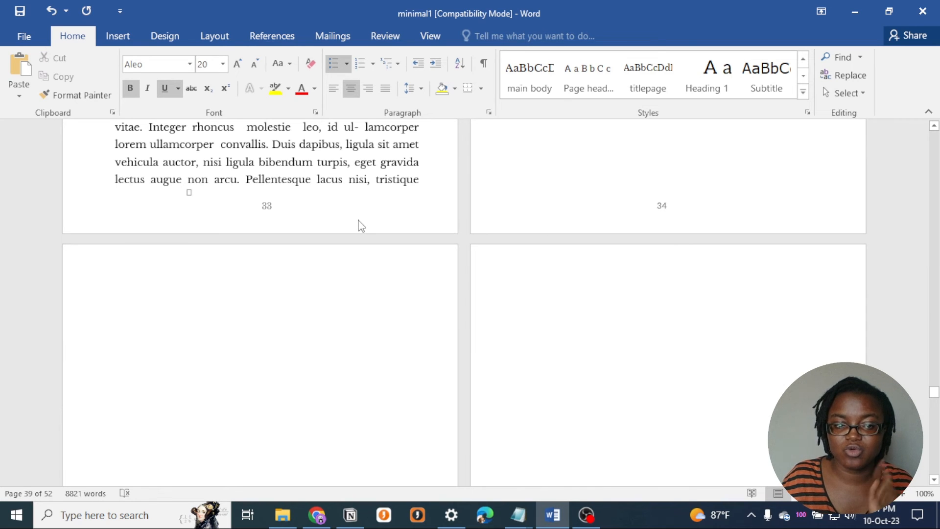
{"action": "scroll", "coordinate": [677, 330], "scroll_direction": "down", "scroll_amount": 10}
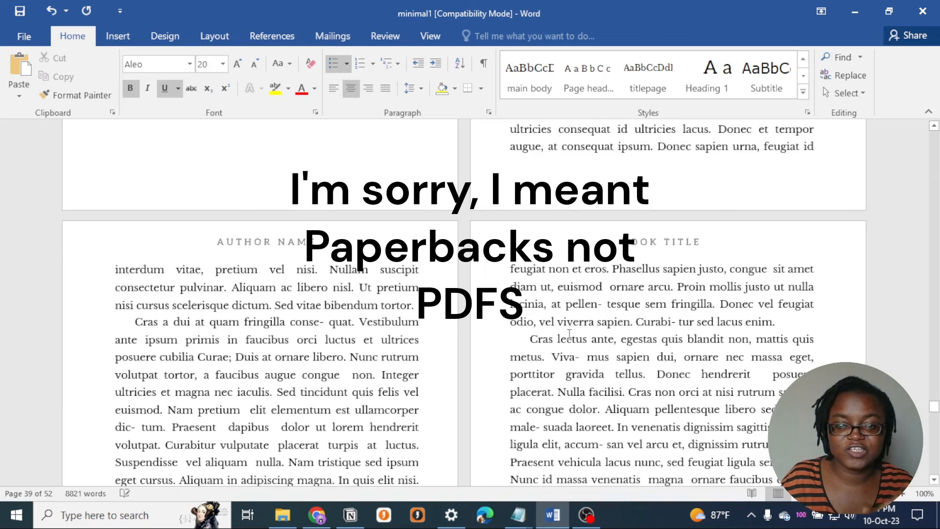
{"action": "scroll", "coordinate": [580, 338], "scroll_direction": "down", "scroll_amount": 8}
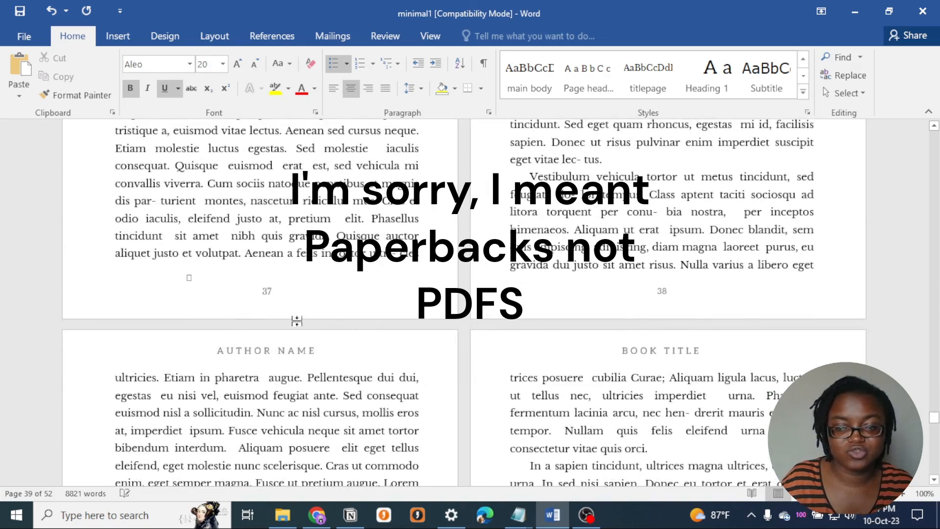
{"action": "scroll", "coordinate": [676, 327], "scroll_direction": "down", "scroll_amount": 8}
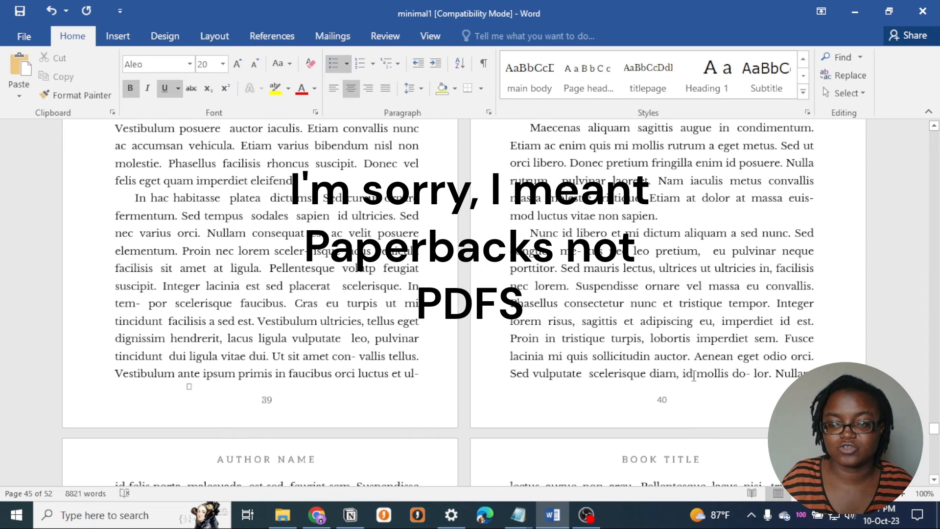
{"action": "scroll", "coordinate": [708, 437], "scroll_direction": "down", "scroll_amount": 4}
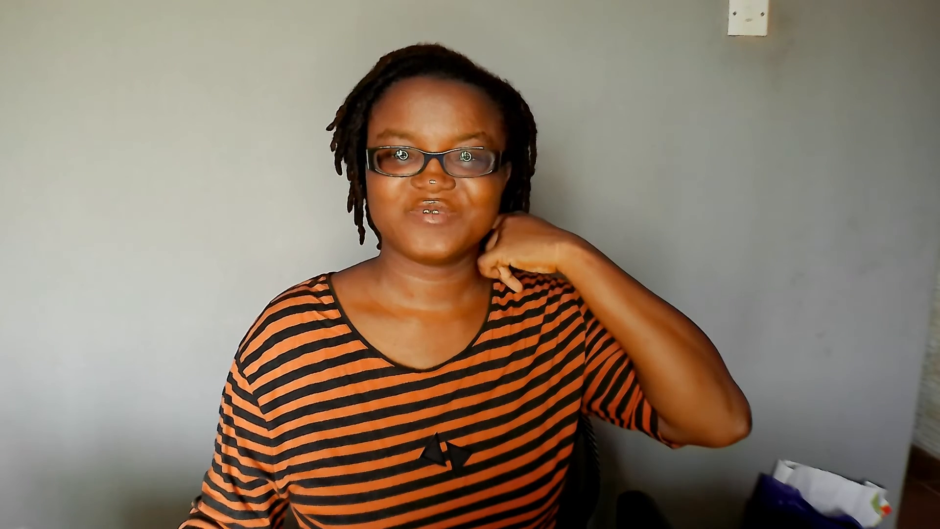